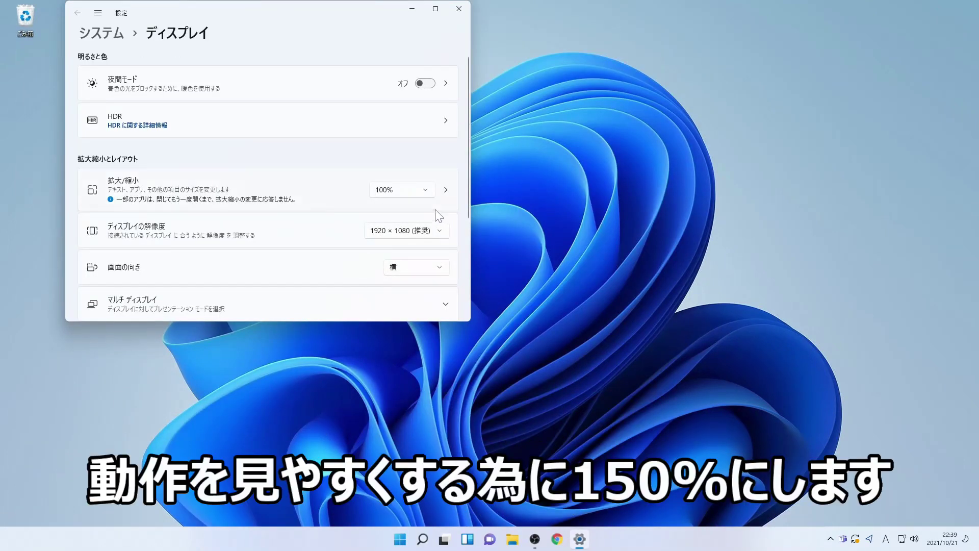
# Set the display scale (拡大/縮小) to 150% (推奨) and close the settings window.
pyautogui.click(424, 192)
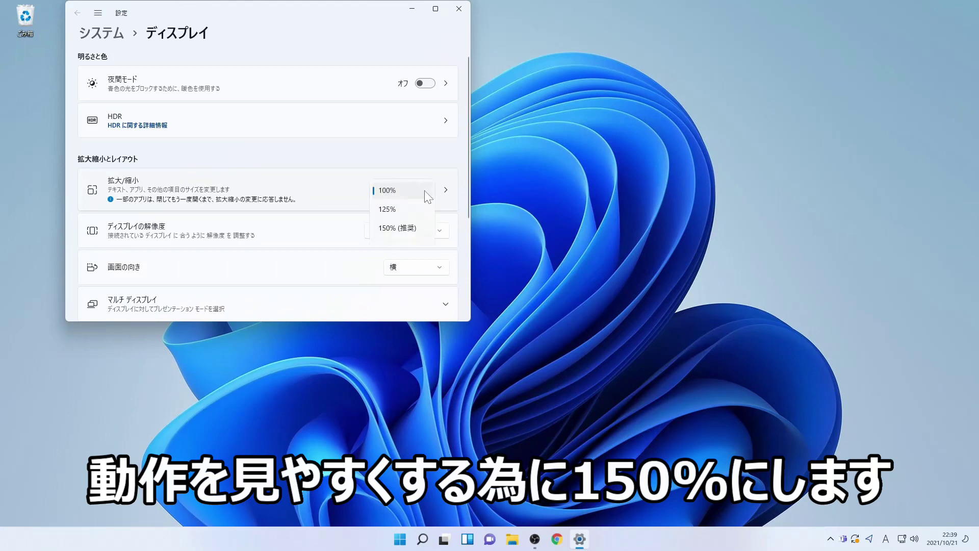
pyautogui.click(415, 228)
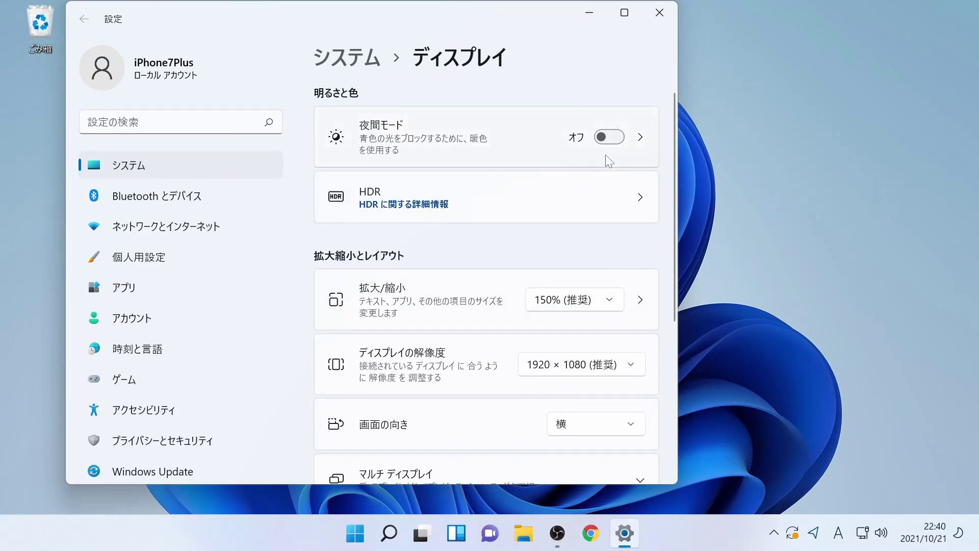
pyautogui.click(663, 20)
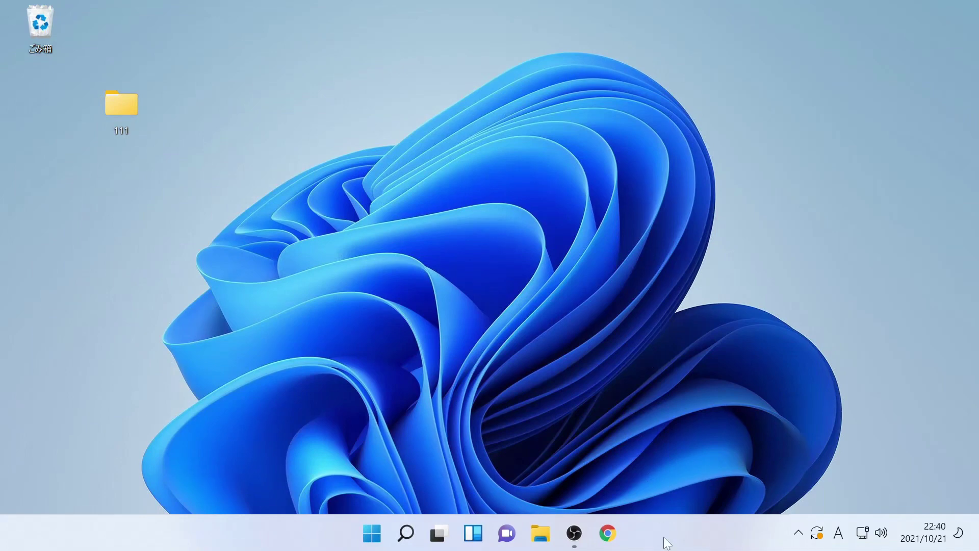
# Set the taskbar alignment (タスク バーの配置) to 左揃え in the taskbar settings and close the window.
pyautogui.rightClick(669, 542)
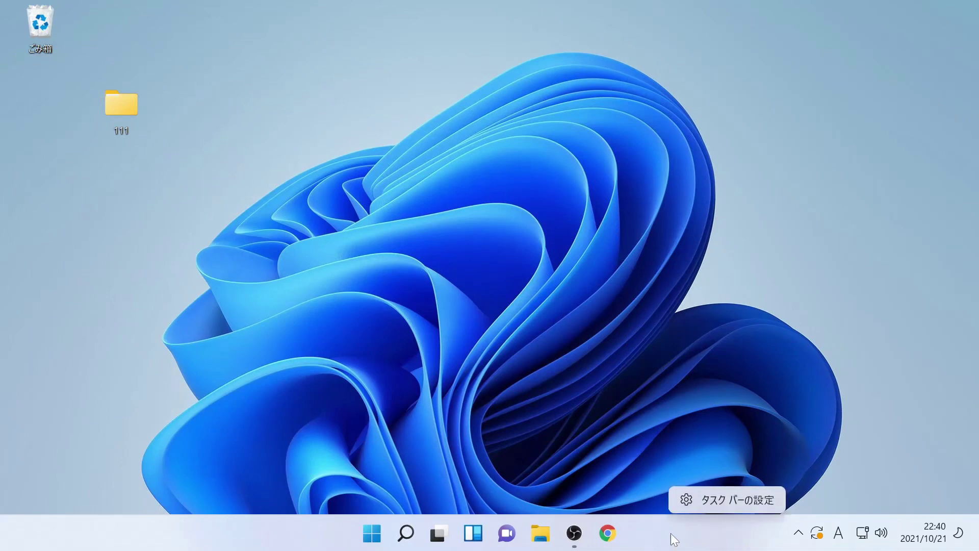
pyautogui.click(690, 502)
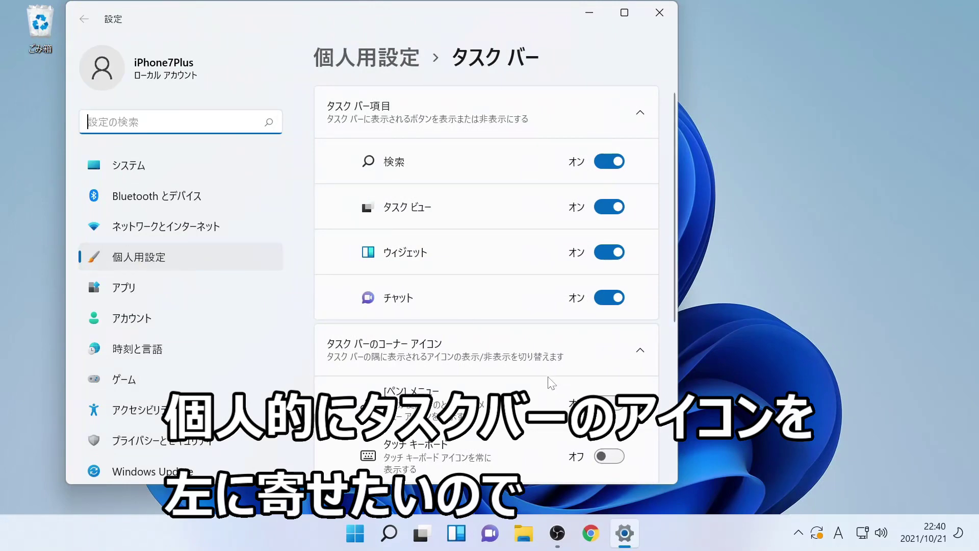
pyautogui.scroll(-3, 544, 378)
pyautogui.scroll(-2, 545, 378)
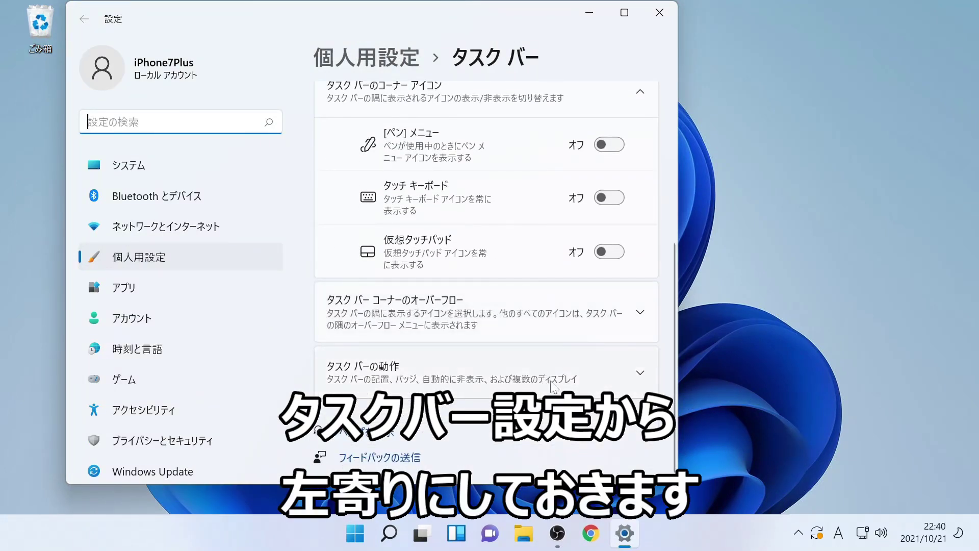
pyautogui.click(577, 387)
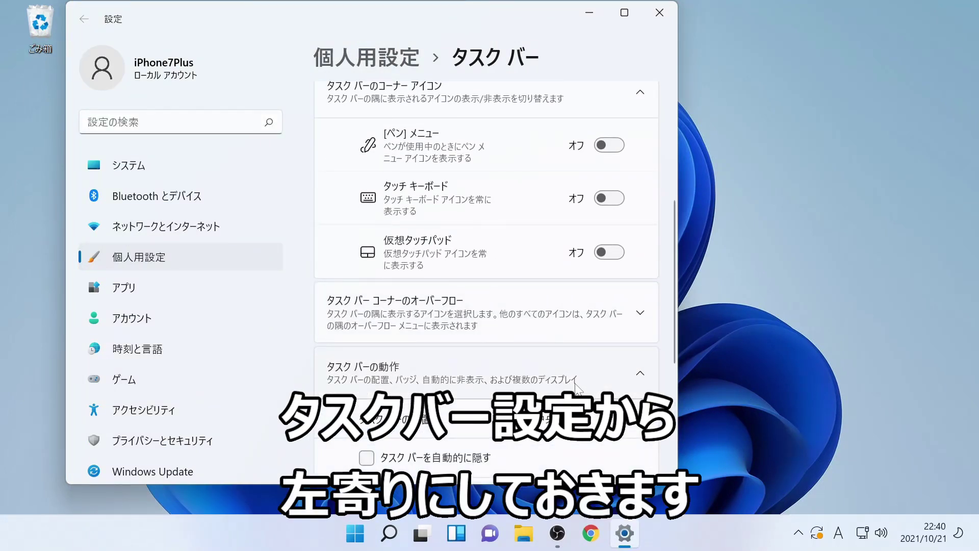
pyautogui.click(580, 418)
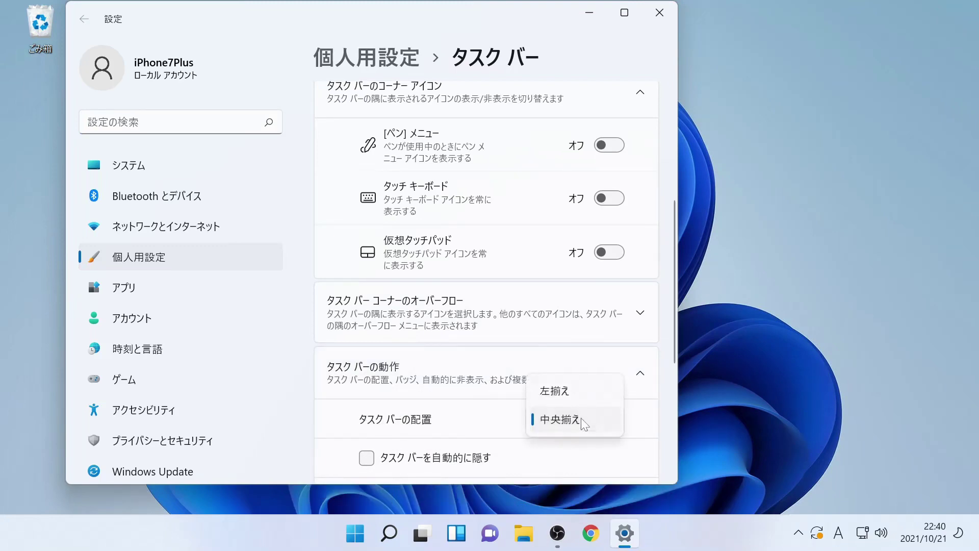
pyautogui.click(580, 390)
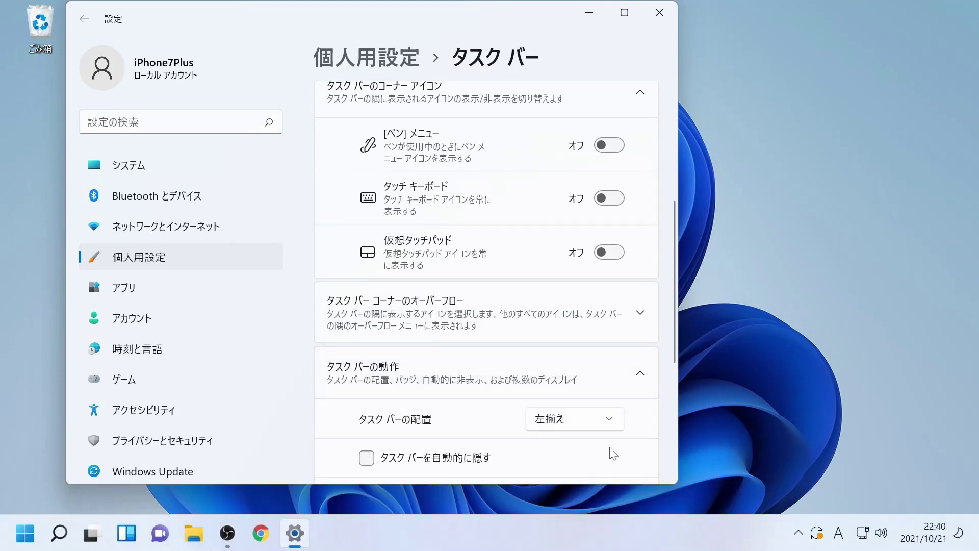
pyautogui.scroll(-5, 612, 445)
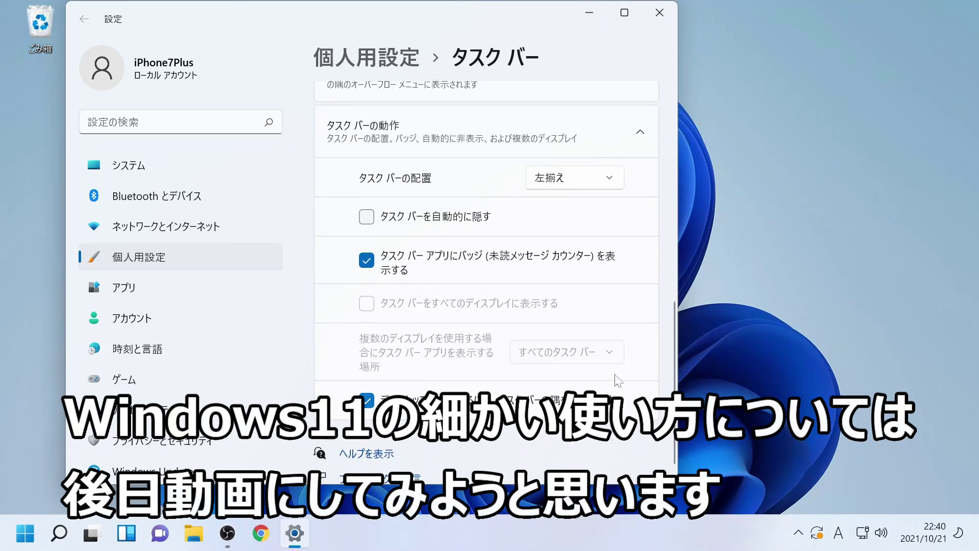
pyautogui.click(660, 22)
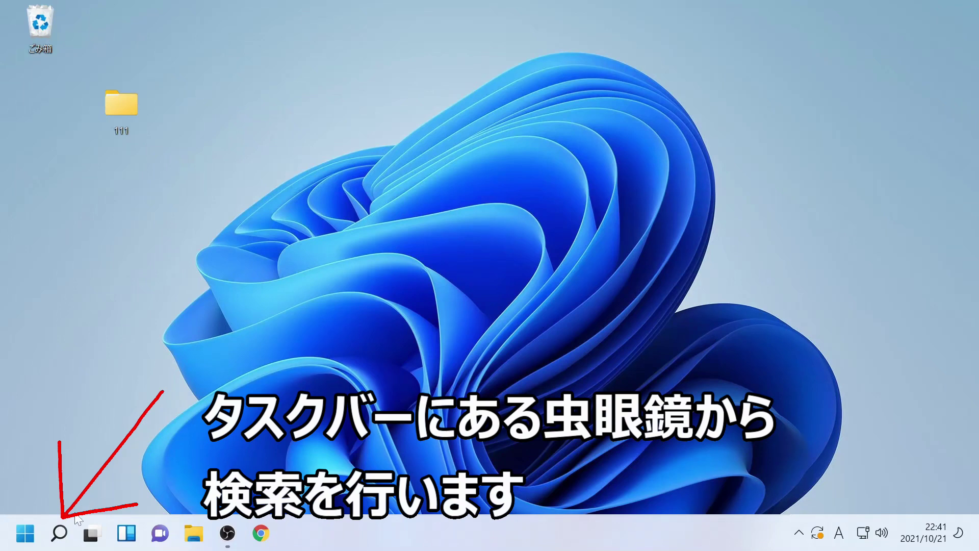
# Search Windows for "kontoro-ru", open コントロール パネル, go to 電源オプション under ハードウェアとサウンド and show the additional plans.
pyautogui.moveTo(60, 542)
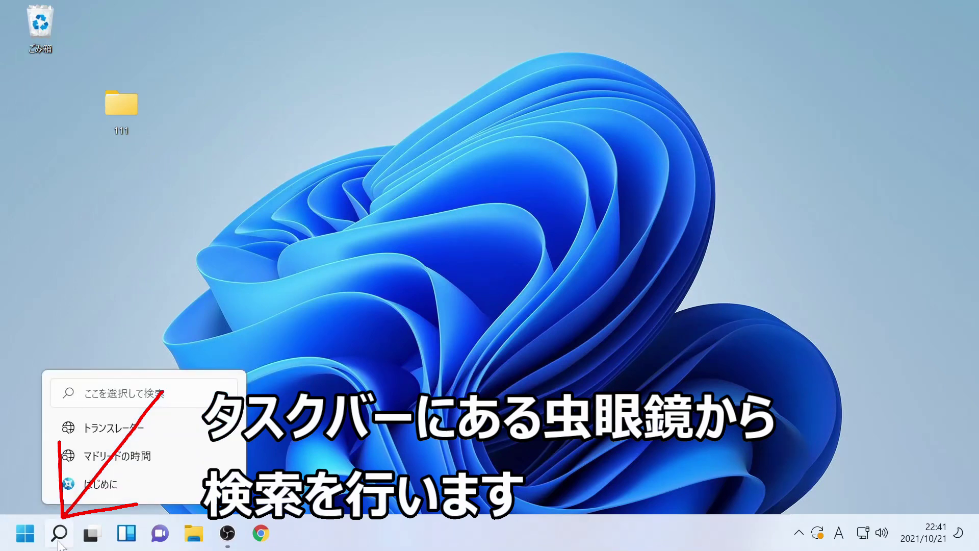
pyautogui.click(60, 533)
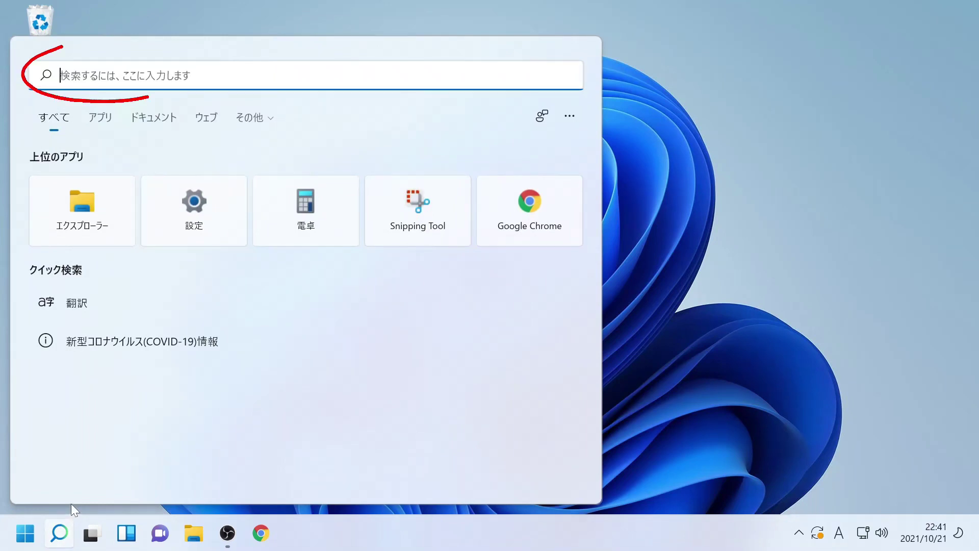
pyautogui.write('kontoro-ru')
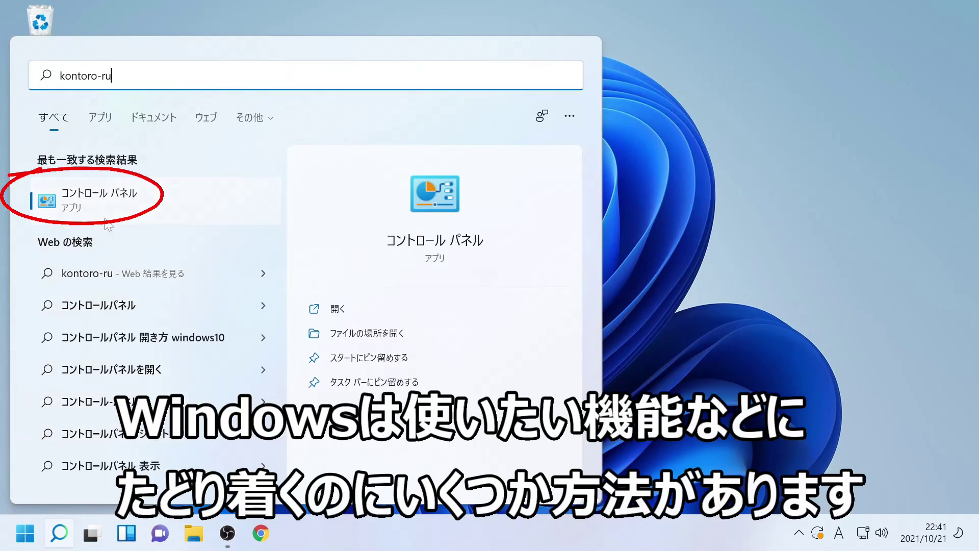
pyautogui.click(109, 213)
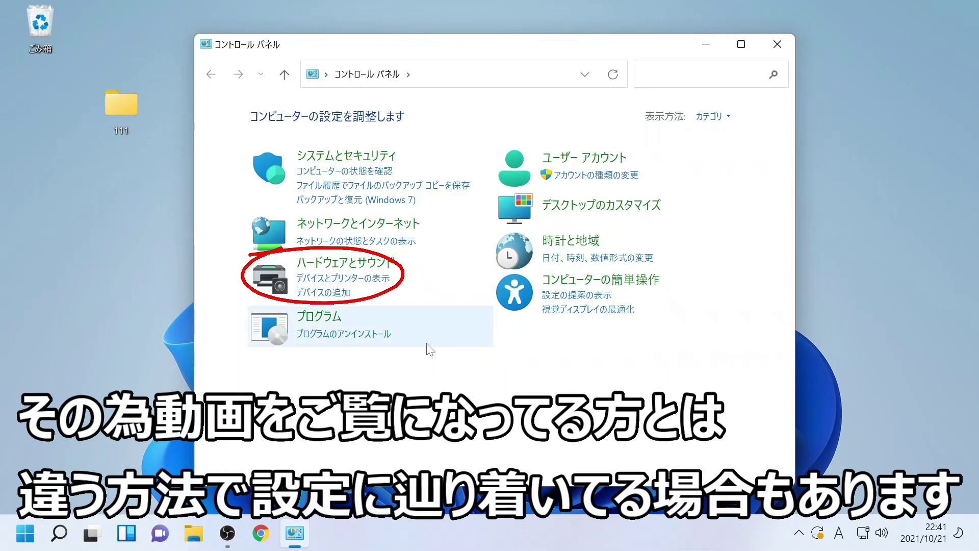
pyautogui.click(376, 266)
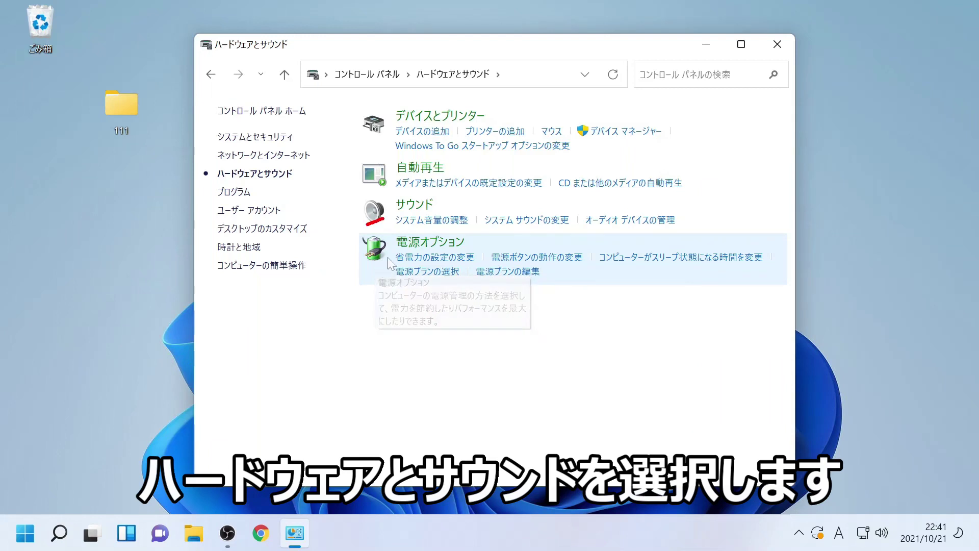
pyautogui.click(417, 249)
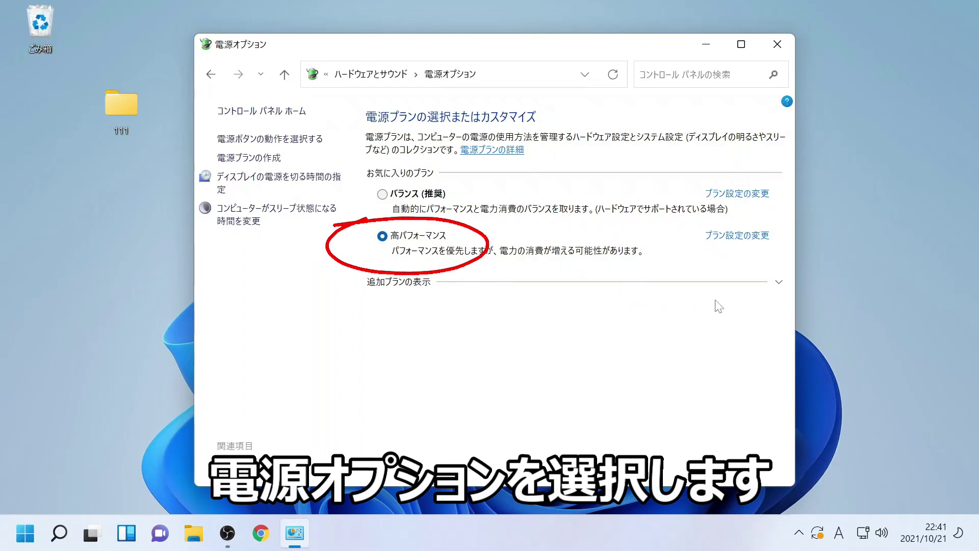
pyautogui.click(779, 282)
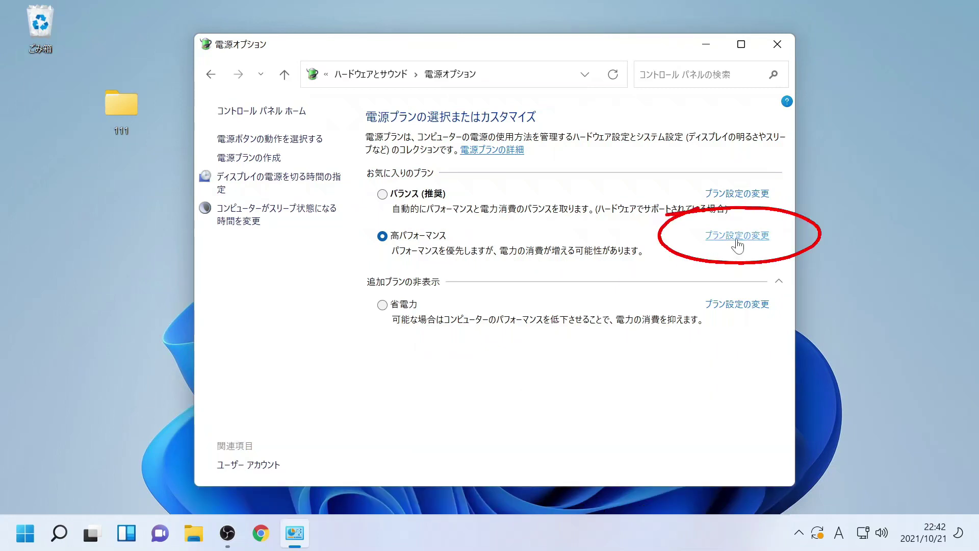
# Open the advanced power settings of the 高パフォーマンス plan and move the dialog over the plan settings window.
pyautogui.click(741, 237)
pyautogui.click(742, 238)
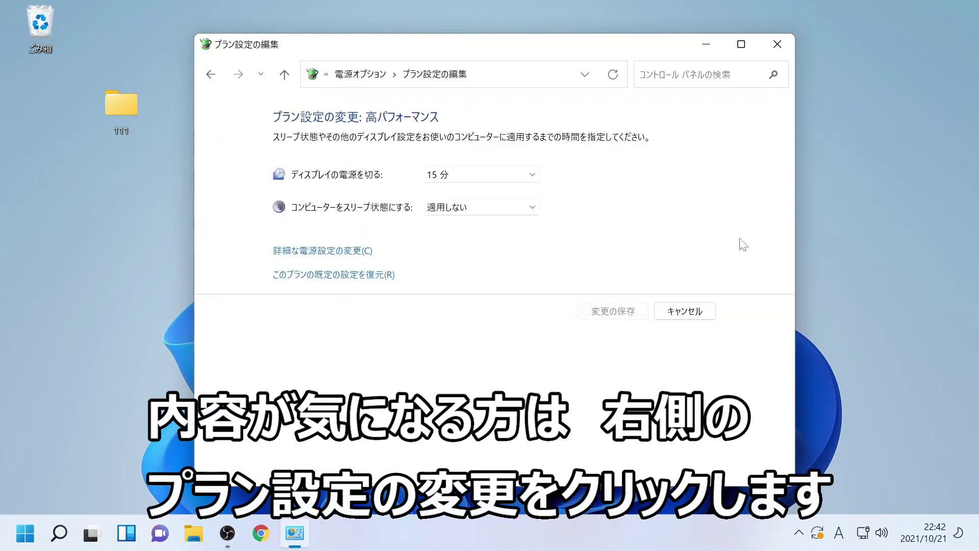
pyautogui.click(339, 255)
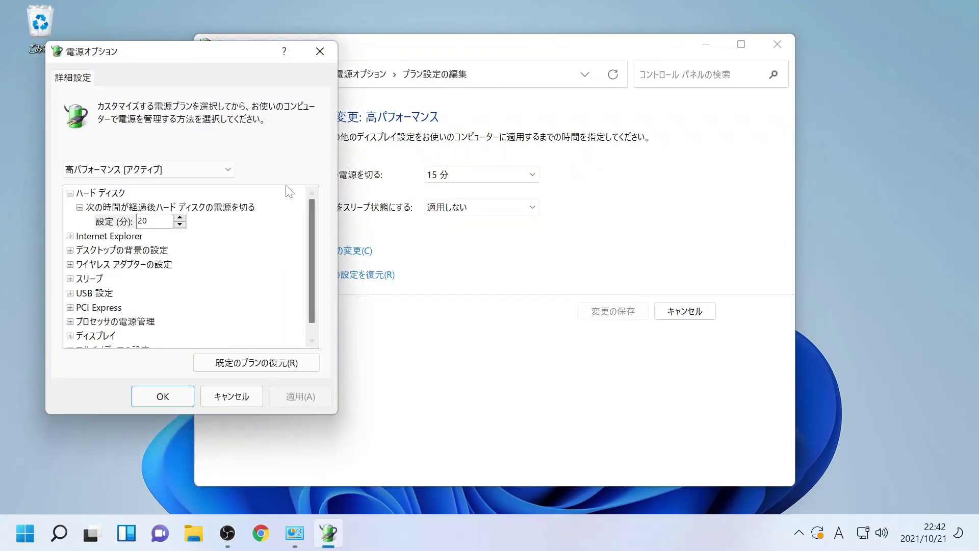
pyautogui.moveTo(234, 55); pyautogui.dragTo(443, 124)
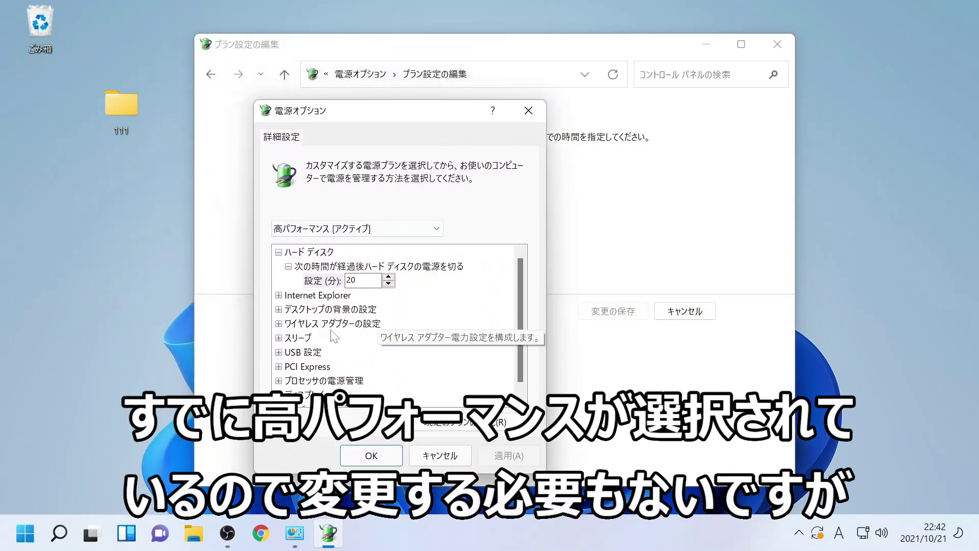
# Examine the plan's advanced settings, including ディスプレイ and プロセッサの電源管理, and close the dialog and Control Panel.
pyautogui.scroll(-1, 281, 357)
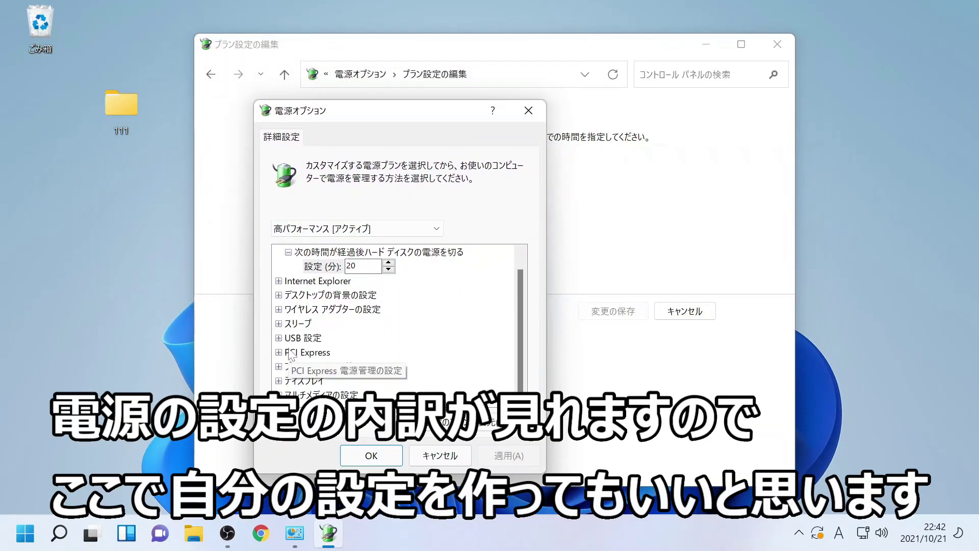
pyautogui.scroll(-1, 392, 321)
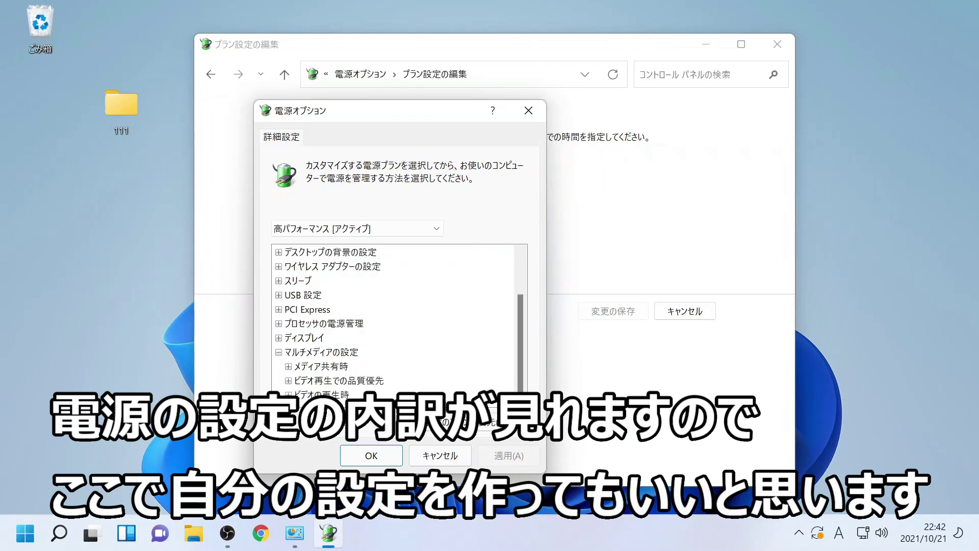
pyautogui.click(280, 338)
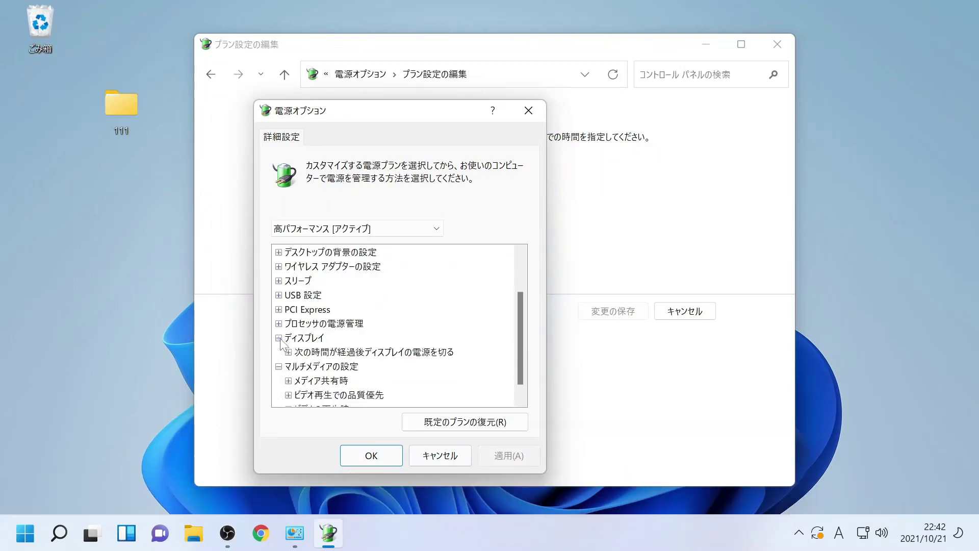
pyautogui.click(279, 323)
pyautogui.click(372, 455)
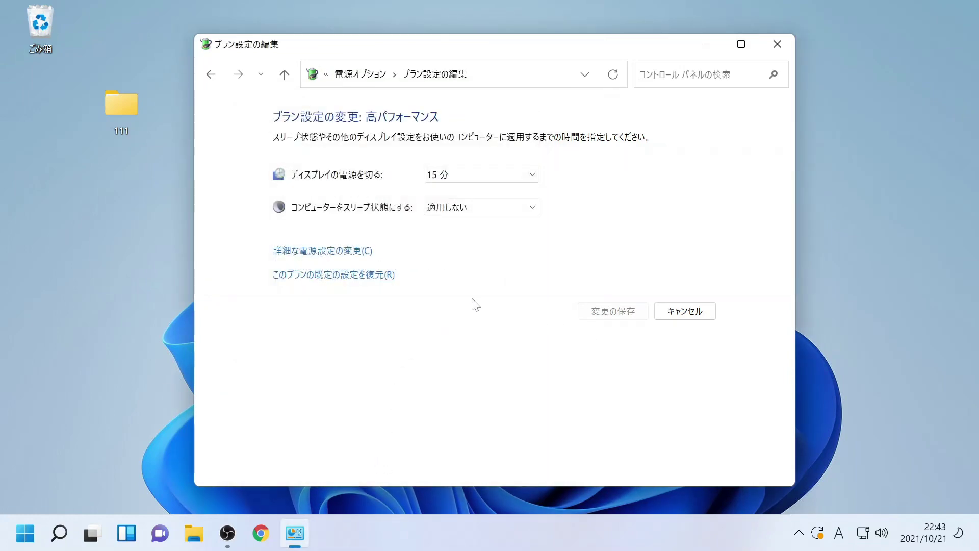
pyautogui.click(788, 51)
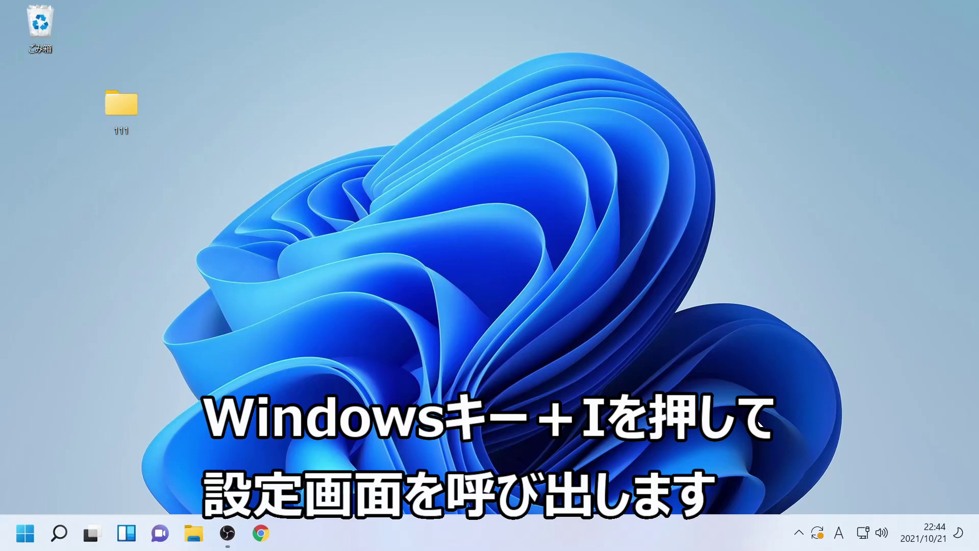
# Open the アプリと機能 page in the Windows settings.
pyautogui.press('super+i')
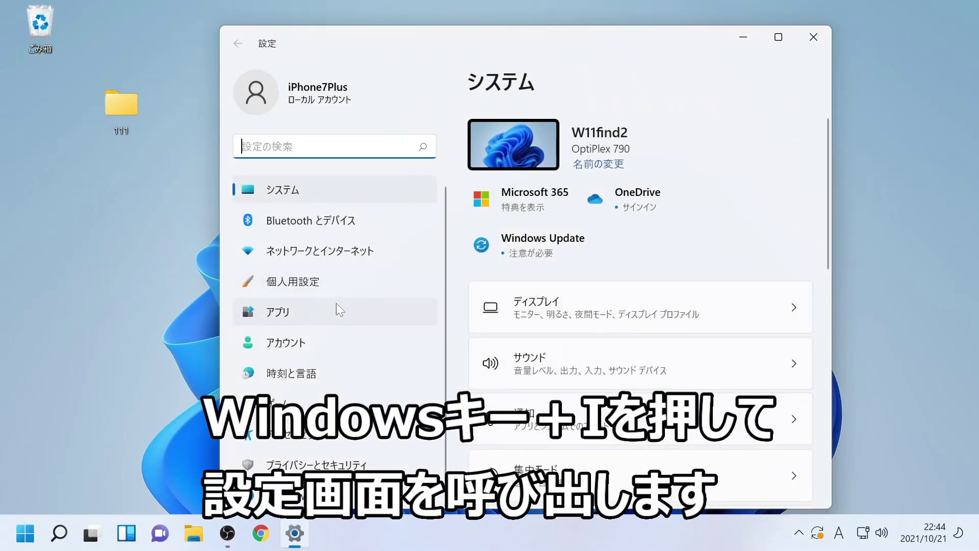
pyautogui.click(336, 313)
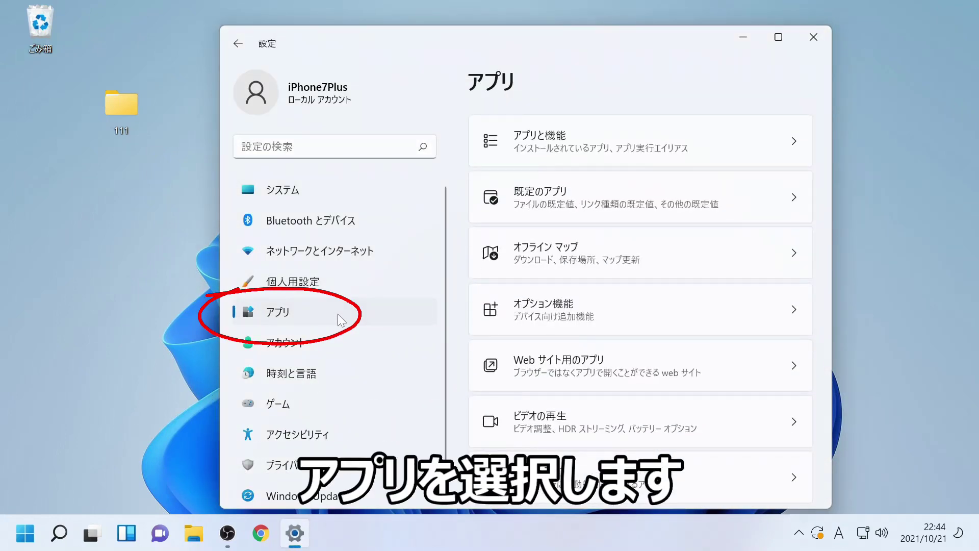
pyautogui.click(711, 155)
# Set the background app permission of Groove ミュージック to 常にオフ in its advanced options.
pyautogui.scroll(-5, 736, 334)
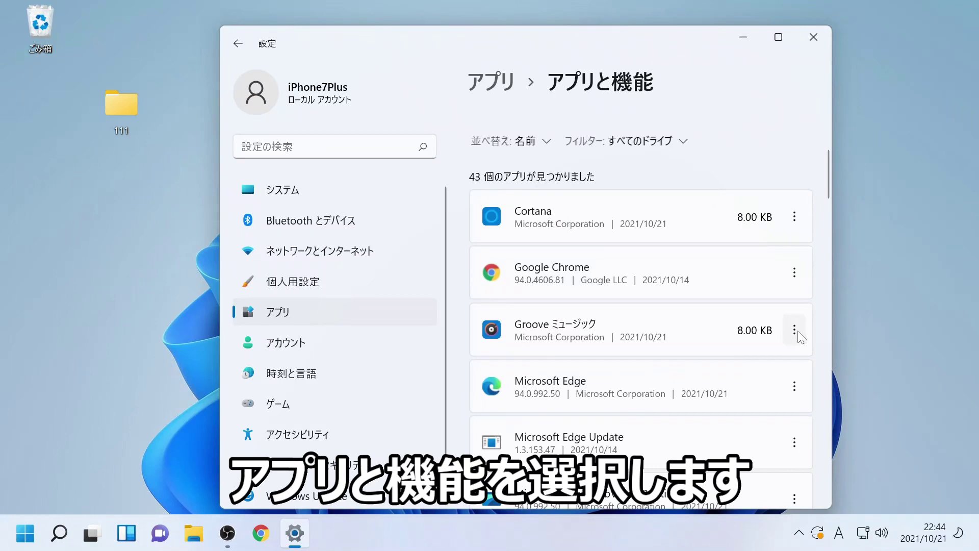
pyautogui.click(794, 272)
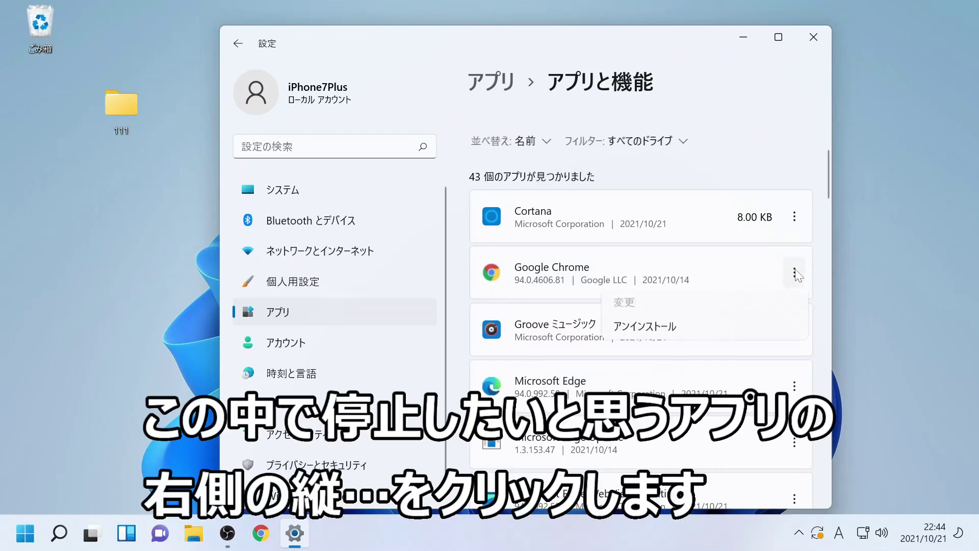
pyautogui.click(788, 352)
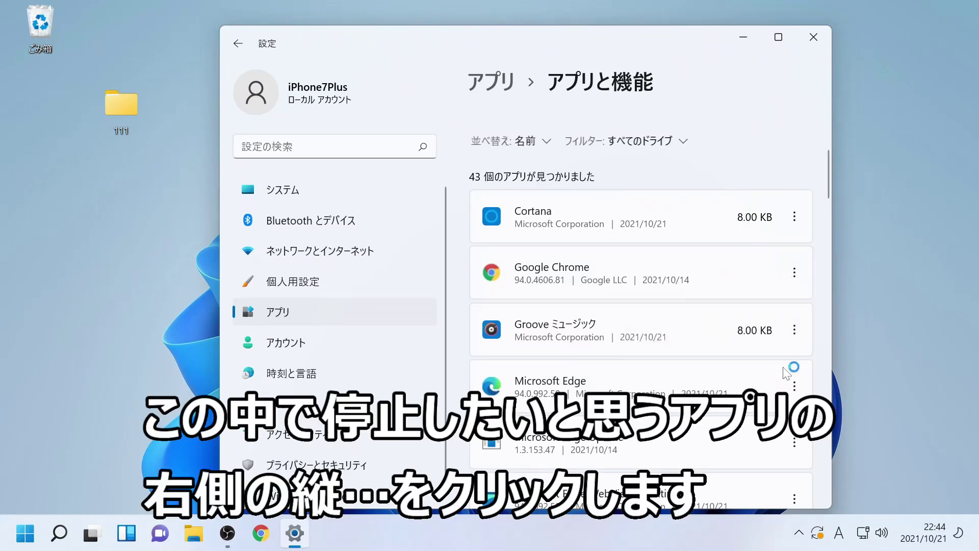
pyautogui.click(794, 330)
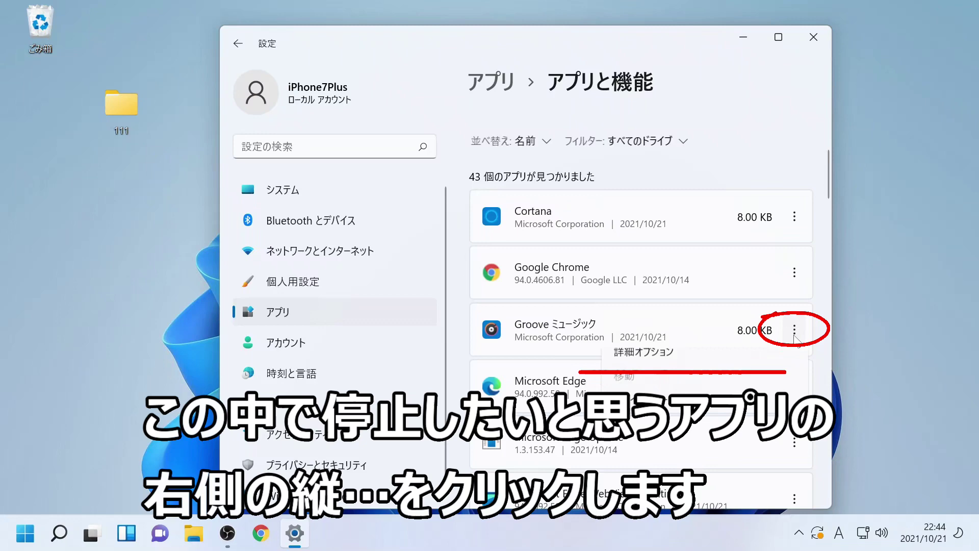
pyautogui.click(777, 361)
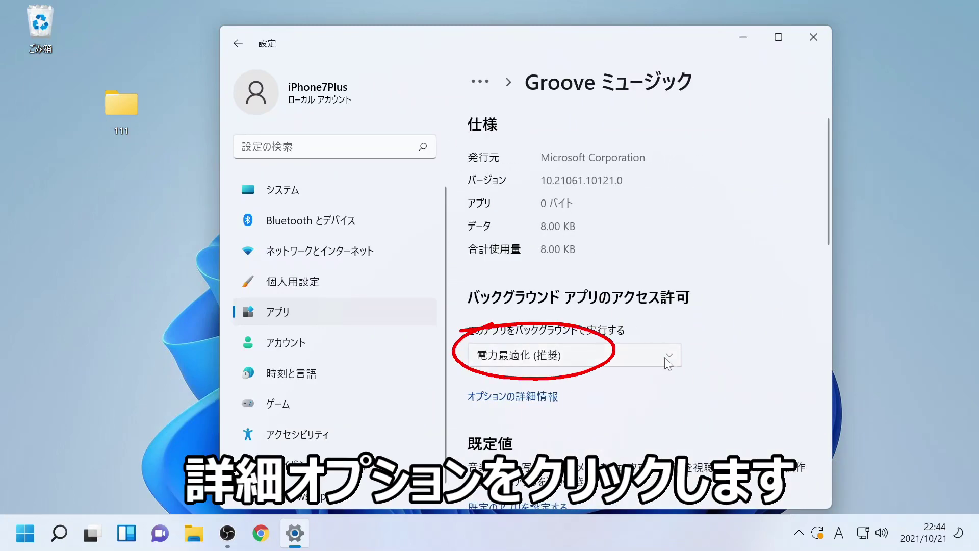
pyautogui.click(677, 361)
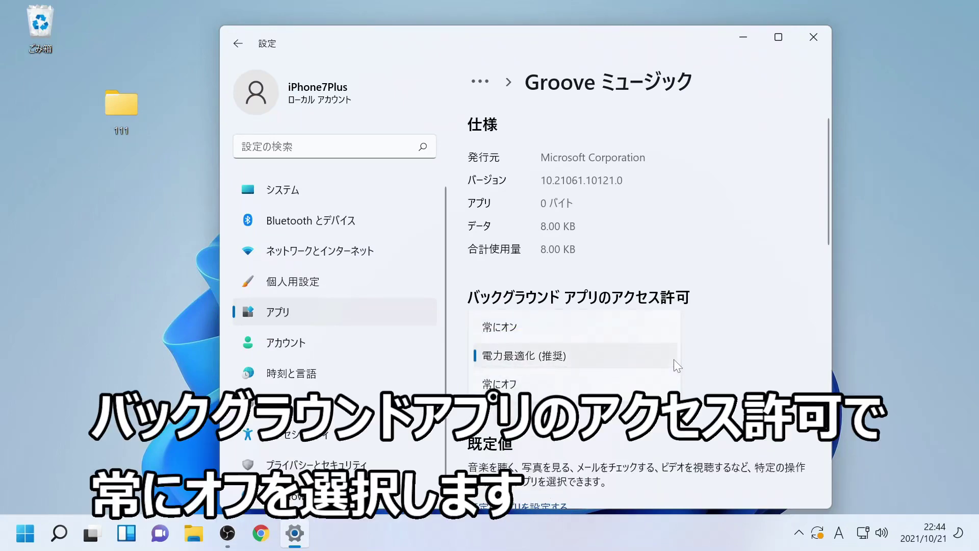
pyautogui.click(656, 389)
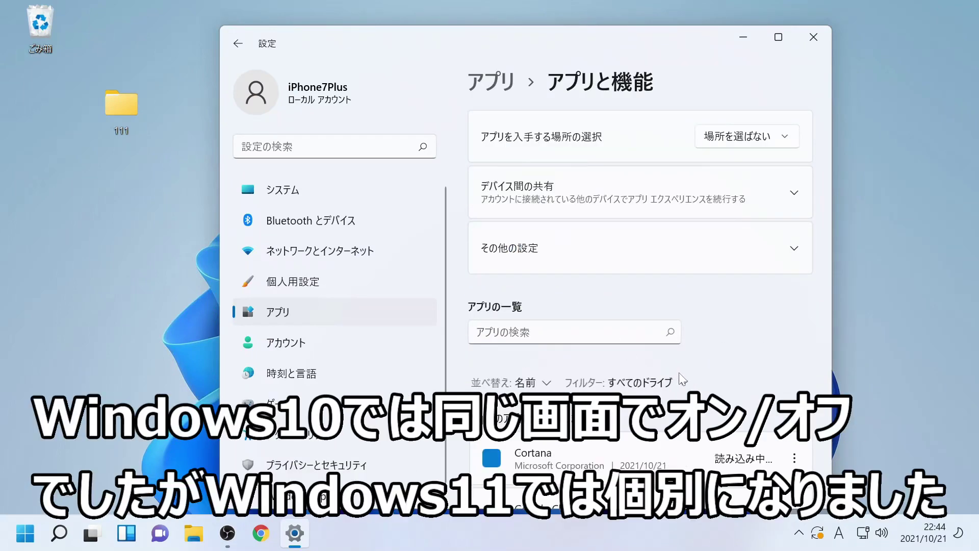
# Set the background app permission of Cortana to 常にオフ in its advanced options.
pyautogui.scroll(-5, 684, 375)
pyautogui.scroll(-3, 684, 374)
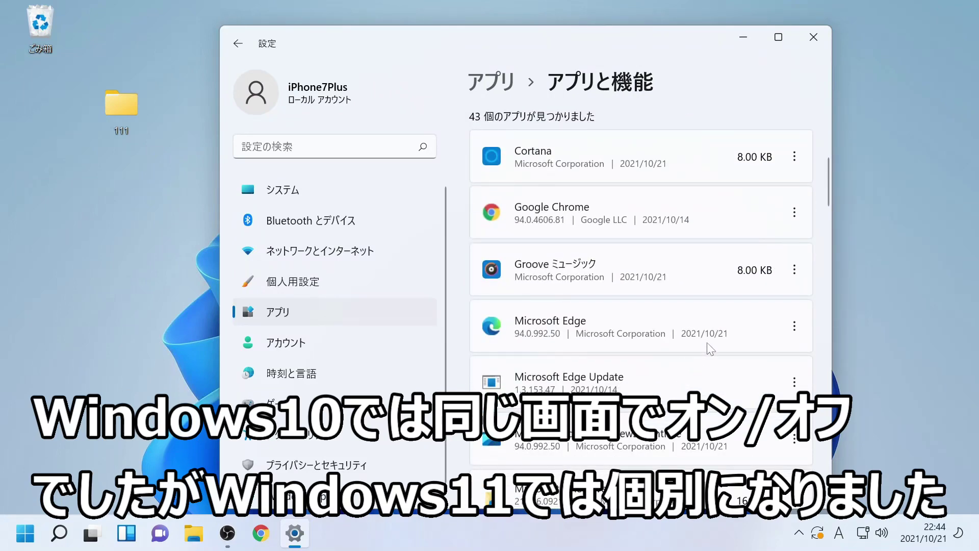
pyautogui.click(792, 158)
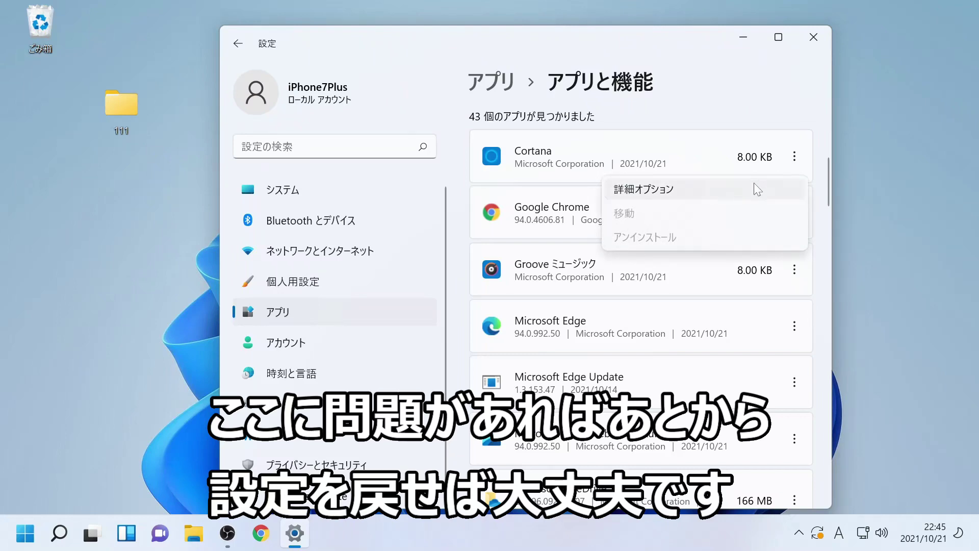
pyautogui.click(757, 190)
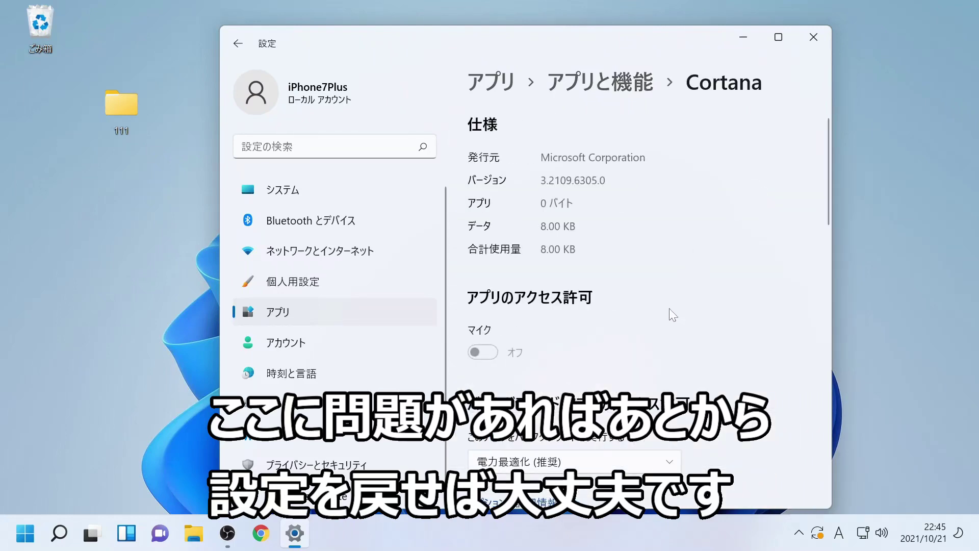
pyautogui.scroll(-2, 674, 310)
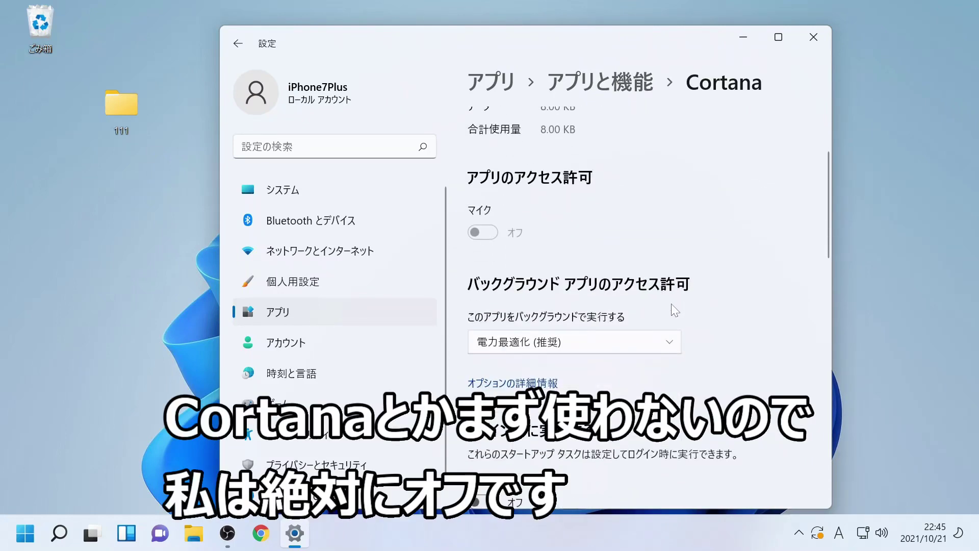
pyautogui.click(663, 348)
pyautogui.click(652, 375)
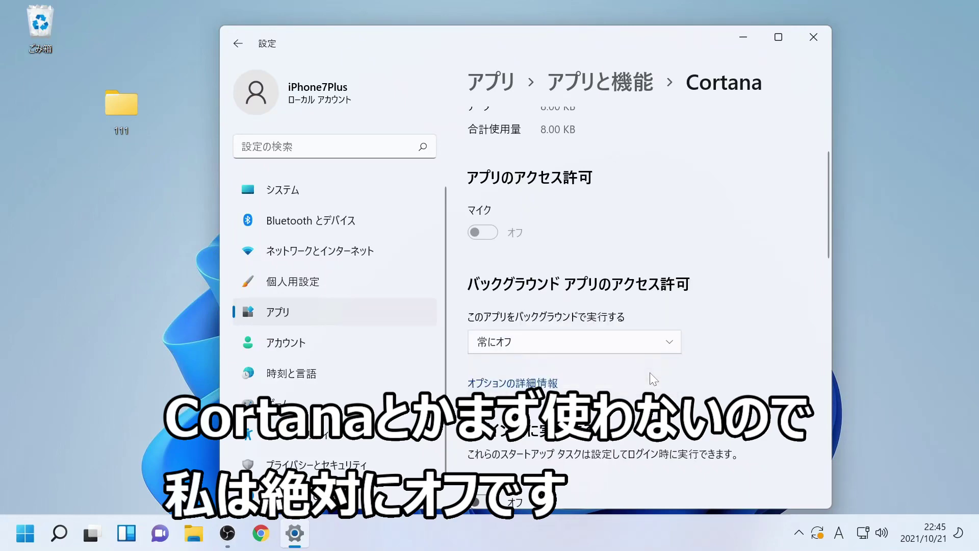
# Return to the アプリと機能 list and set the background app permission of Microsoft Solitaire Collection to 常にオフ.
pyautogui.click(565, 87)
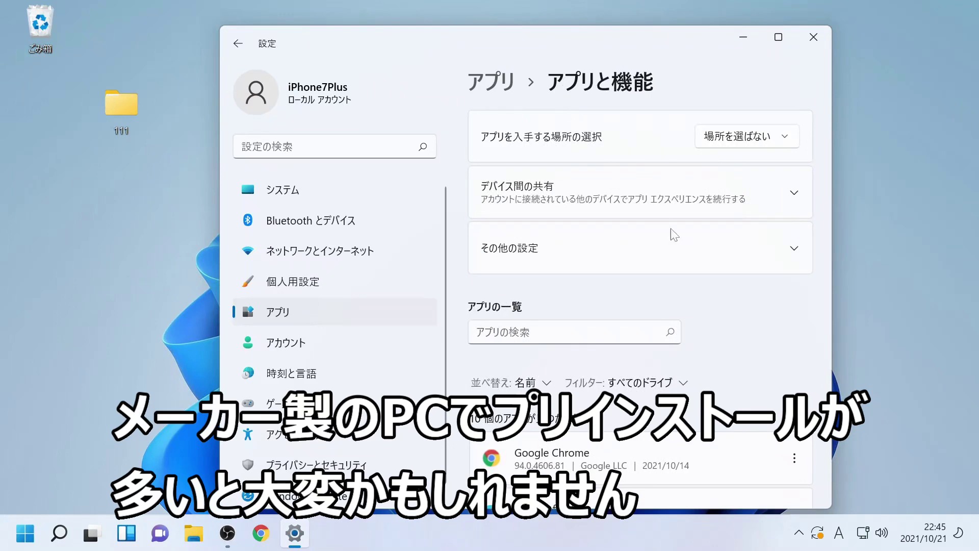
pyautogui.scroll(-7, 707, 299)
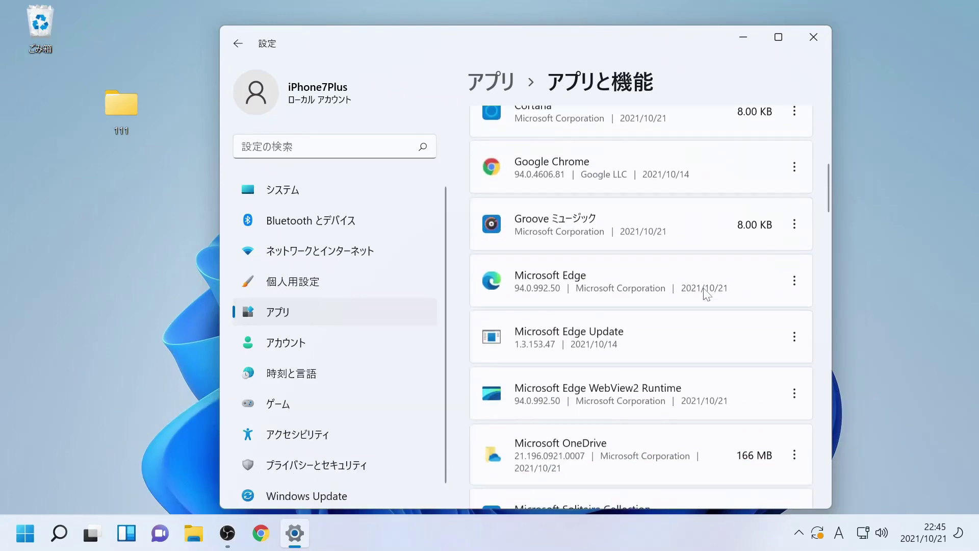
pyautogui.scroll(-2, 707, 295)
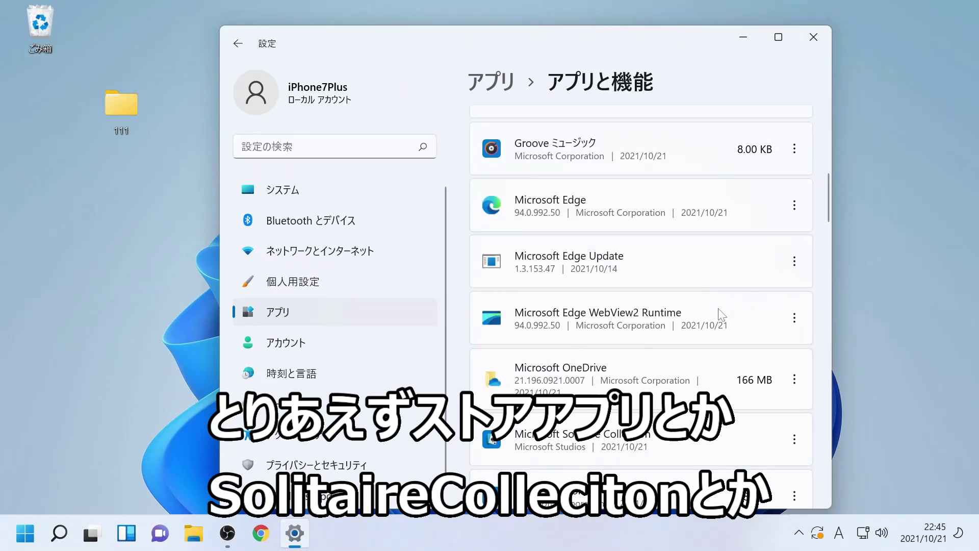
pyautogui.click(795, 383)
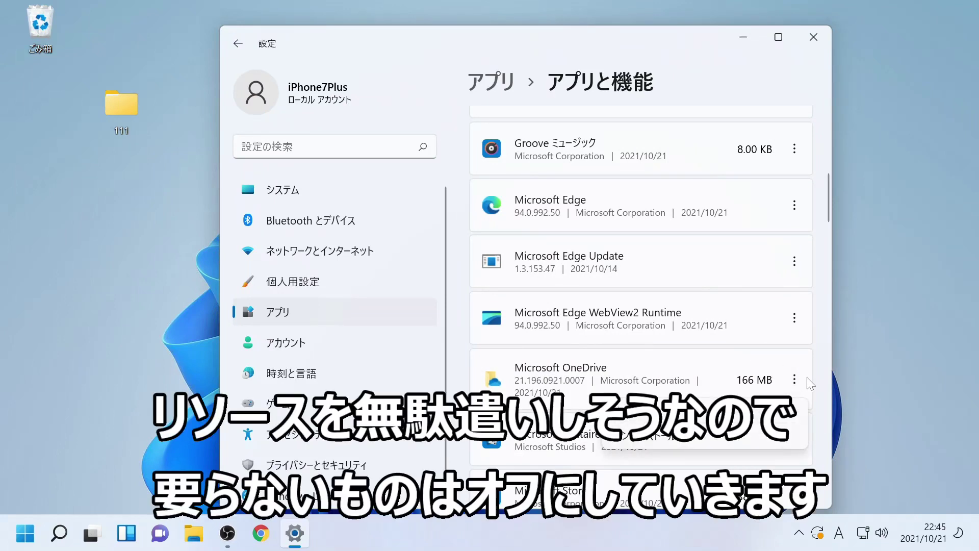
pyautogui.click(785, 378)
pyautogui.scroll(-1, 791, 380)
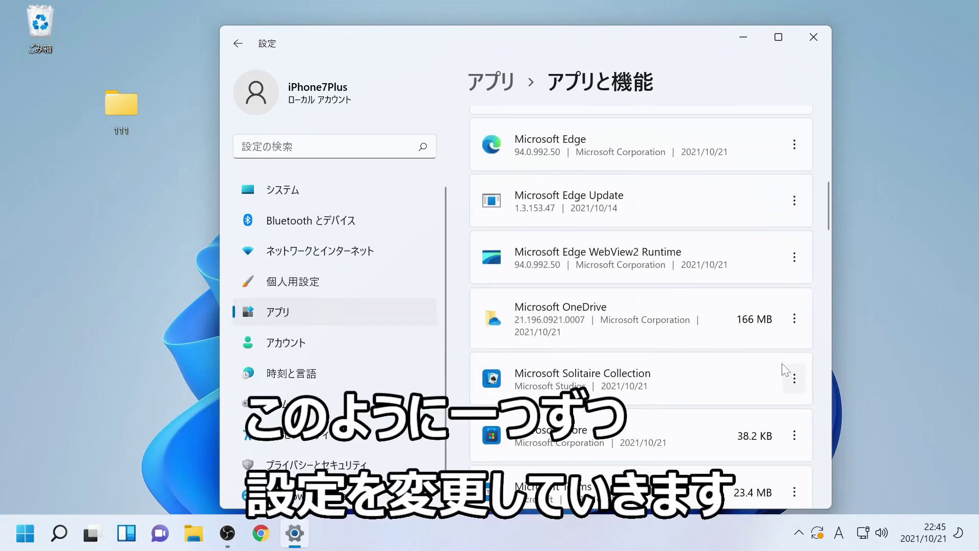
pyautogui.scroll(-2, 797, 384)
pyautogui.click(795, 260)
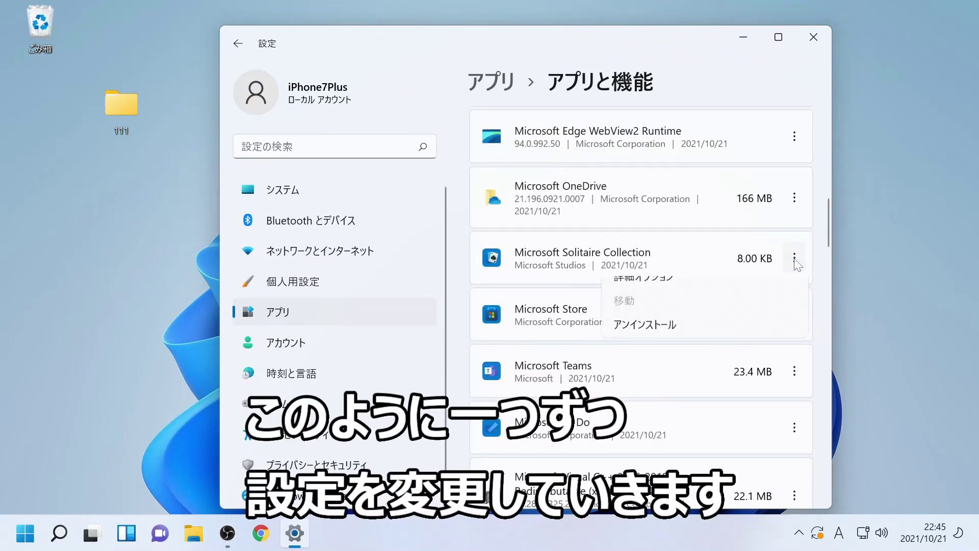
pyautogui.click(775, 295)
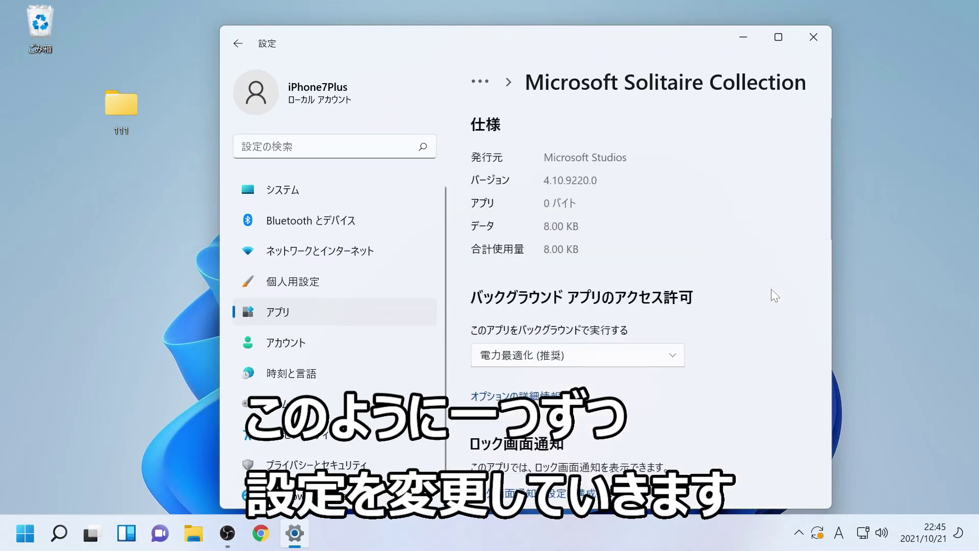
pyautogui.scroll(-3, 671, 335)
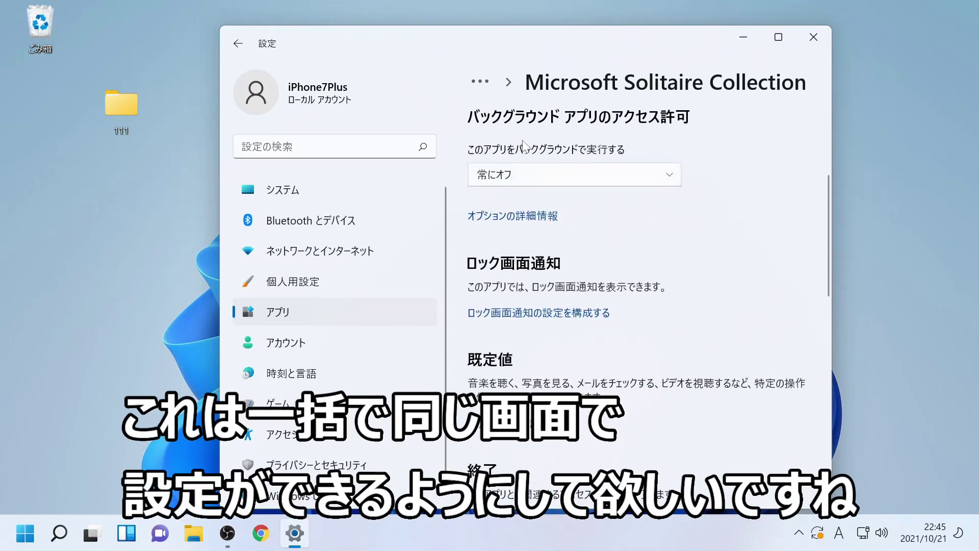
# Go back to the アプリと機能 list and open the advanced options of another listed app.
pyautogui.click(491, 82)
pyautogui.click(494, 112)
pyautogui.scroll(-5, 690, 338)
pyautogui.click(794, 327)
pyautogui.click(714, 360)
pyautogui.click(517, 118)
pyautogui.scroll(-5, 728, 324)
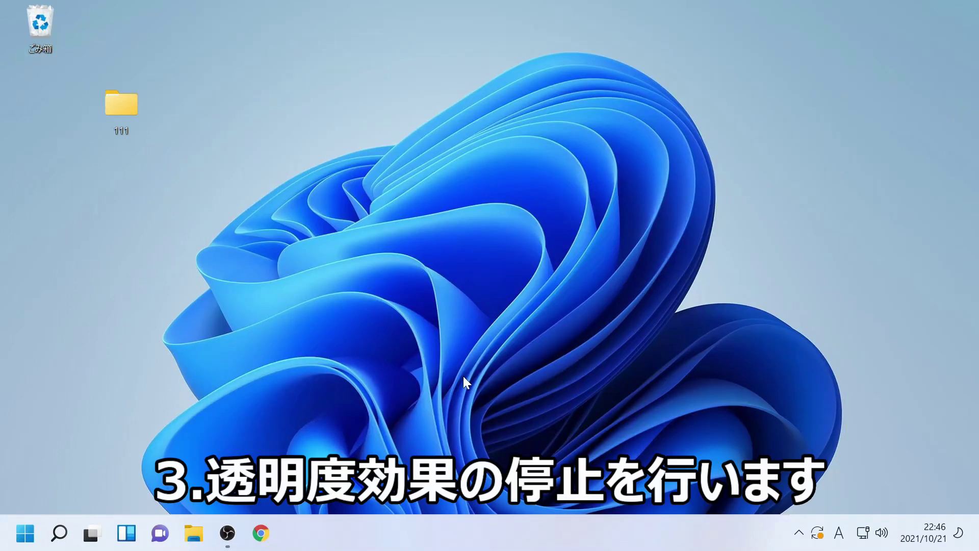
# Turn off 透明効果 in the 色 settings under 個人用設定, and close the settings window.
pyautogui.press('super+i')
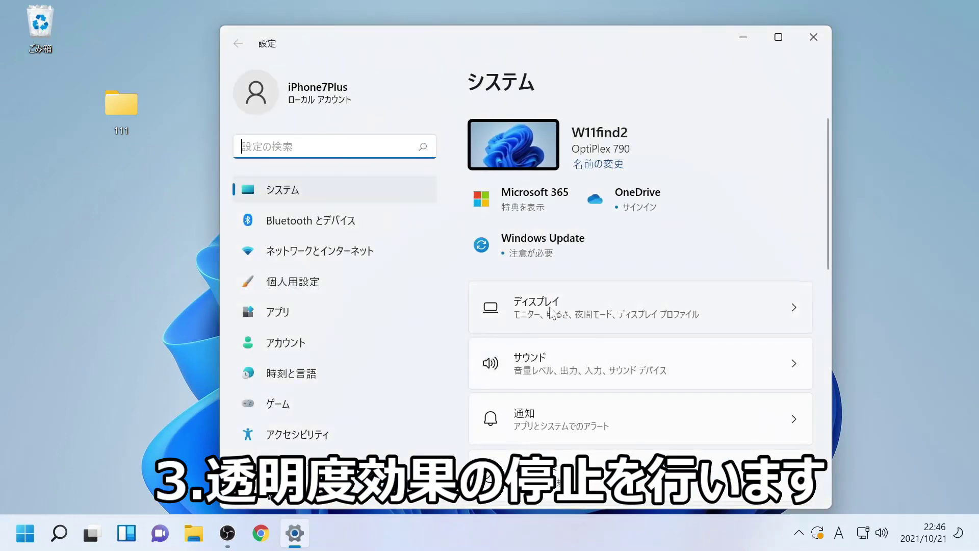
pyautogui.click(359, 313)
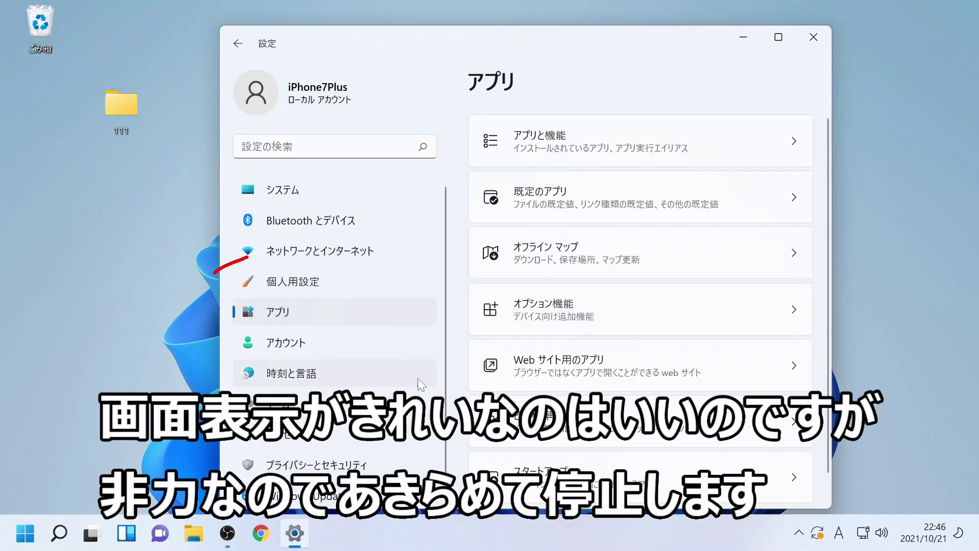
pyautogui.click(423, 281)
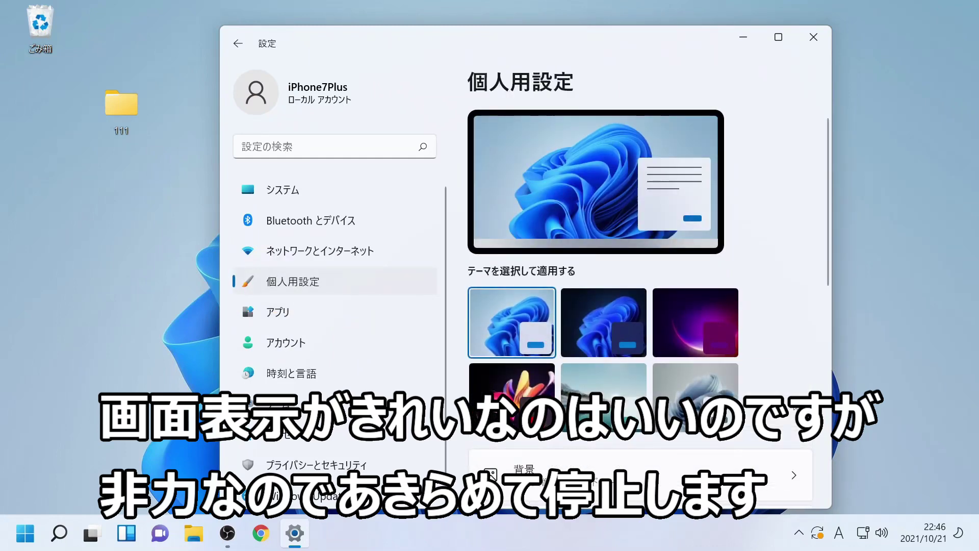
pyautogui.scroll(-5, 773, 395)
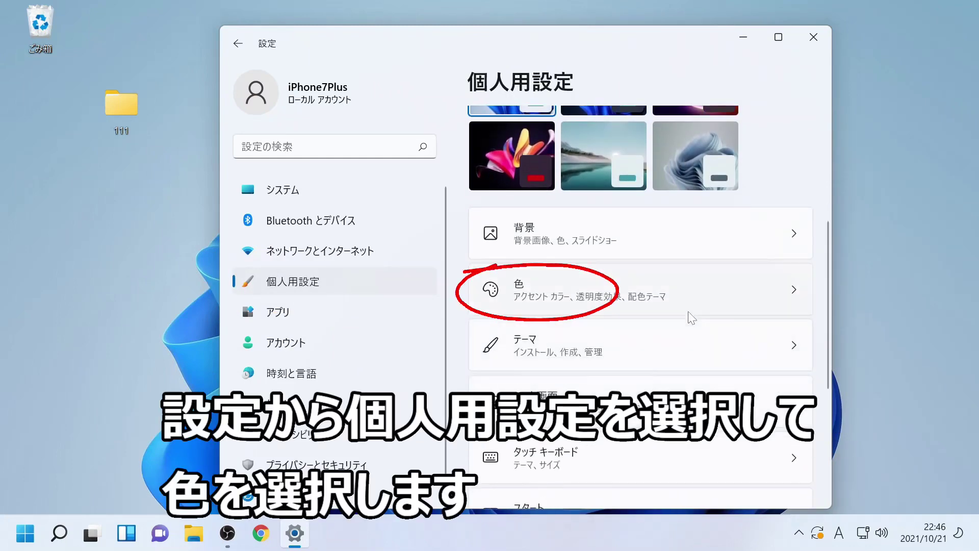
pyautogui.click(665, 302)
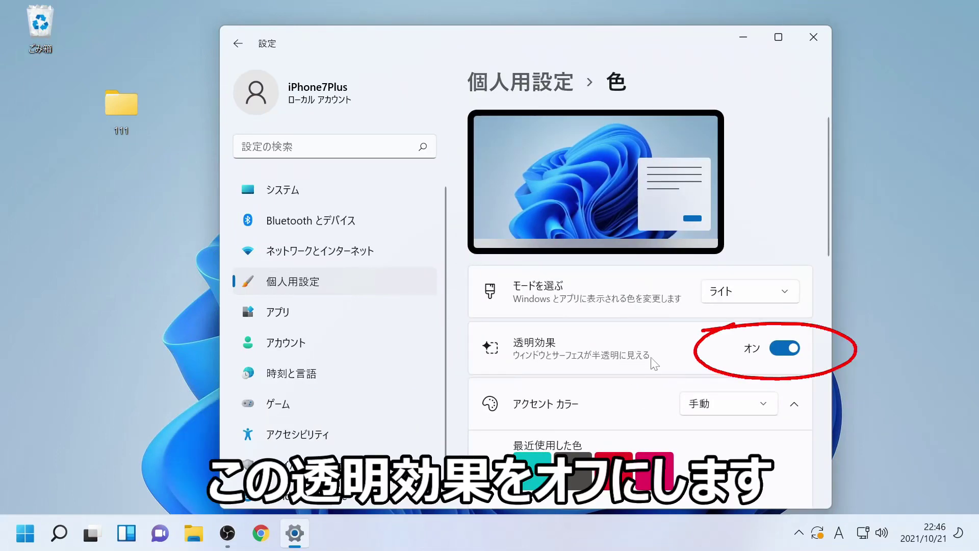
pyautogui.click(778, 352)
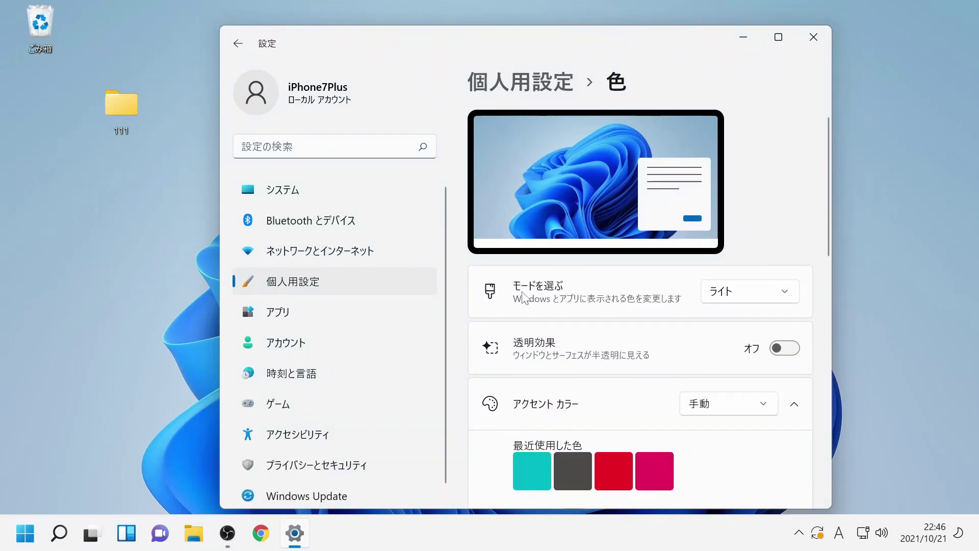
pyautogui.click(532, 88)
pyautogui.scroll(-8, 737, 332)
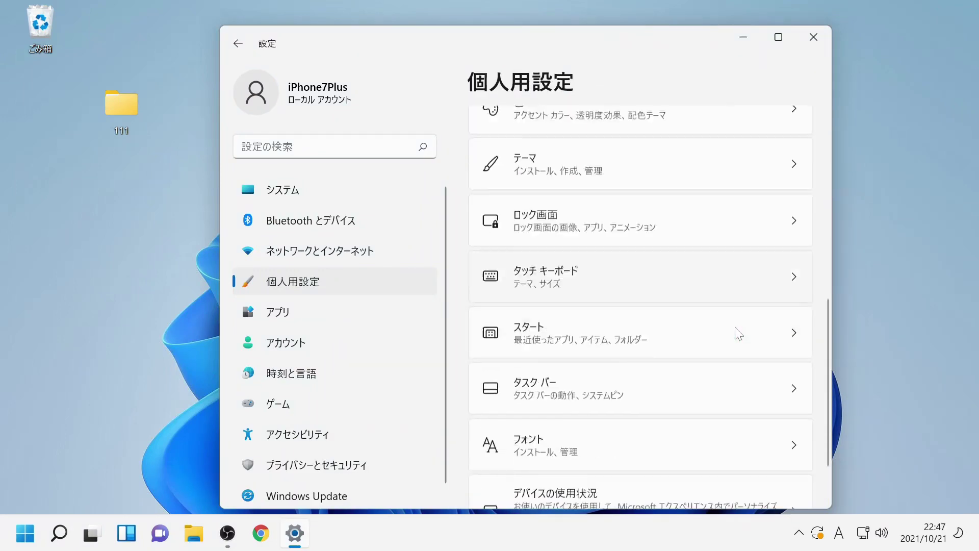
pyautogui.click(816, 35)
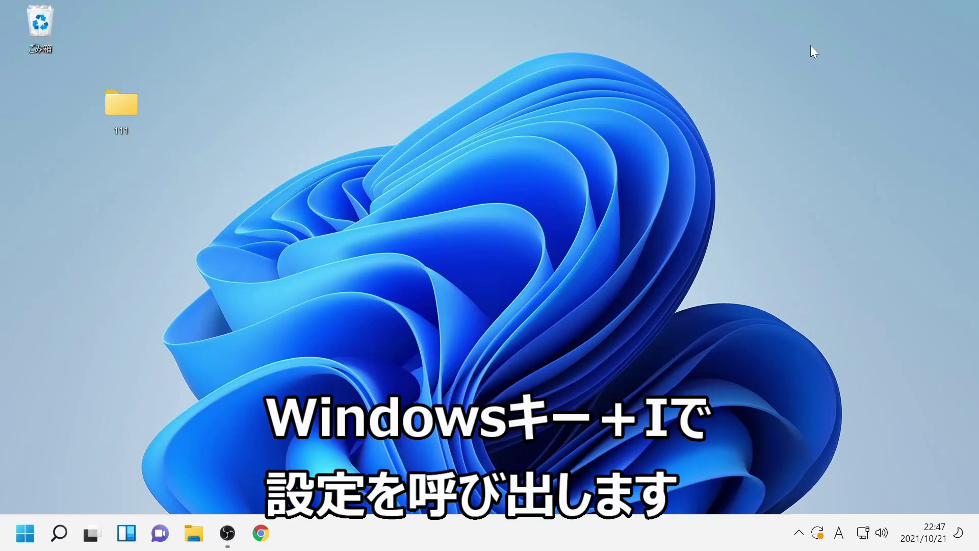
# Open システムの詳細設定 from the バージョン情報 page of the system settings and move the dialog over the settings window.
pyautogui.press('super+i')
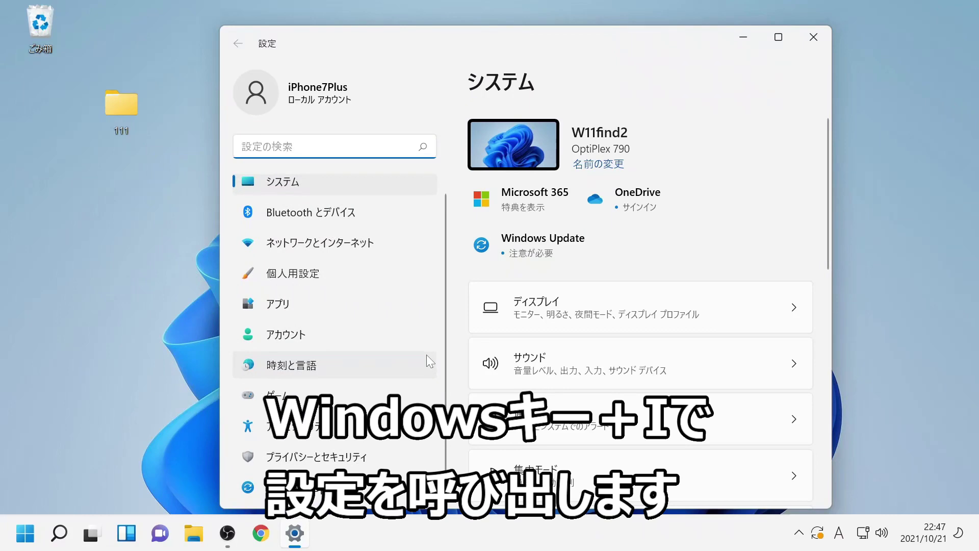
pyautogui.scroll(-12, 666, 241)
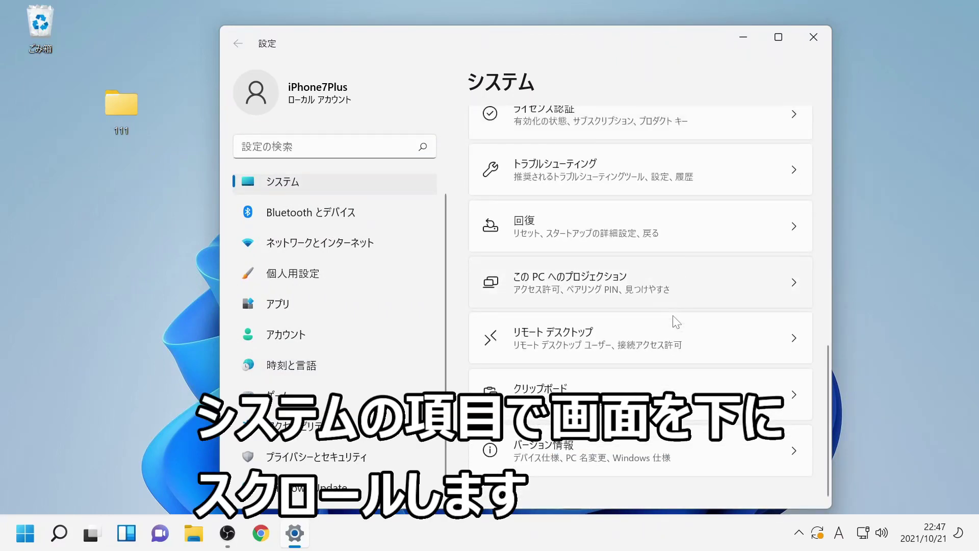
pyautogui.click(629, 450)
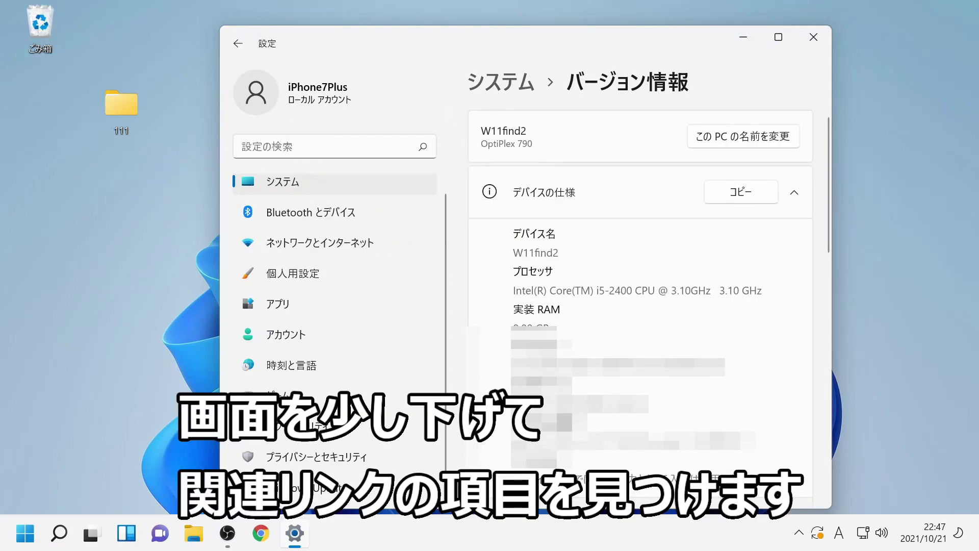
pyautogui.scroll(-2, 640, 306)
pyautogui.scroll(-3, 640, 306)
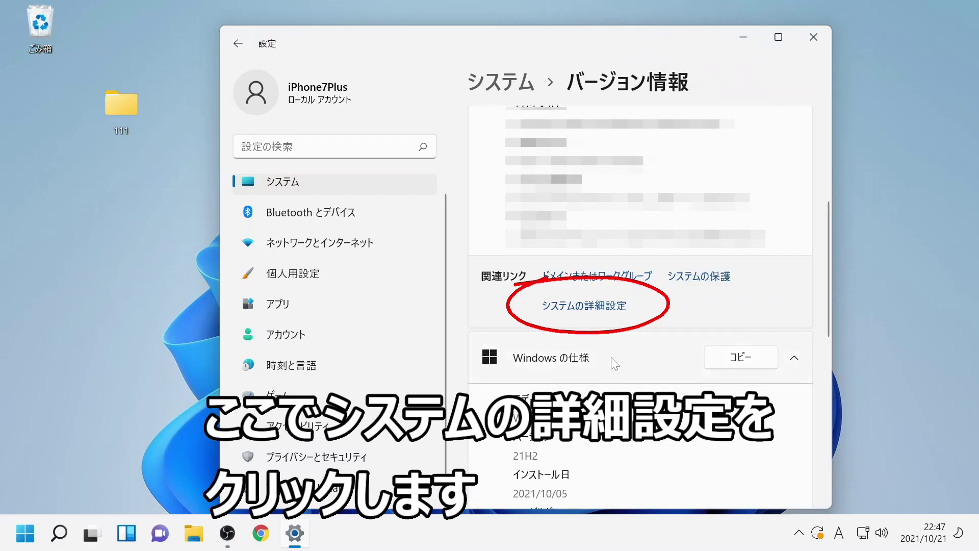
pyautogui.click(600, 311)
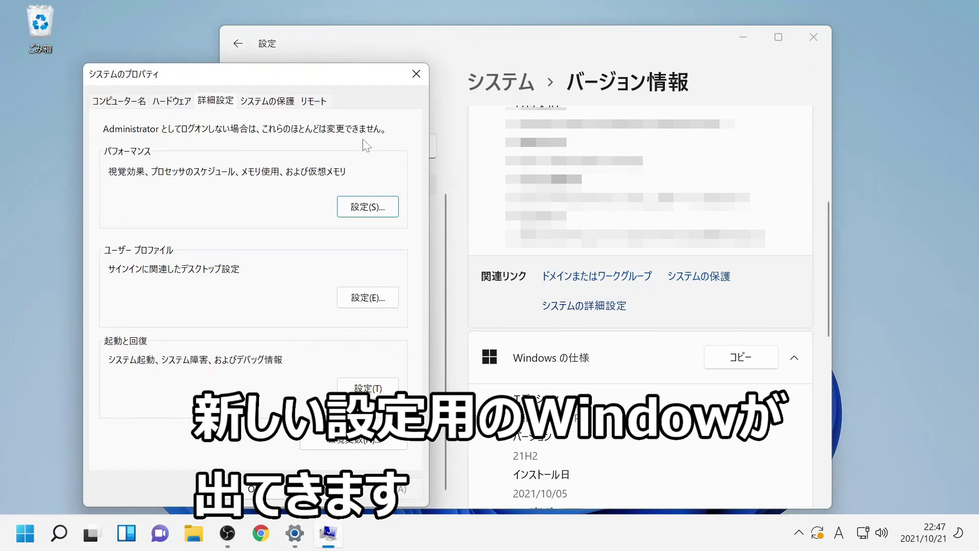
pyautogui.moveTo(293, 76); pyautogui.dragTo(577, 66)
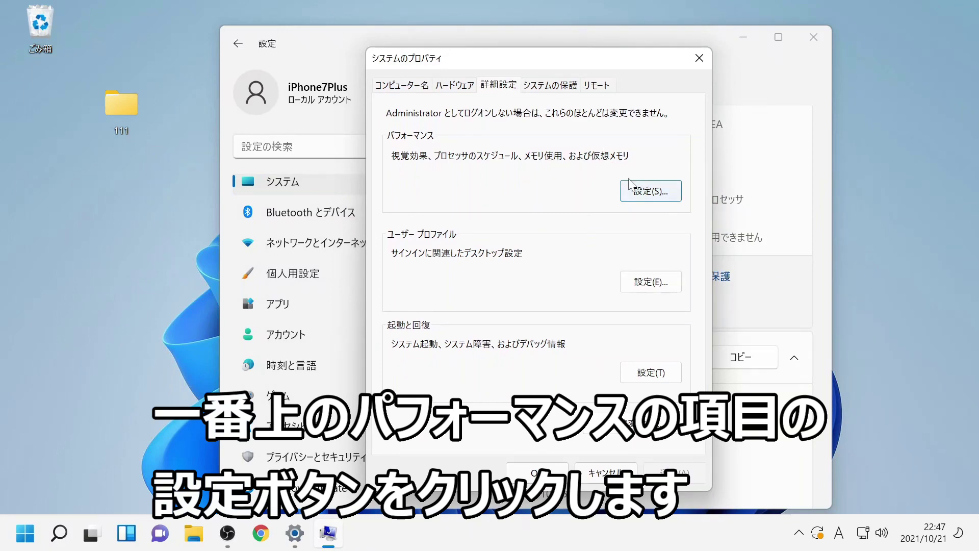
# Set the visual effects in the パフォーマンス オプション to パフォーマンスを優先する, then apply the change and close the dialog.
pyautogui.click(641, 192)
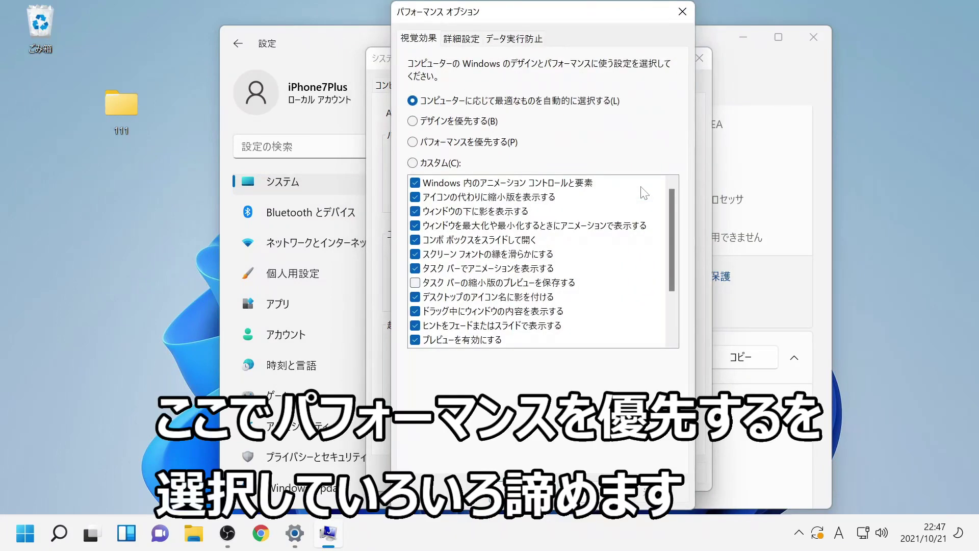
pyautogui.click(413, 143)
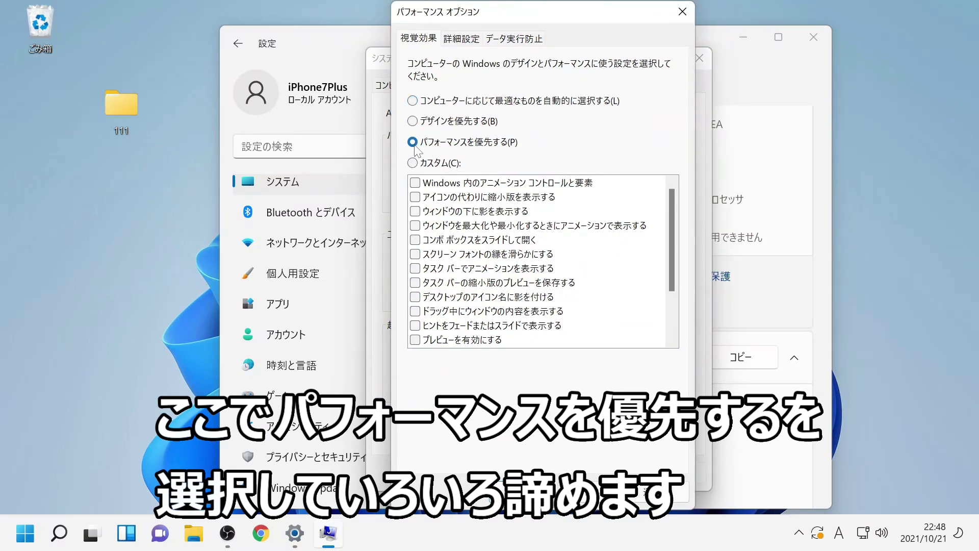
pyautogui.scroll(-2, 456, 229)
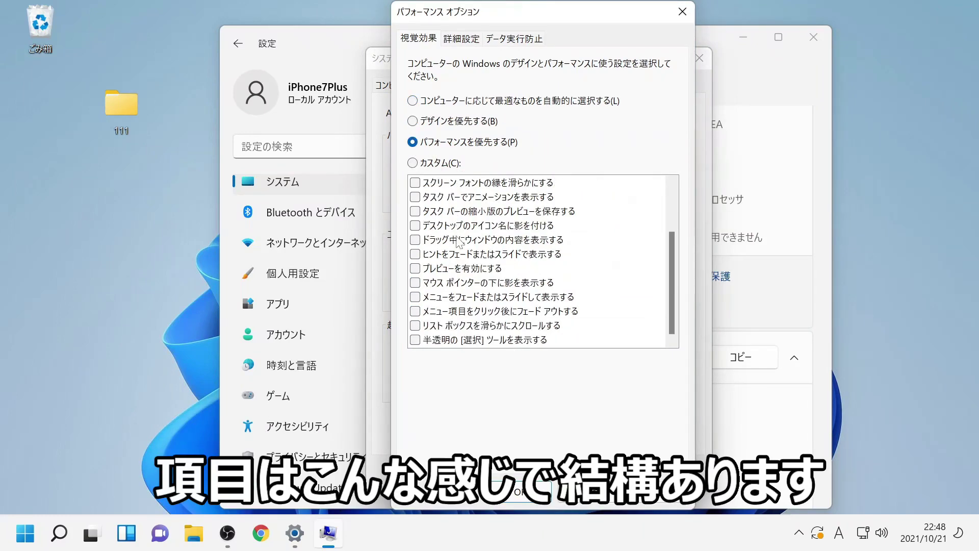
pyautogui.scroll(2, 457, 235)
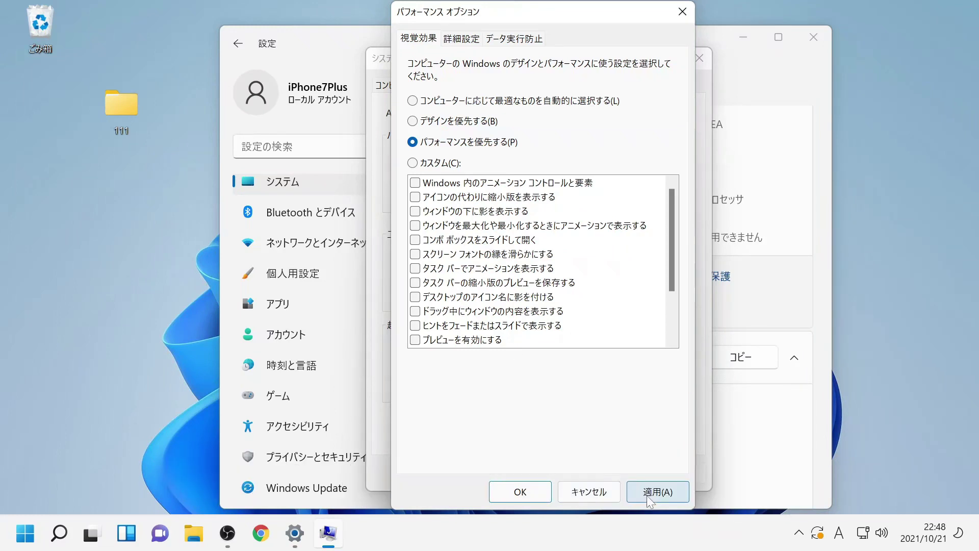
pyautogui.click(646, 496)
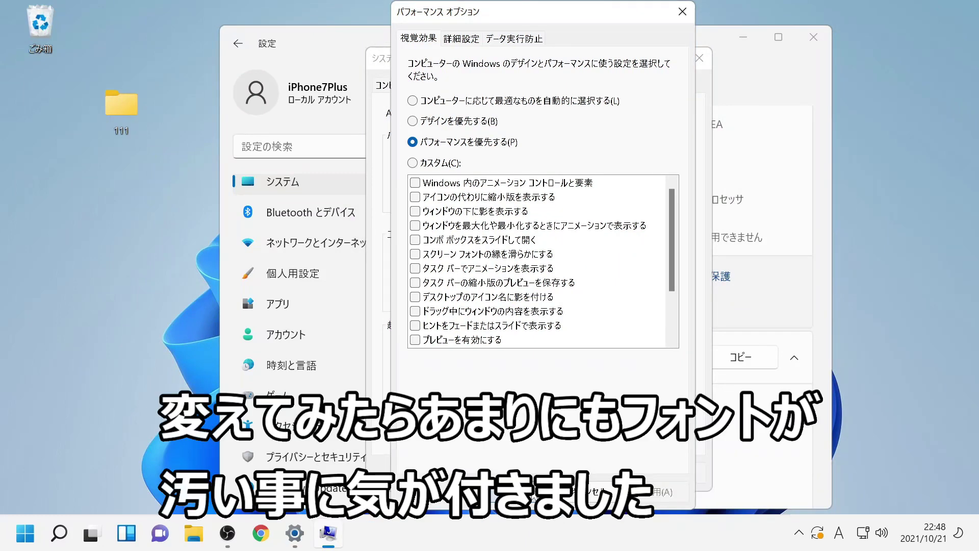
pyautogui.press('Return')
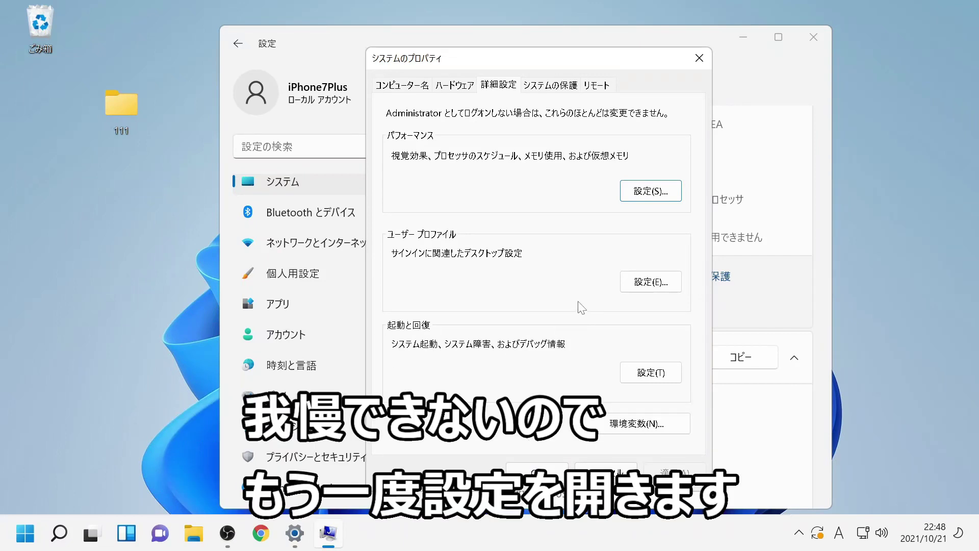
# Enable only スクリーン フォントの縁を滑らかにする in the パフォーマンス オプション, apply it, and close the dialogs and the settings window.
pyautogui.click(650, 194)
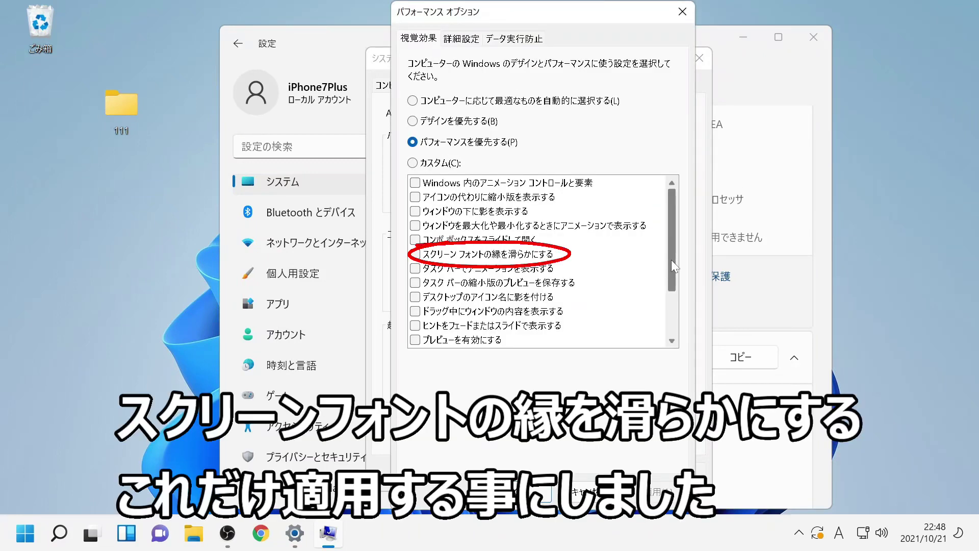
pyautogui.click(541, 258)
pyautogui.click(642, 493)
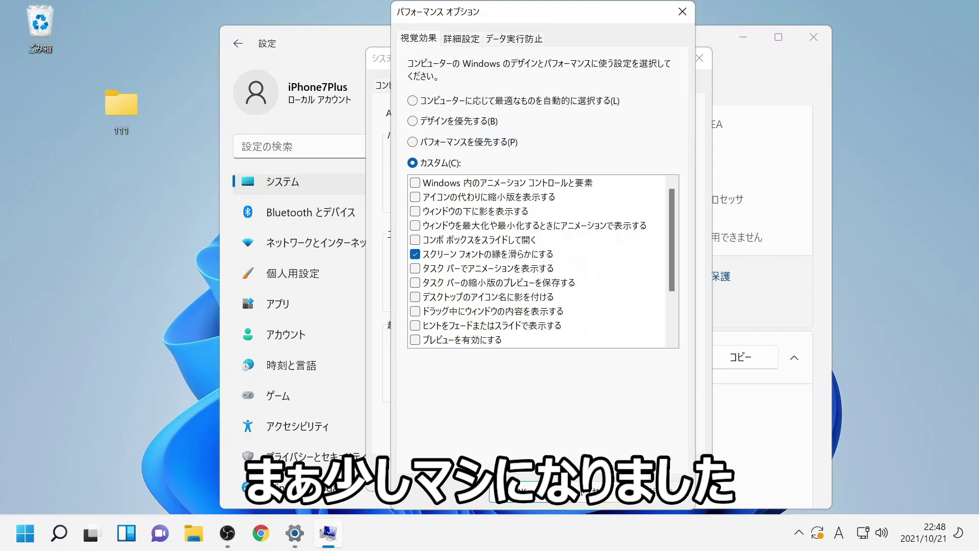
pyautogui.scroll(-2, 577, 329)
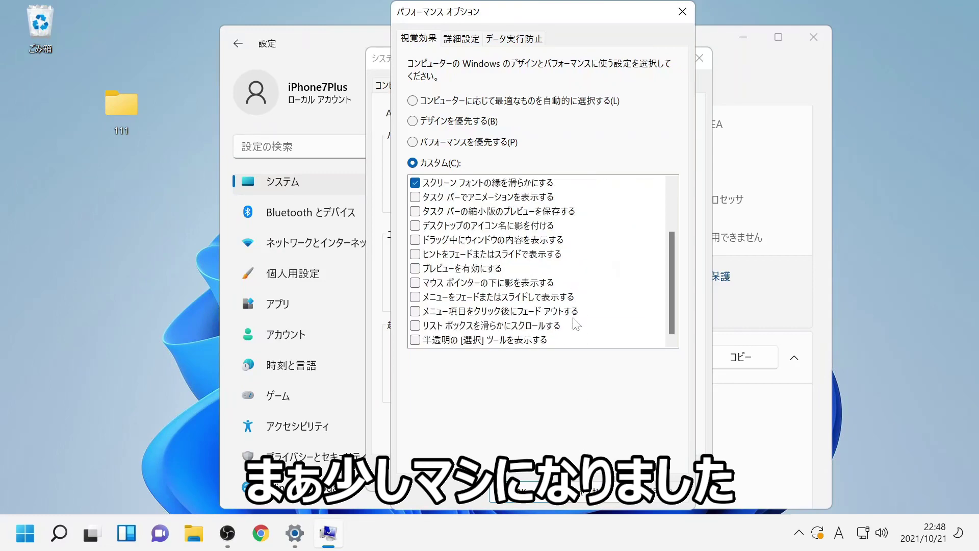
pyautogui.click(535, 499)
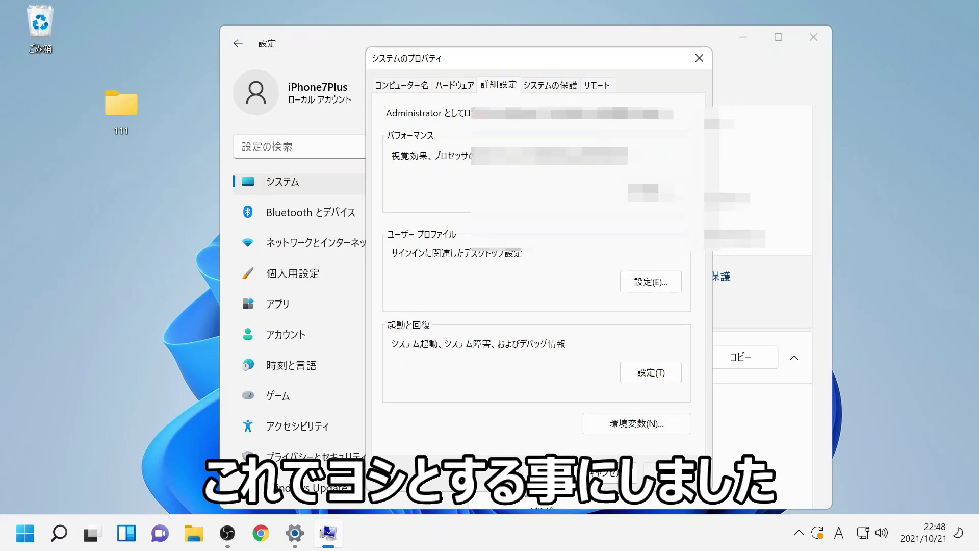
pyautogui.click(538, 474)
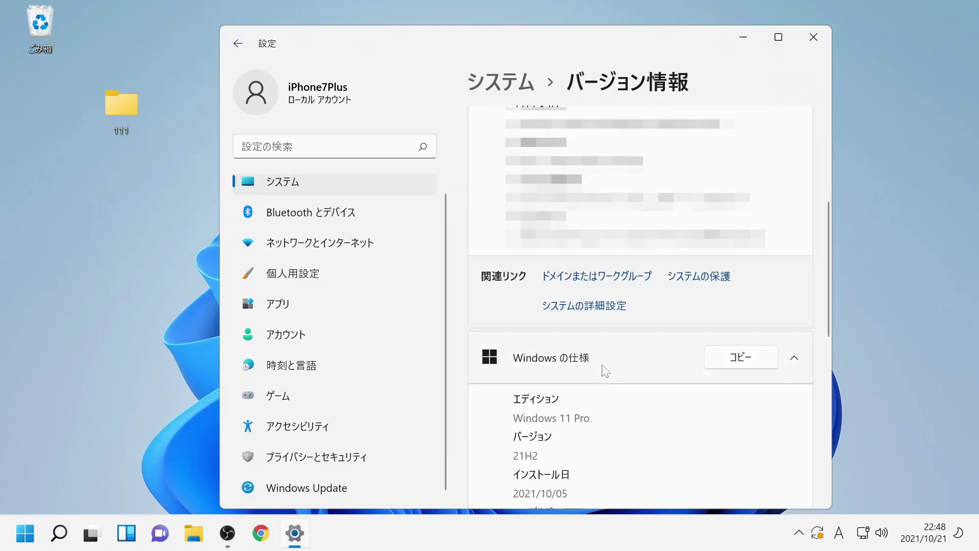
pyautogui.click(814, 37)
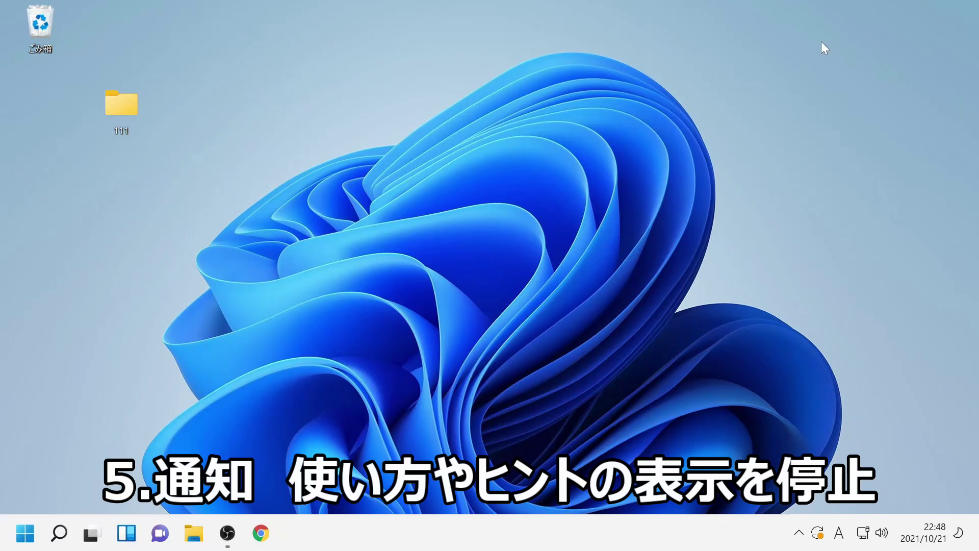
# Disable デバイスの設定方法に関する提案 and Windows の使用時にヒントと提案を表示する in the system 通知 settings, and close the settings window.
pyautogui.press('super+i')
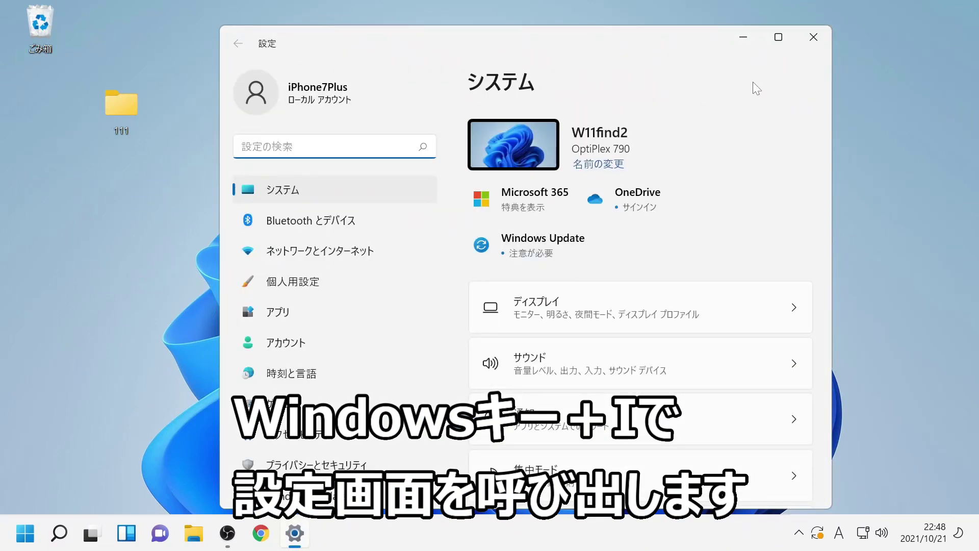
pyautogui.scroll(-3, 638, 290)
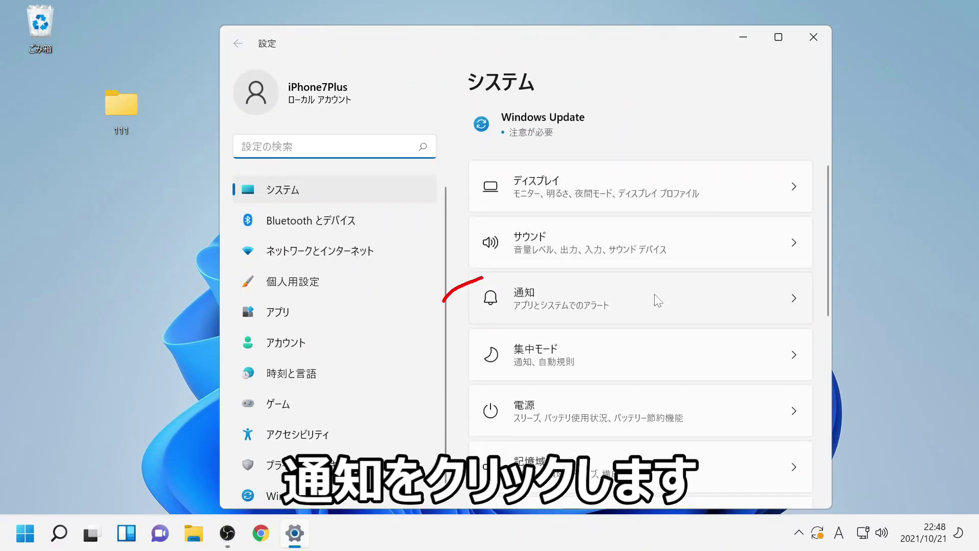
pyautogui.click(657, 300)
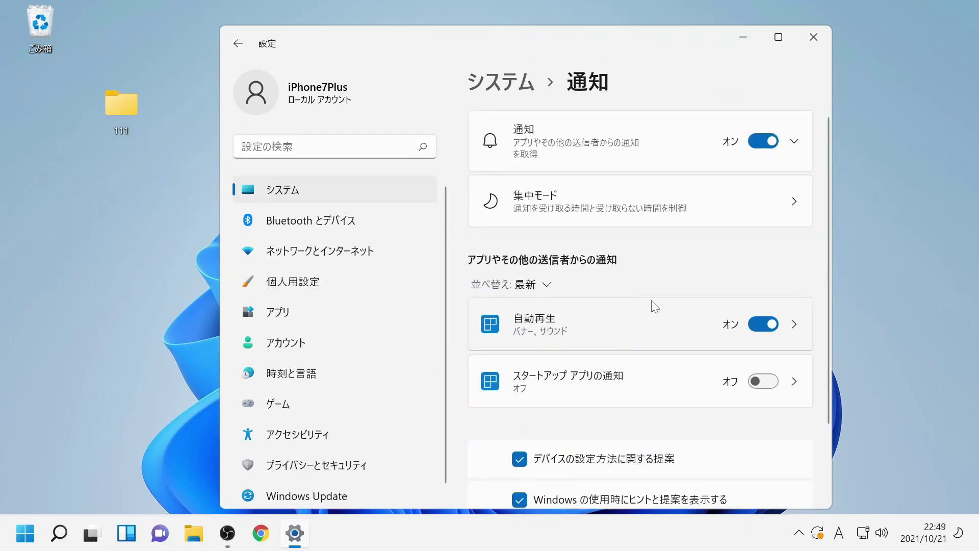
pyautogui.scroll(-2, 677, 277)
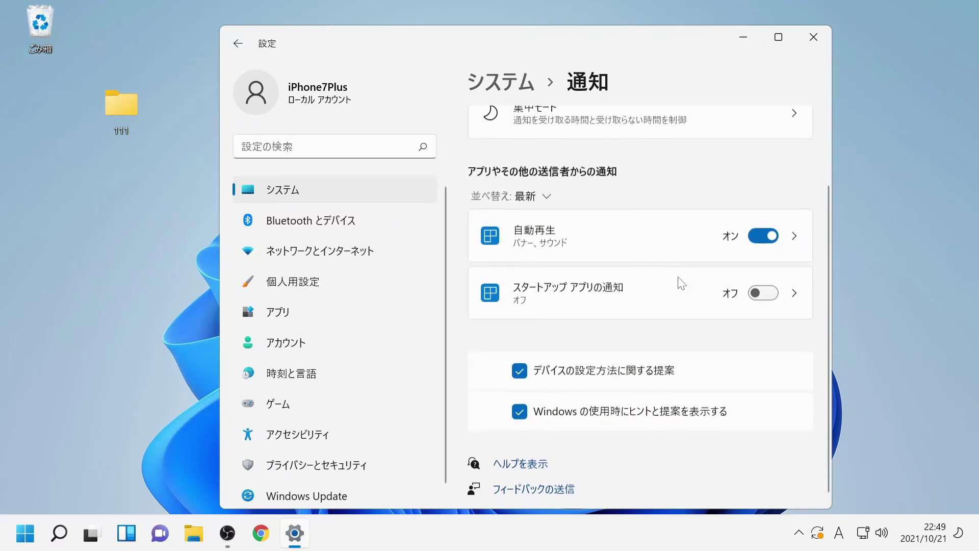
pyautogui.click(523, 365)
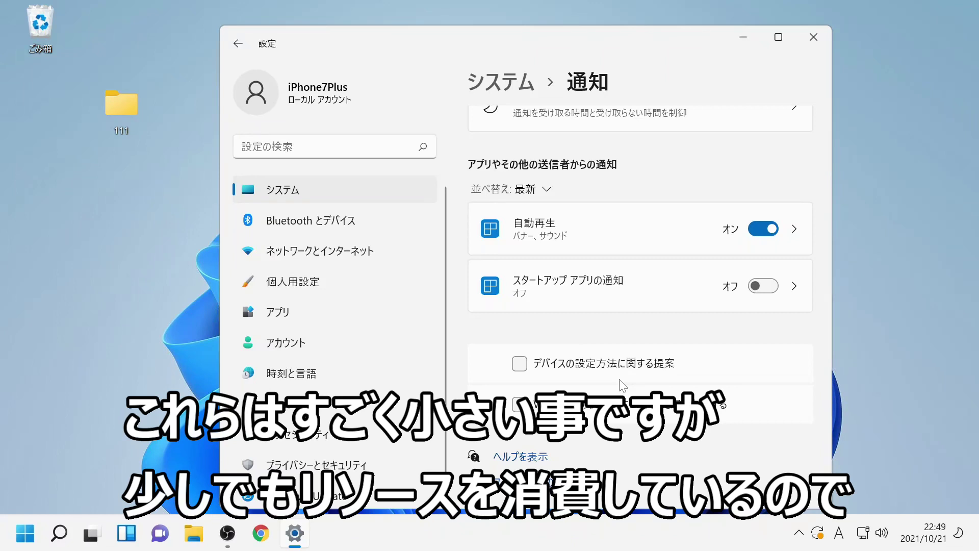
pyautogui.scroll(2, 623, 385)
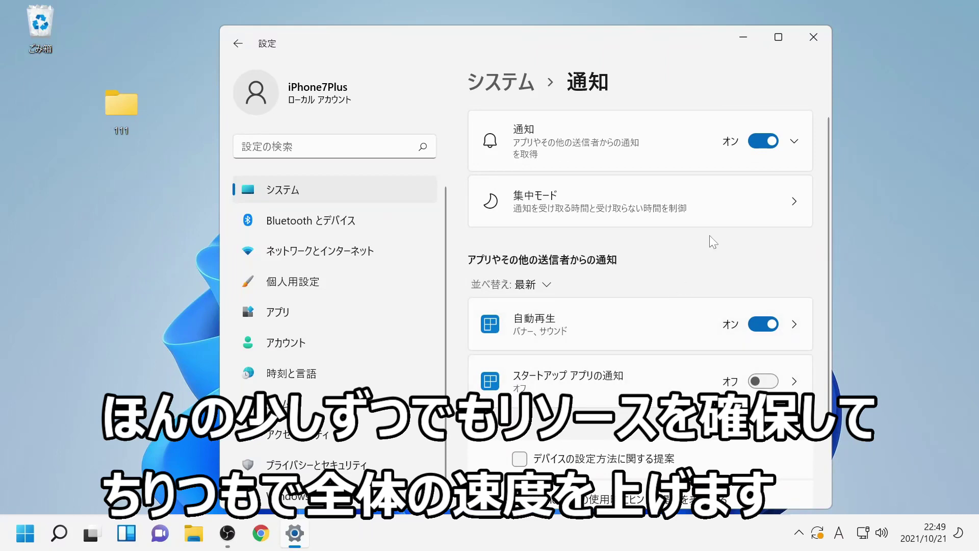
pyautogui.scroll(-2, 702, 243)
pyautogui.scroll(2, 701, 242)
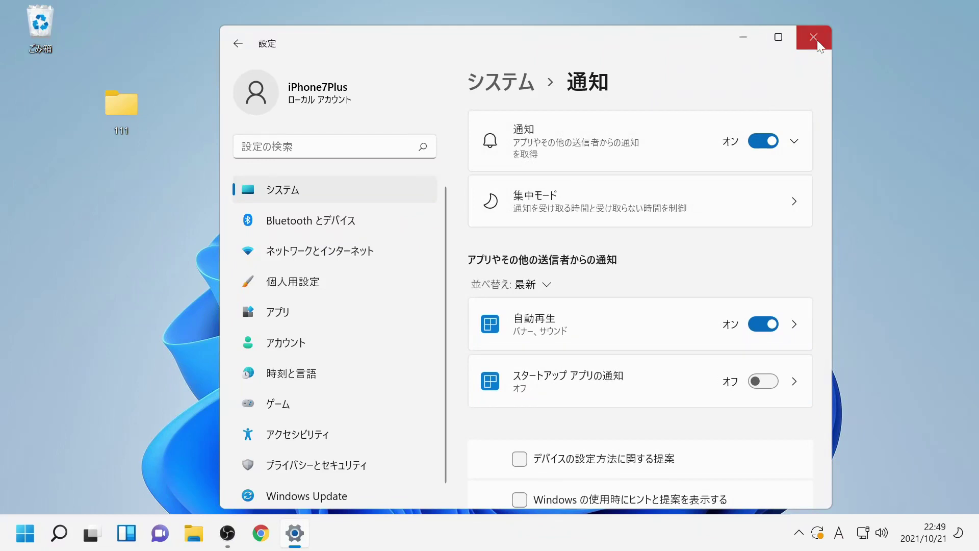
pyautogui.click(813, 37)
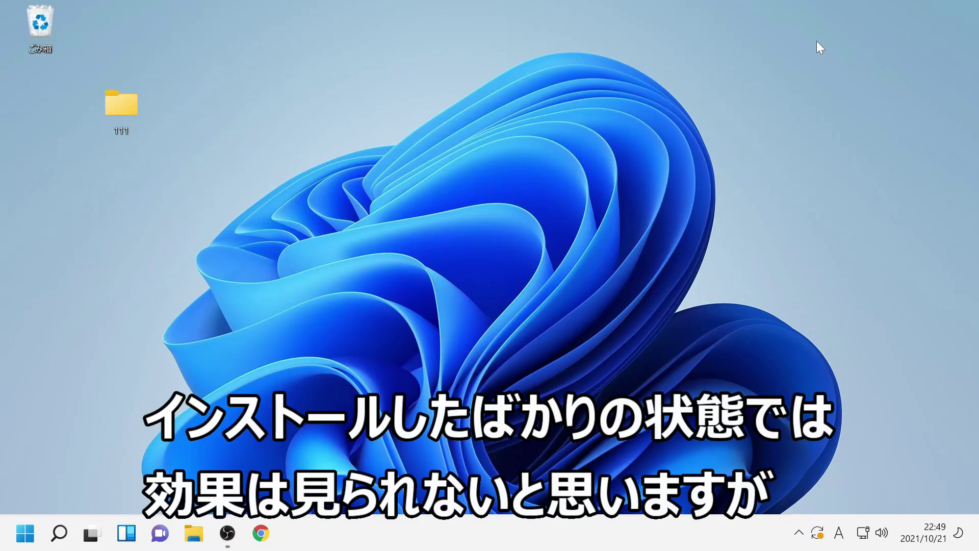
# Turn on ストレージ センサー in the 記憶域 page of the system settings.
pyautogui.press('super+i')
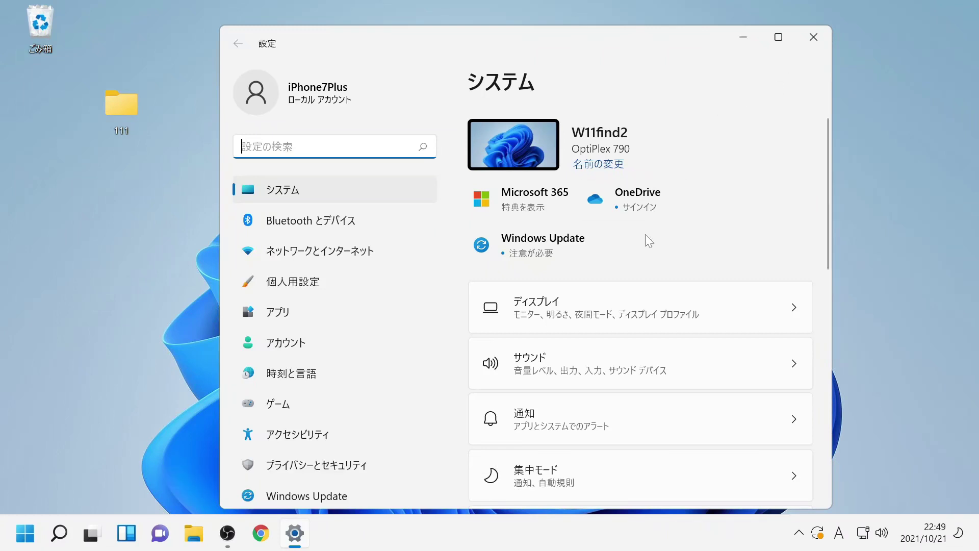
pyautogui.scroll(-5, 581, 326)
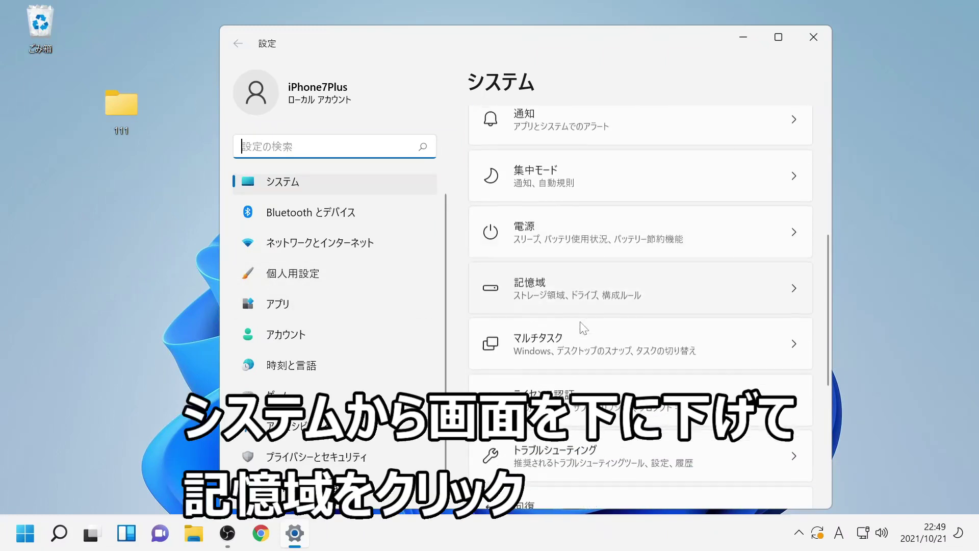
pyautogui.click(584, 302)
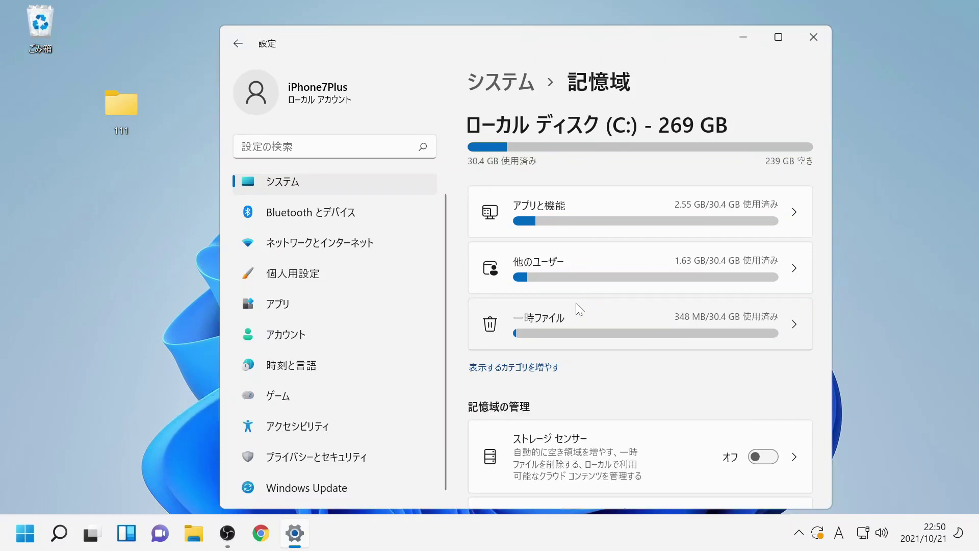
pyautogui.scroll(-3, 578, 306)
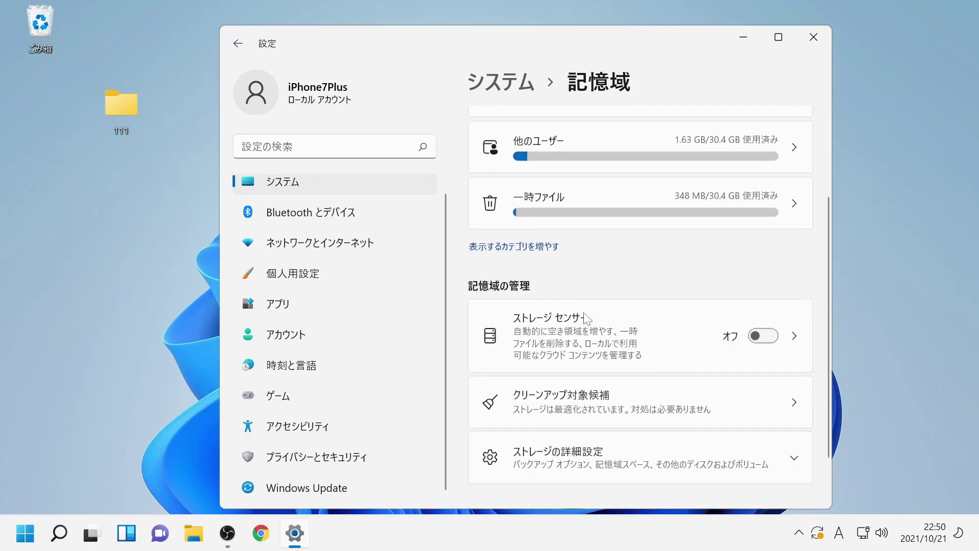
pyautogui.click(760, 339)
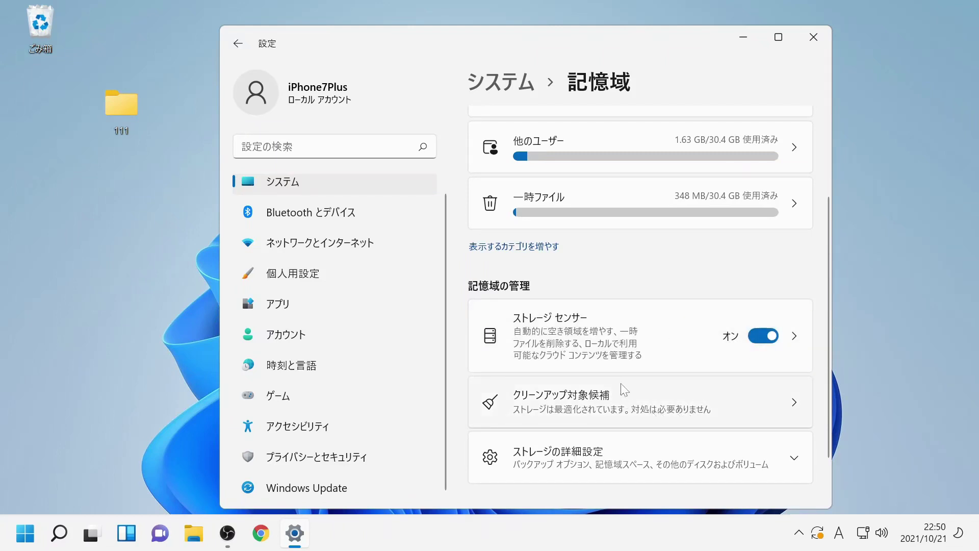
# Examine the categories listed under クリーンアップ対象候補 and return to the 記憶域 page.
pyautogui.click(651, 393)
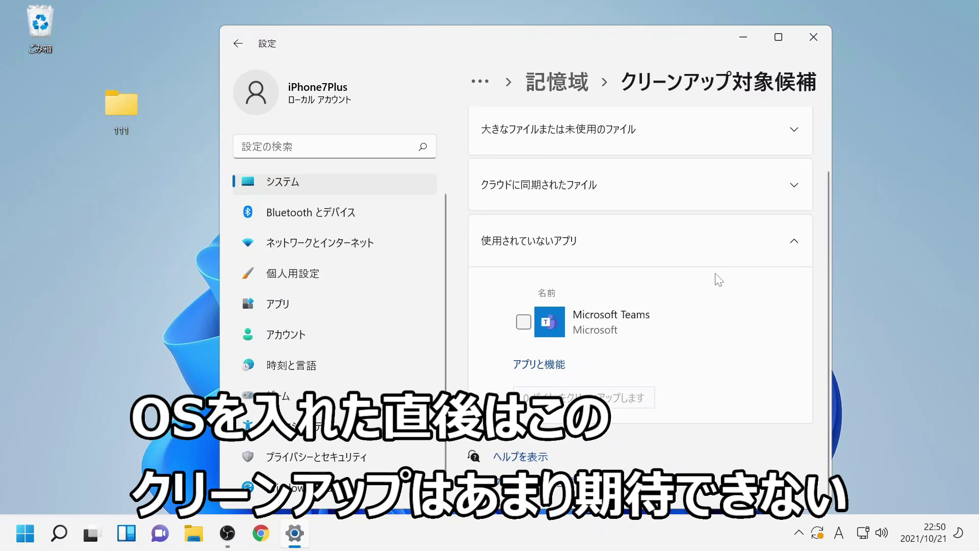
pyautogui.scroll(2, 715, 277)
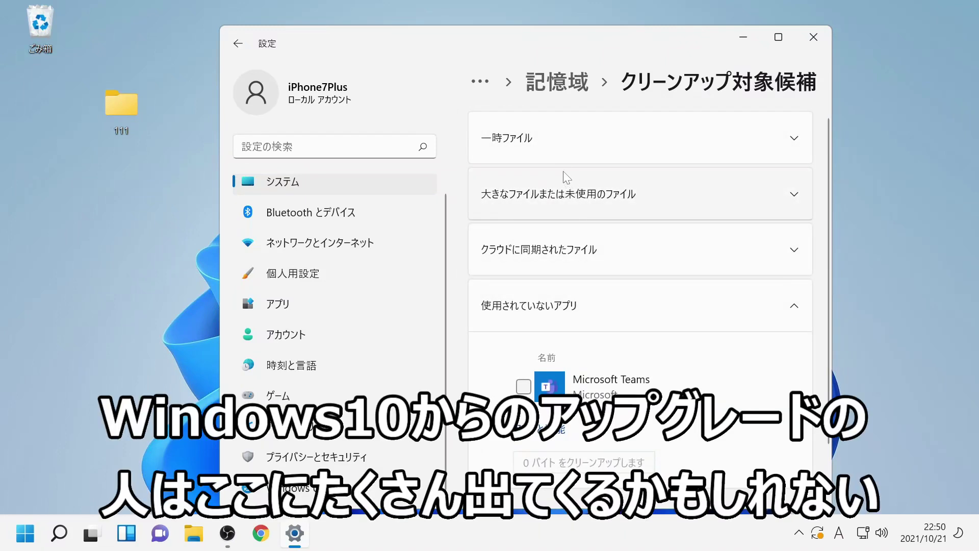
pyautogui.click(547, 86)
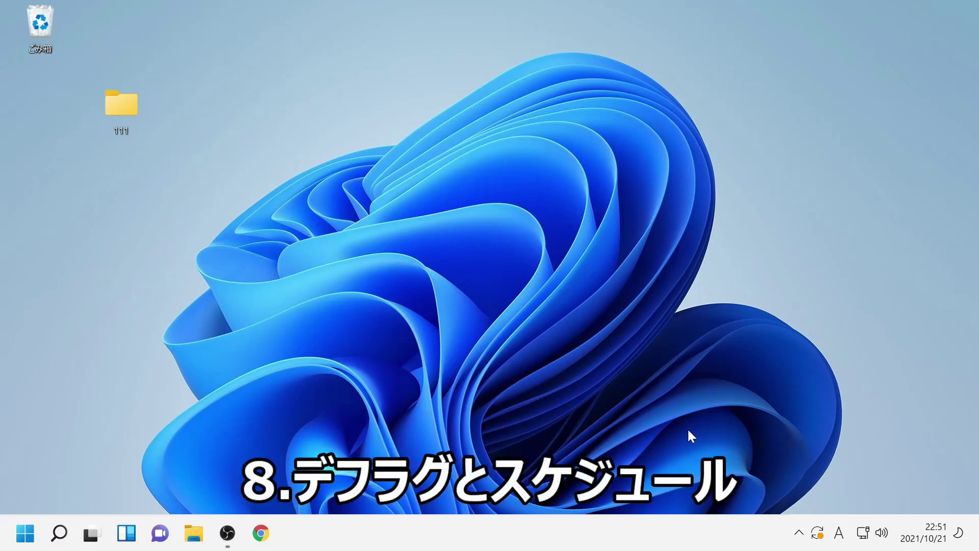
# Open ドライブの最適化 from the ストレージの詳細設定 on the 記憶域 page of the system settings.
pyautogui.press('super+i')
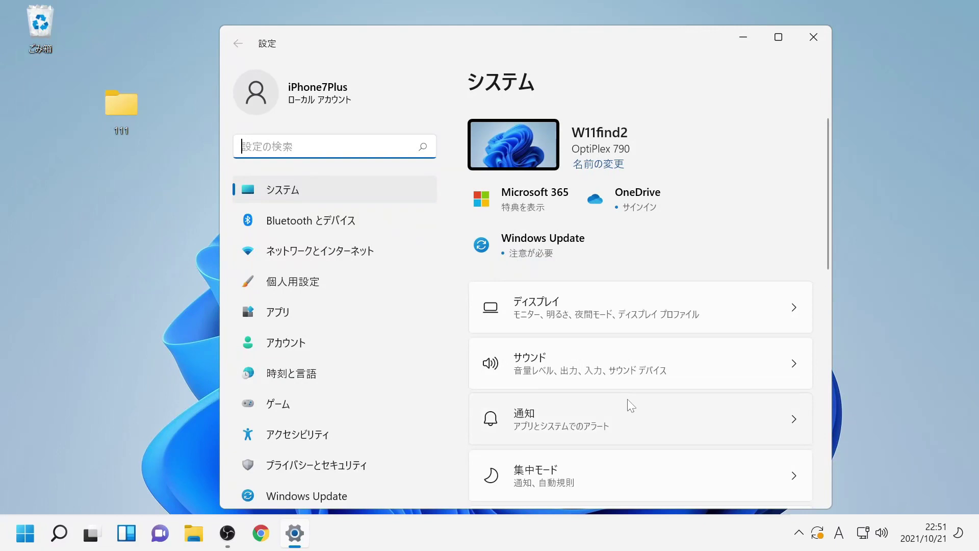
pyautogui.scroll(-3, 627, 399)
pyautogui.click(628, 403)
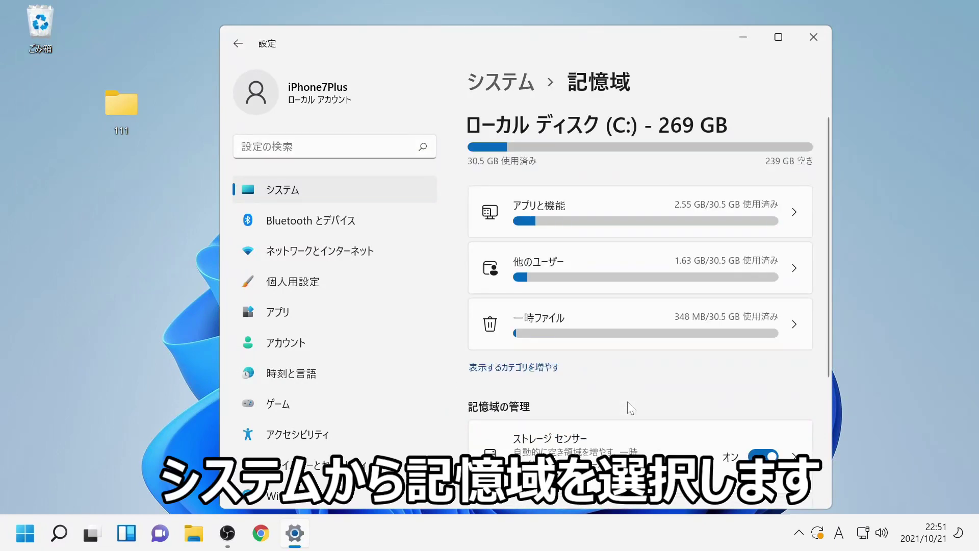
pyautogui.scroll(-3, 628, 403)
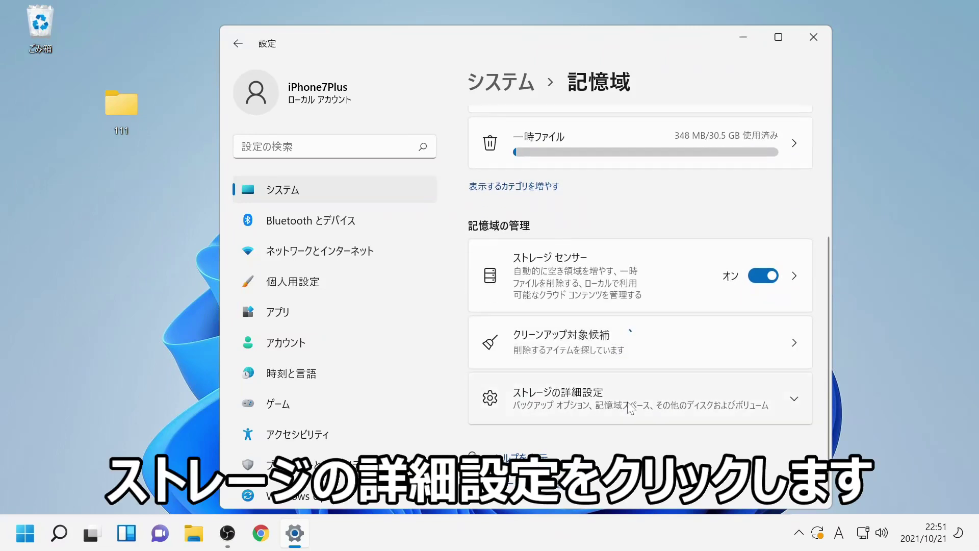
pyautogui.click(631, 408)
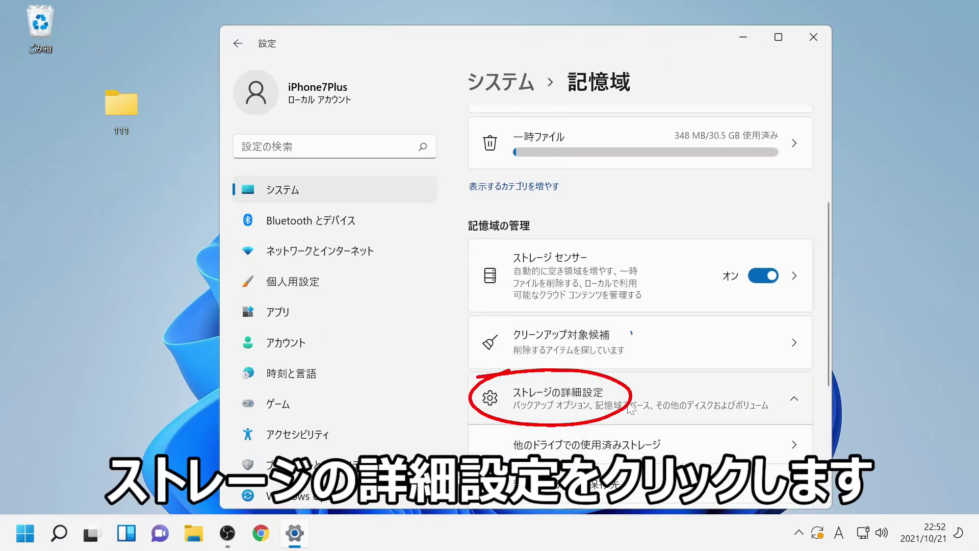
pyautogui.scroll(-2, 631, 408)
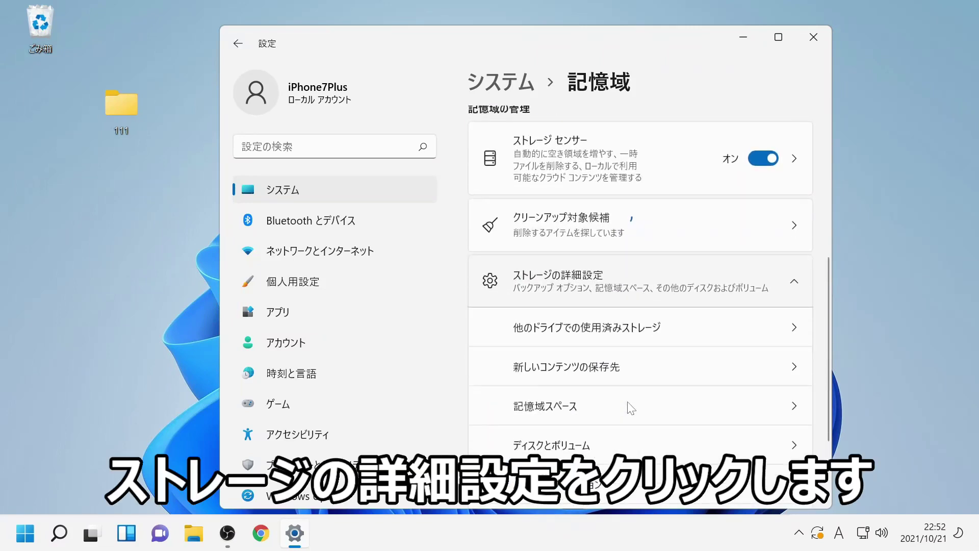
pyautogui.scroll(-2, 631, 408)
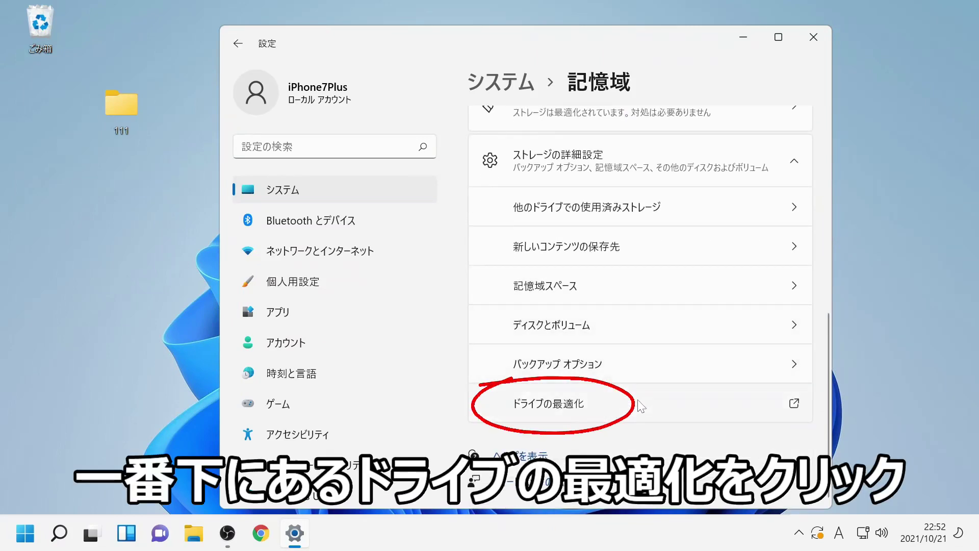
pyautogui.click(596, 405)
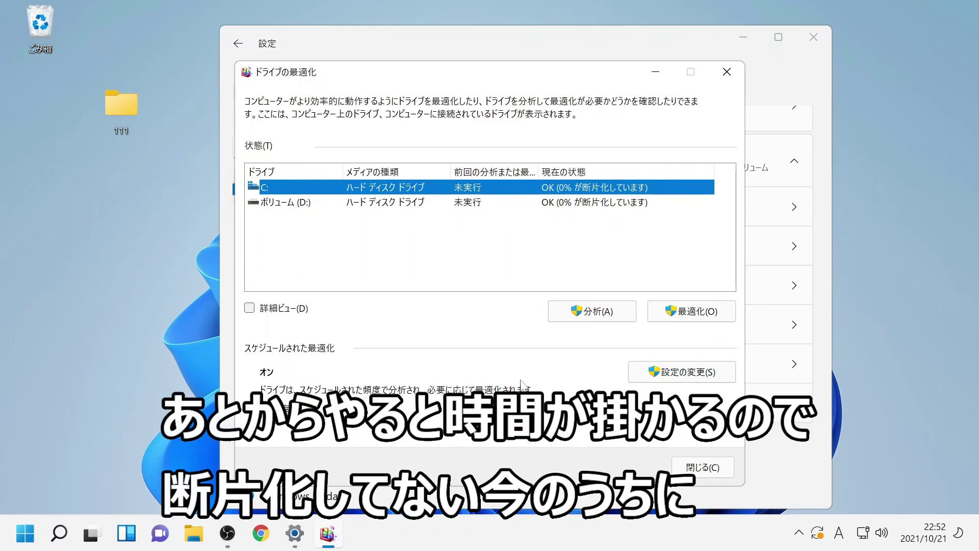
# Check the 最適化のスケジュール settings without changing them, and close the ドライブの最適化 and settings windows.
pyautogui.click(646, 374)
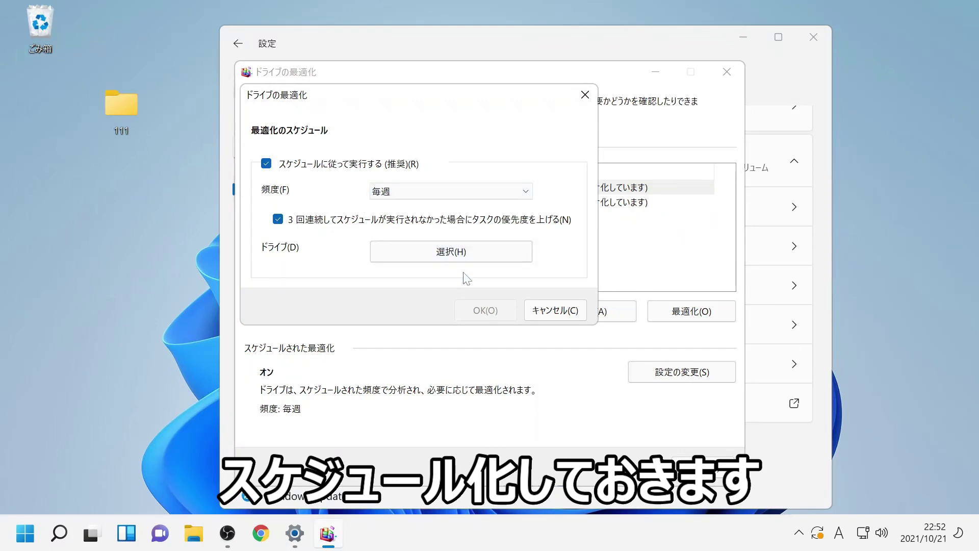
pyautogui.click(559, 313)
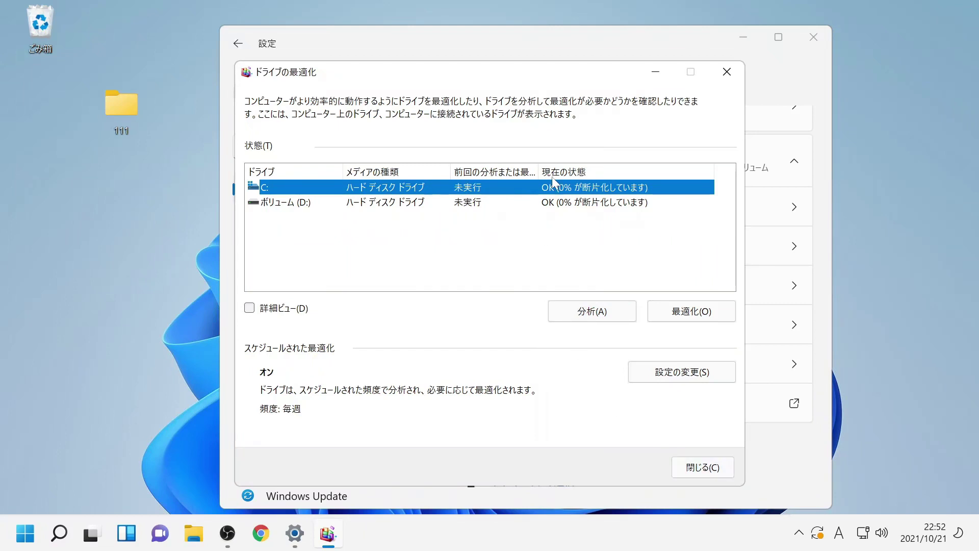
pyautogui.click(709, 472)
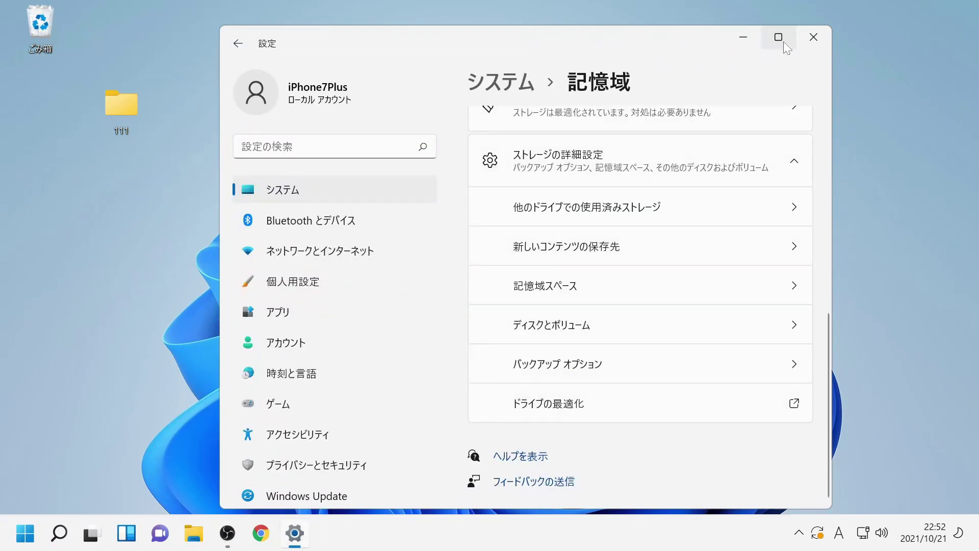
pyautogui.click(814, 36)
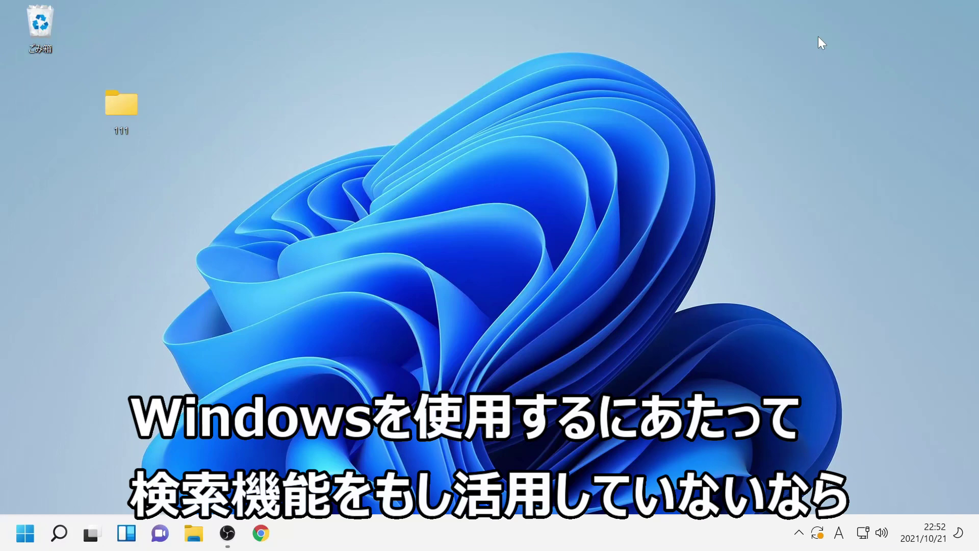
# Turn on インデックス作成時に電源設定を優先する in the Windows の検索 page of the プライバシーとセキュリティ settings.
pyautogui.press('super+i')
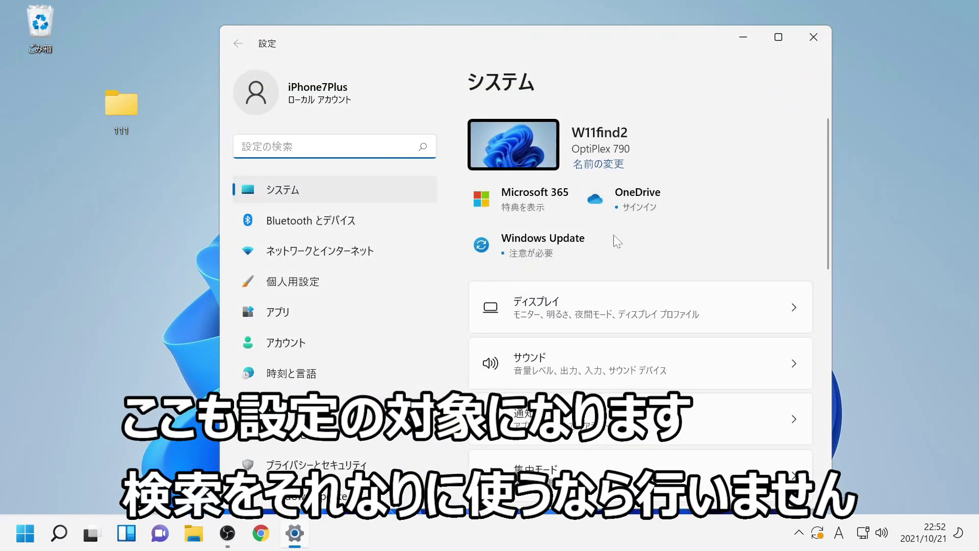
pyautogui.click(347, 465)
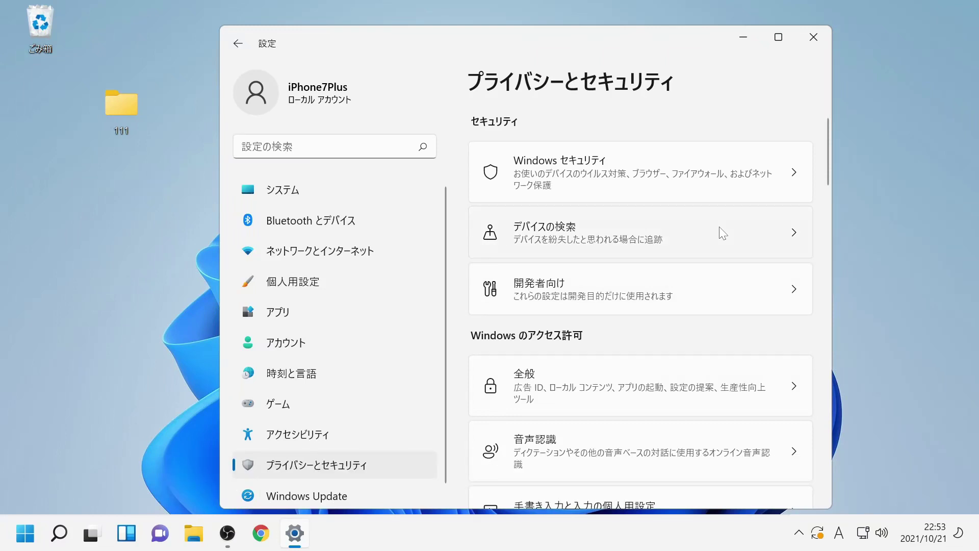
pyautogui.scroll(-3, 740, 314)
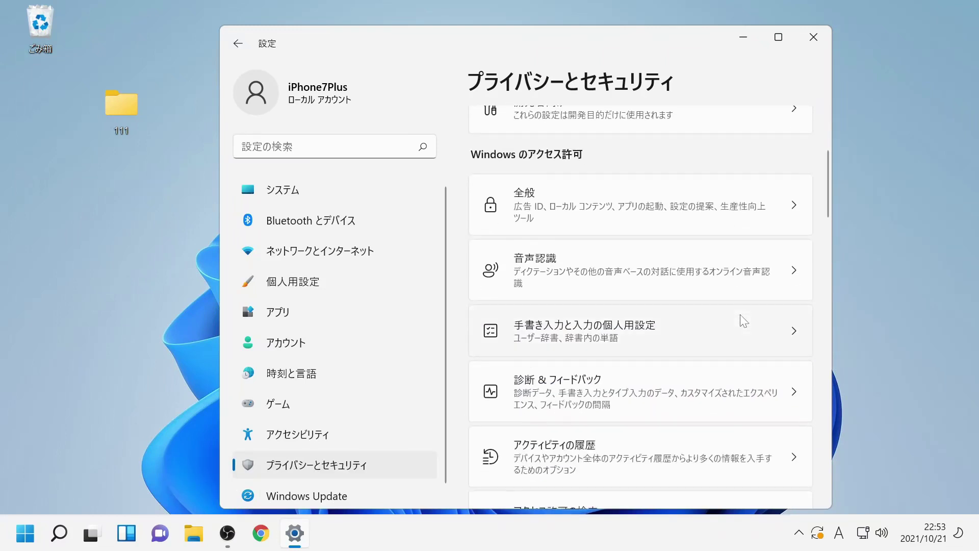
pyautogui.scroll(-2, 744, 320)
pyautogui.scroll(-1, 743, 320)
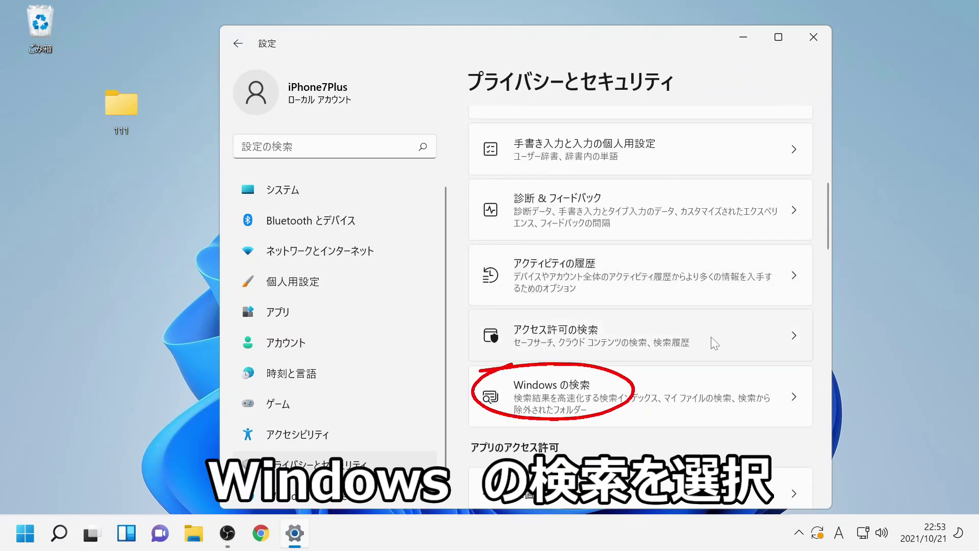
pyautogui.click(691, 408)
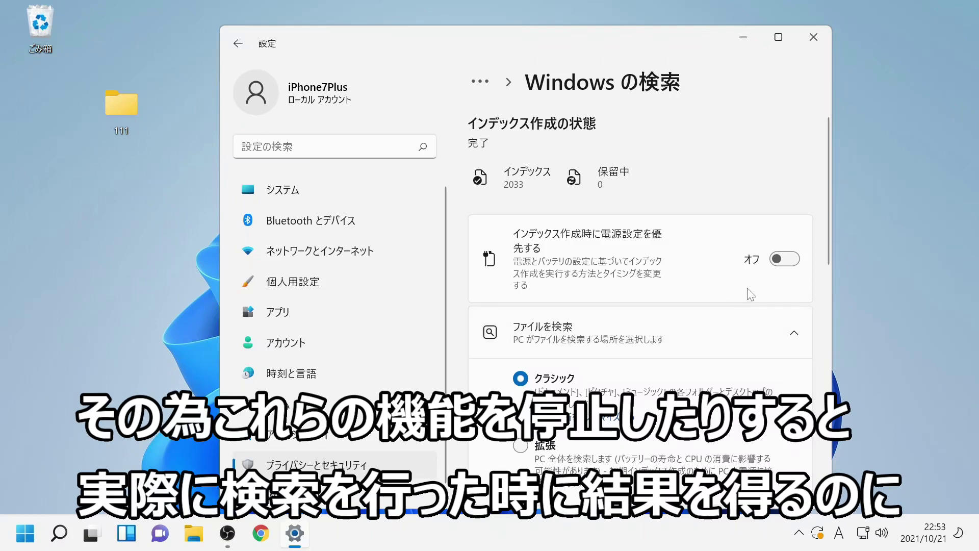
pyautogui.click(790, 264)
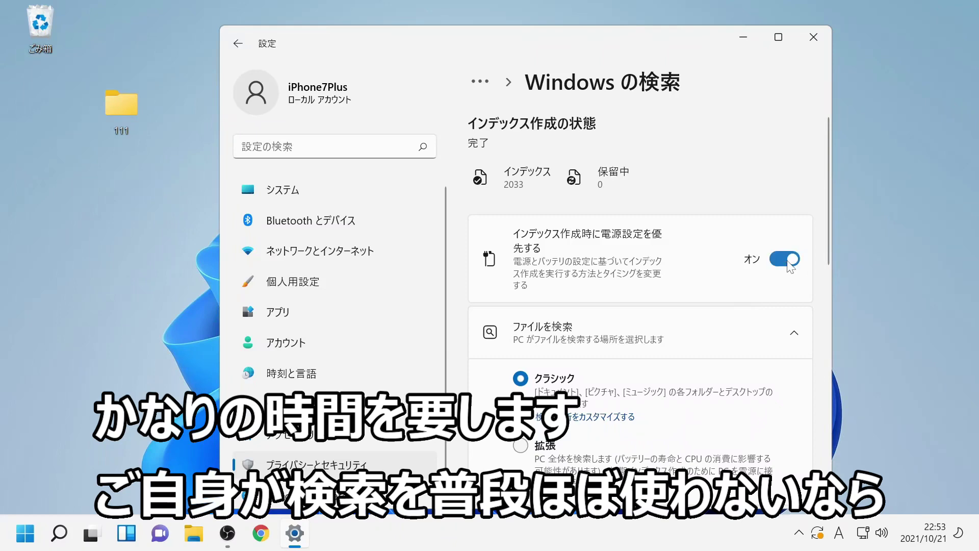
# Check the indexed search locations under ローカル ディスク (C:) without changing them, and close the index dialogs and the settings window.
pyautogui.scroll(-4, 738, 268)
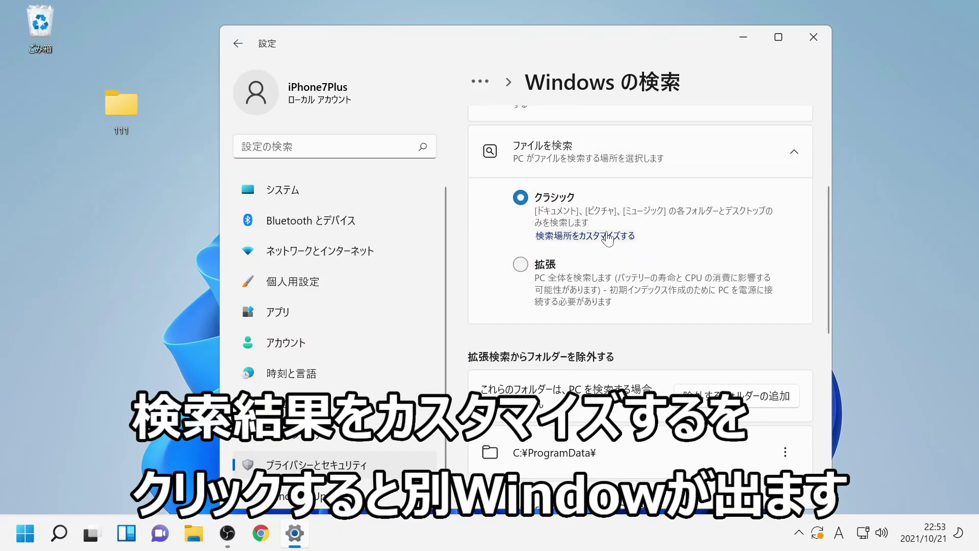
pyautogui.click(608, 237)
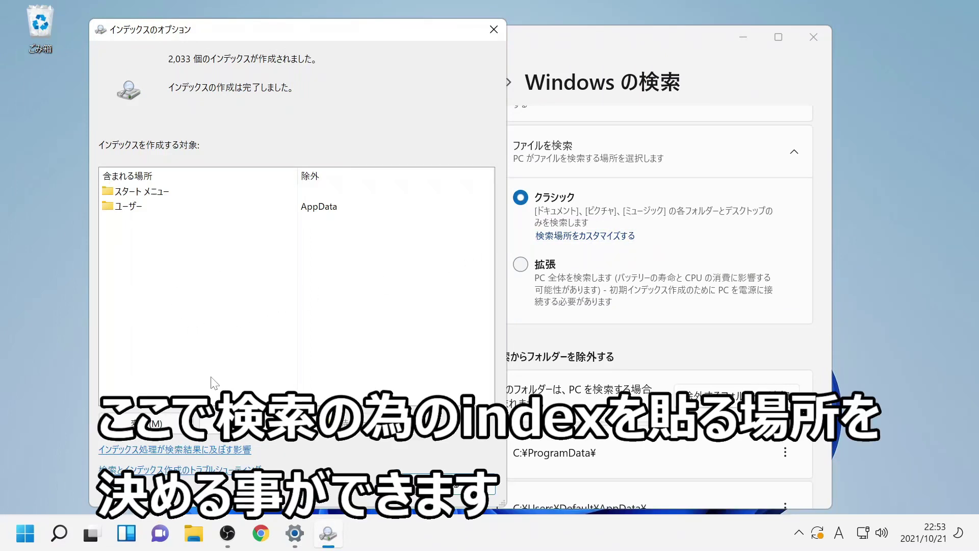
pyautogui.click(175, 428)
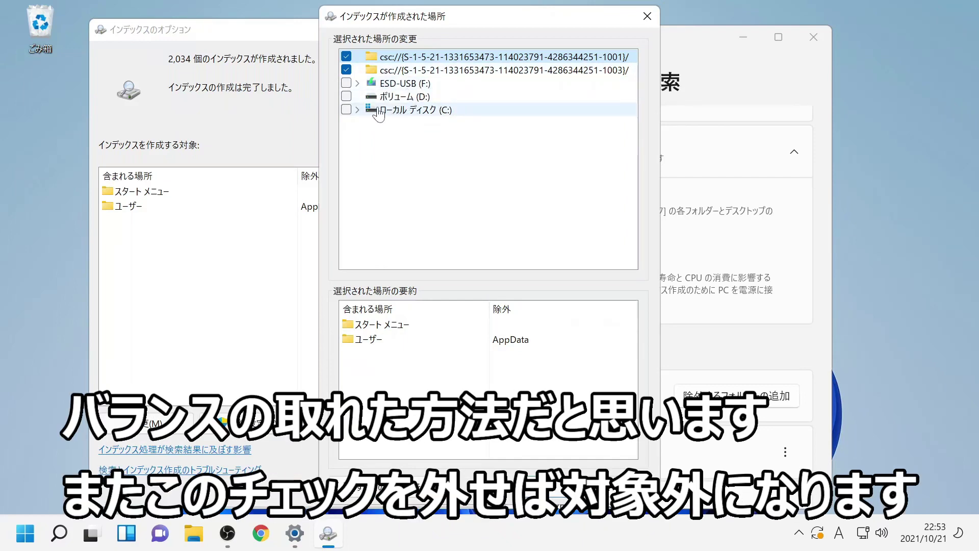
pyautogui.click(358, 110)
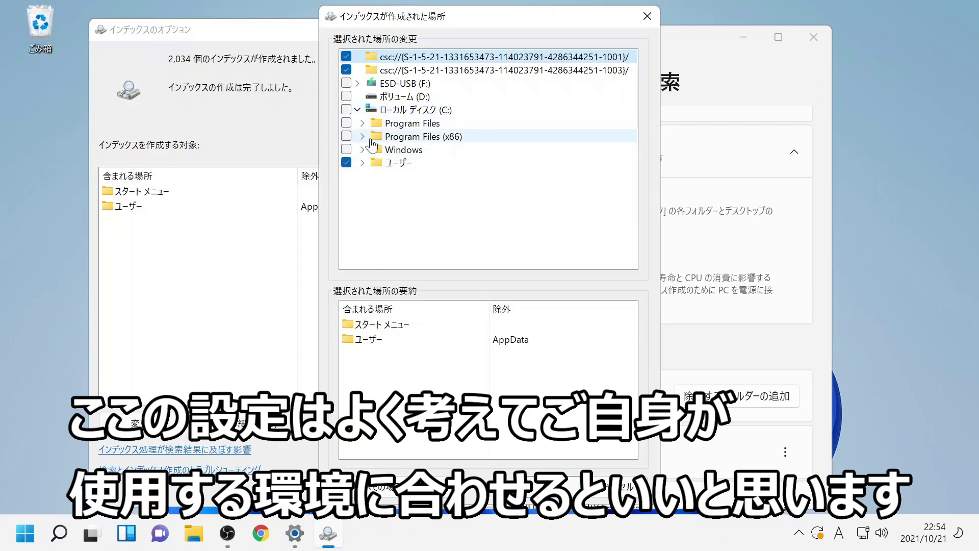
pyautogui.click(549, 487)
pyautogui.press('Return')
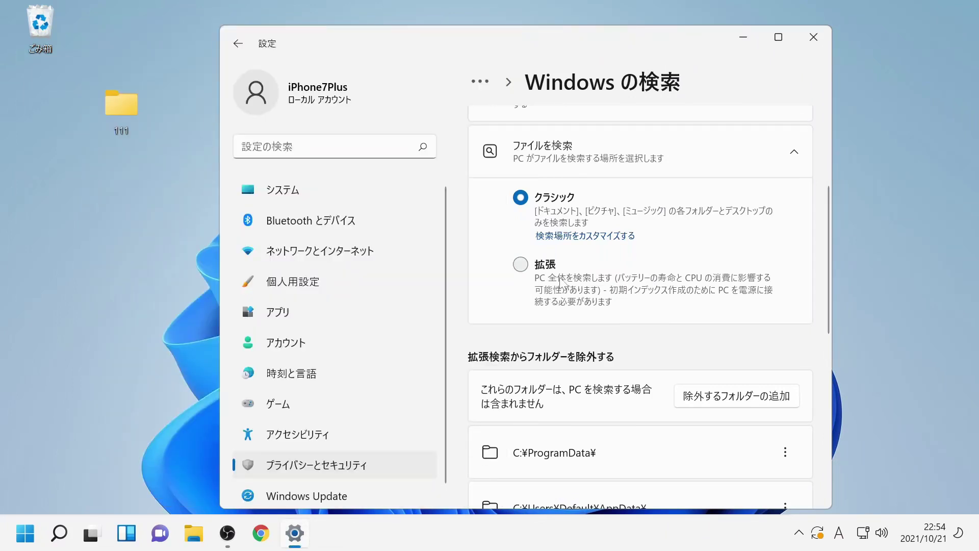
pyautogui.scroll(-4, 595, 298)
pyautogui.click(811, 45)
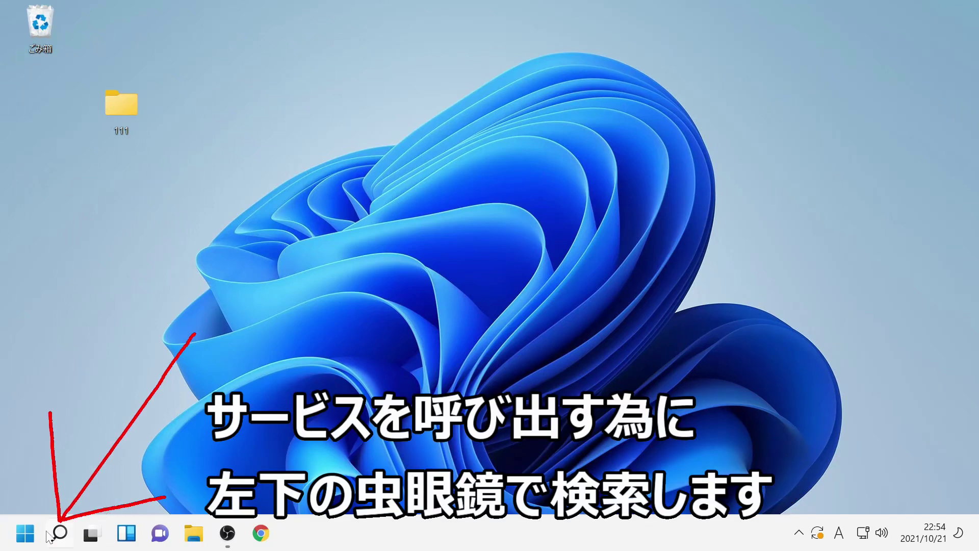
# Search Windows for "services", open the サービス app and maximize its window.
pyautogui.moveTo(55, 536)
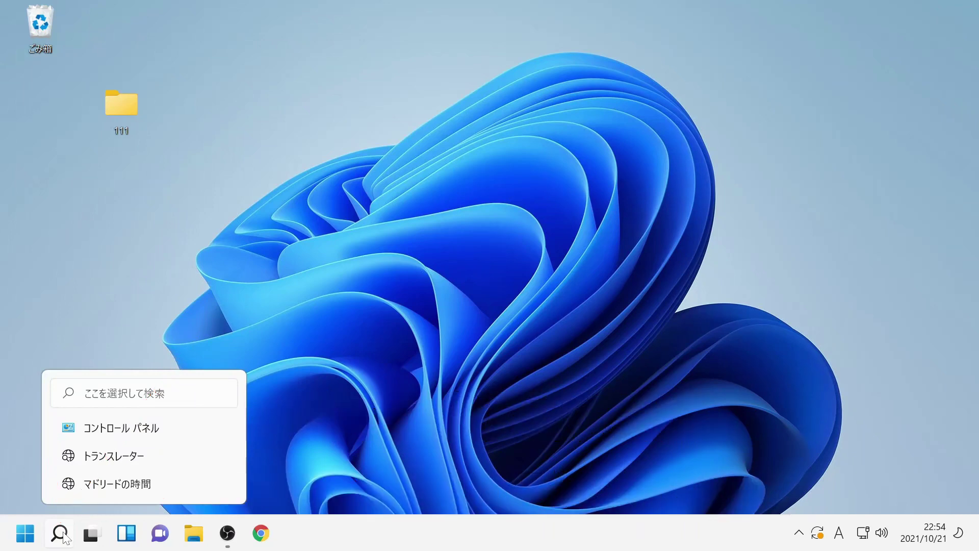
pyautogui.click(64, 536)
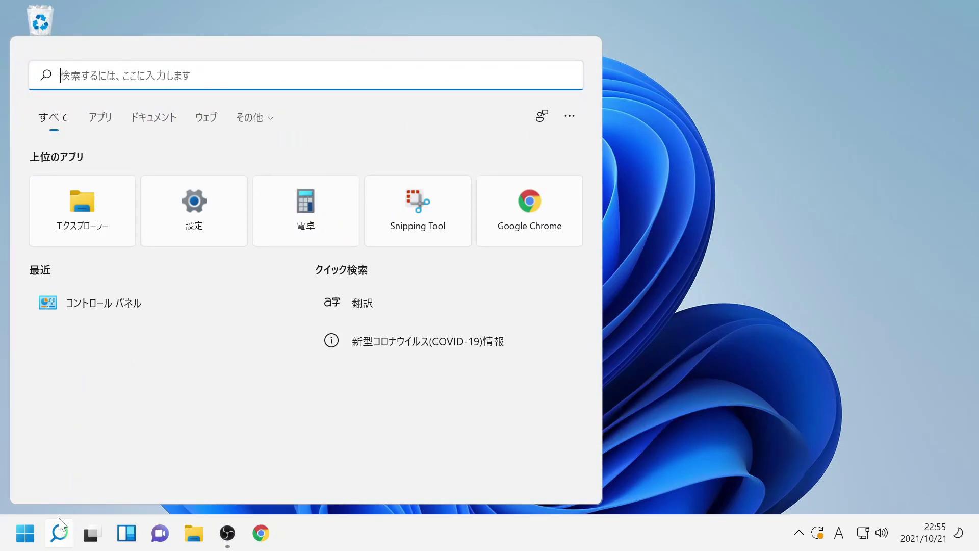
pyautogui.write('services')
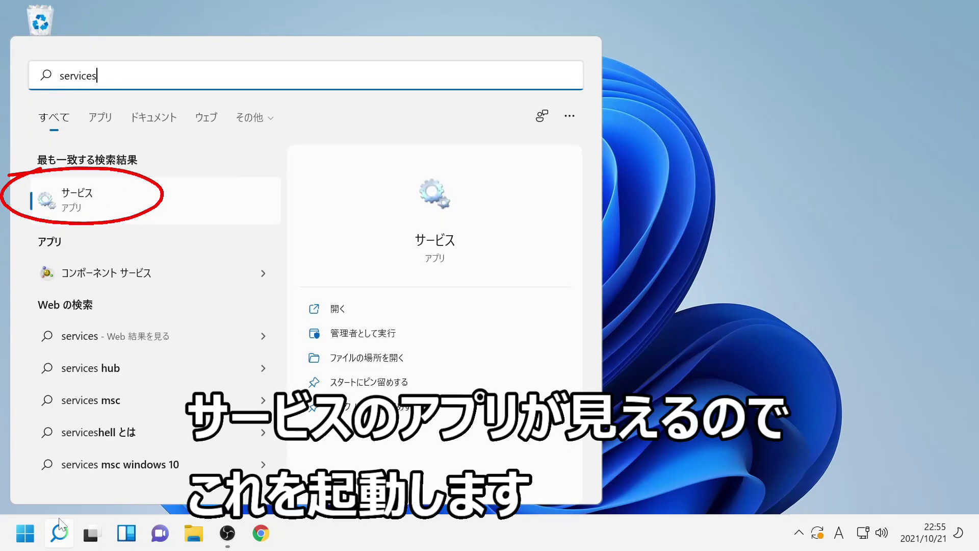
pyautogui.click(98, 210)
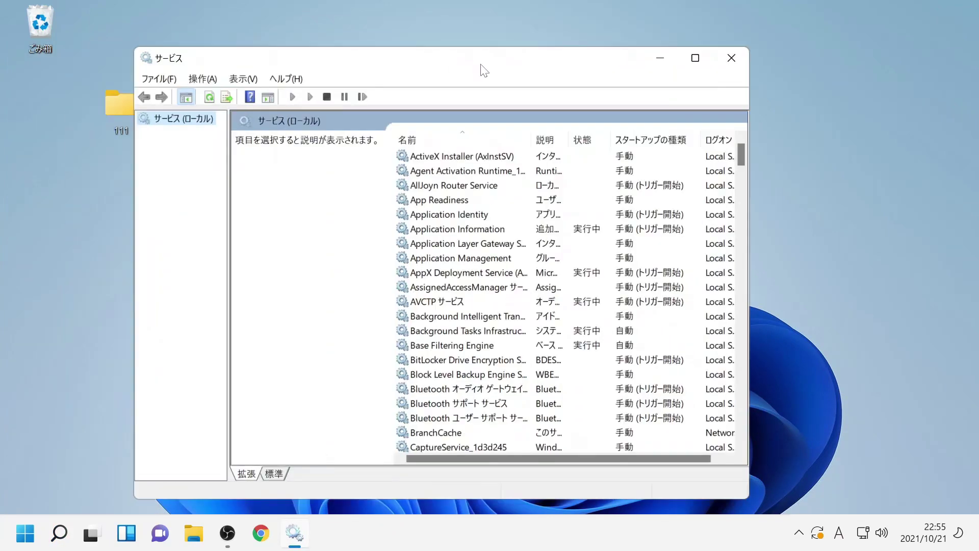
pyautogui.click(691, 56)
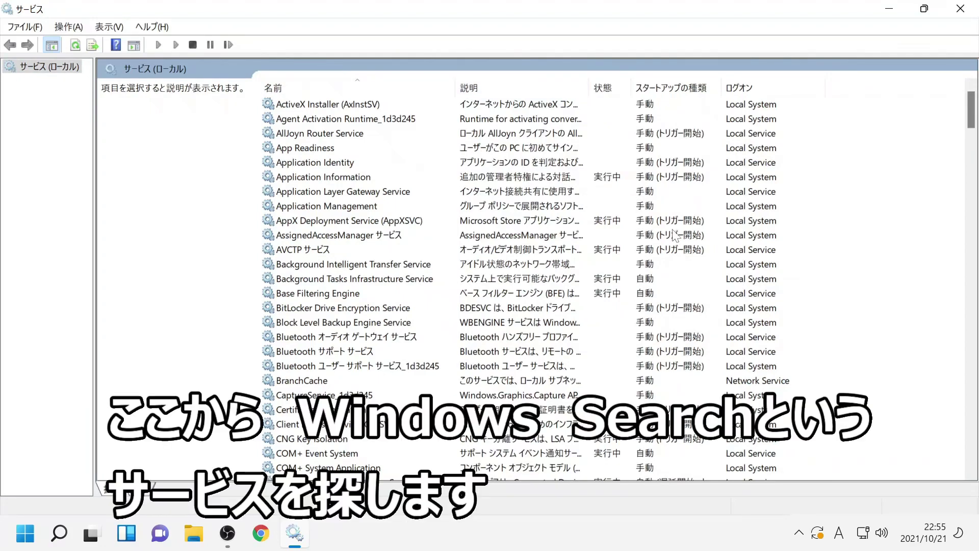
# Find the Windows Search service in the service list and open its properties.
pyautogui.moveTo(971, 117); pyautogui.dragTo(959, 401)
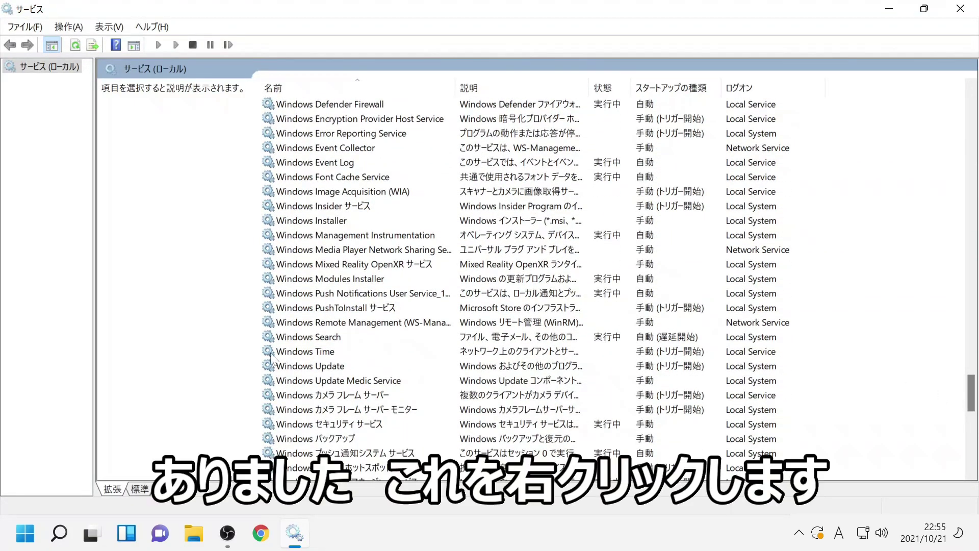
pyautogui.click(338, 340)
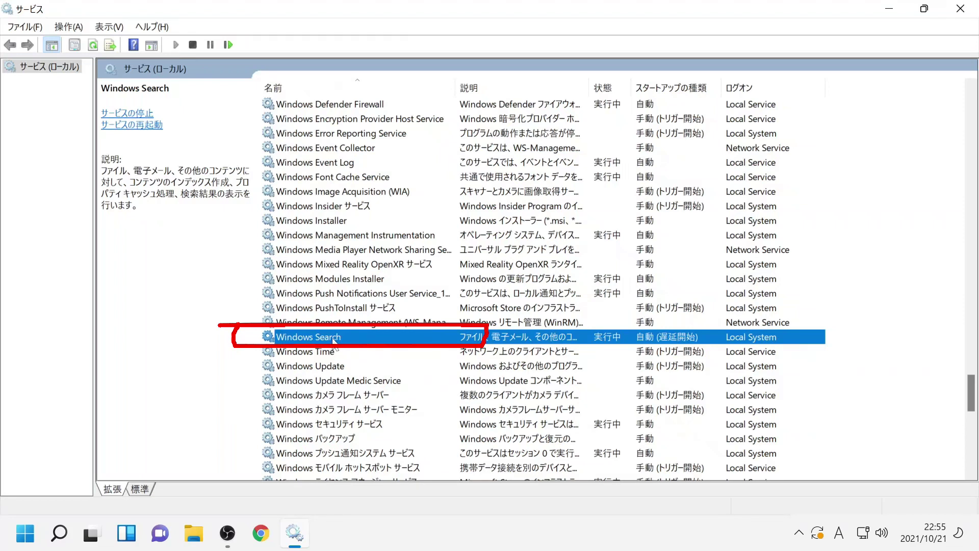
pyautogui.rightClick(335, 341)
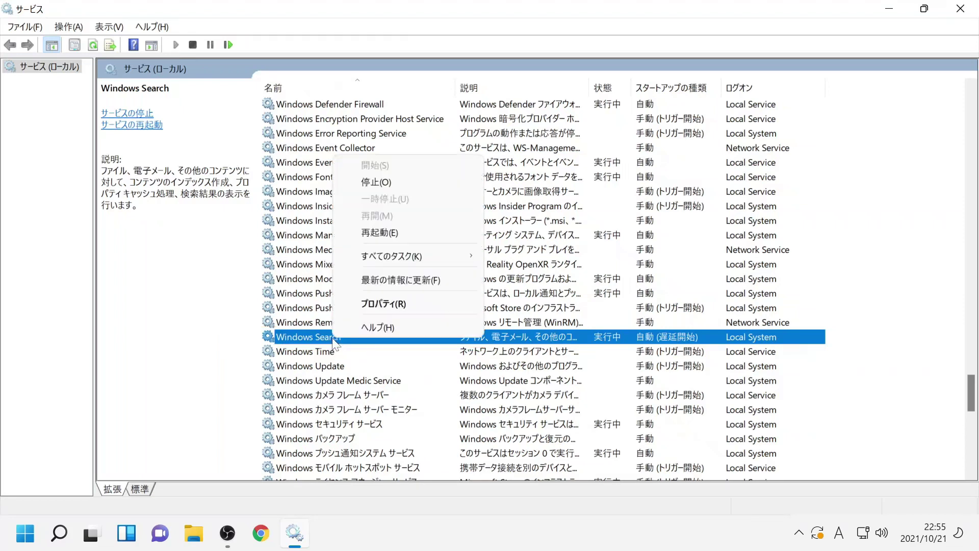
pyautogui.click(372, 305)
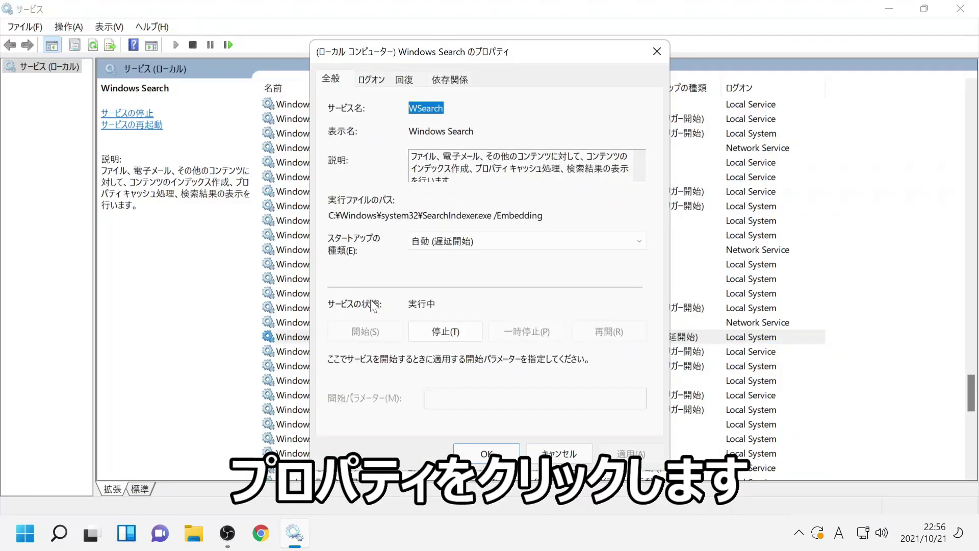
# Set the Windows Search service's startup type to 無効, apply it, stop the service and close its properties.
pyautogui.click(472, 243)
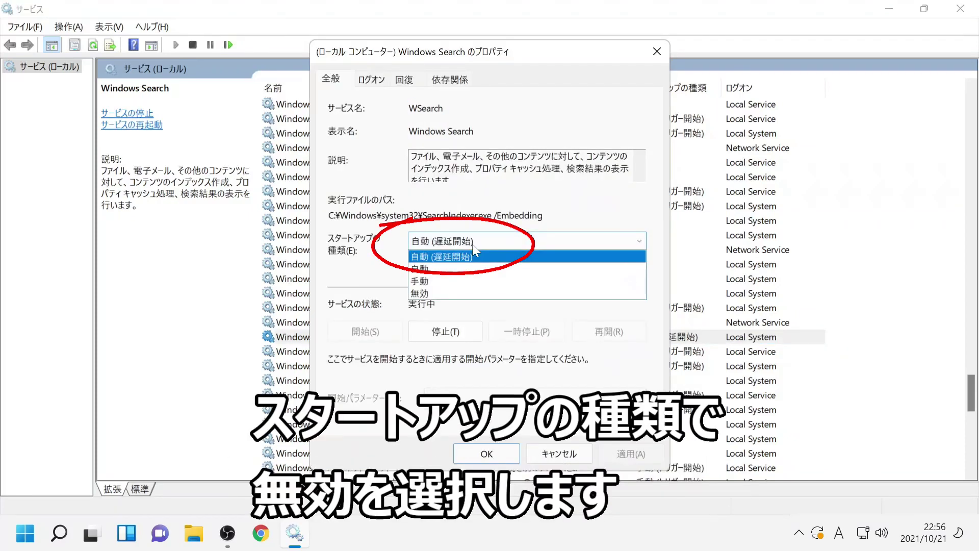
pyautogui.click(472, 293)
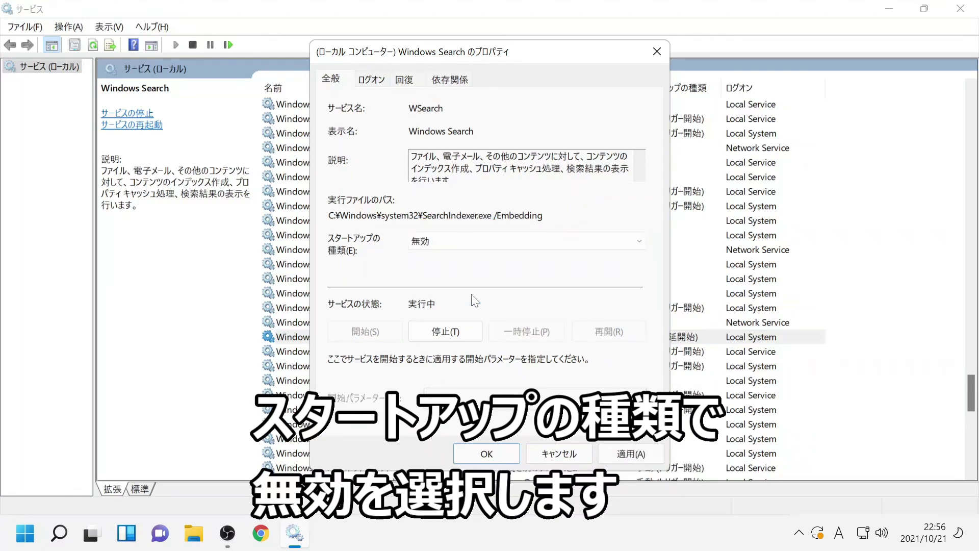
pyautogui.click(619, 455)
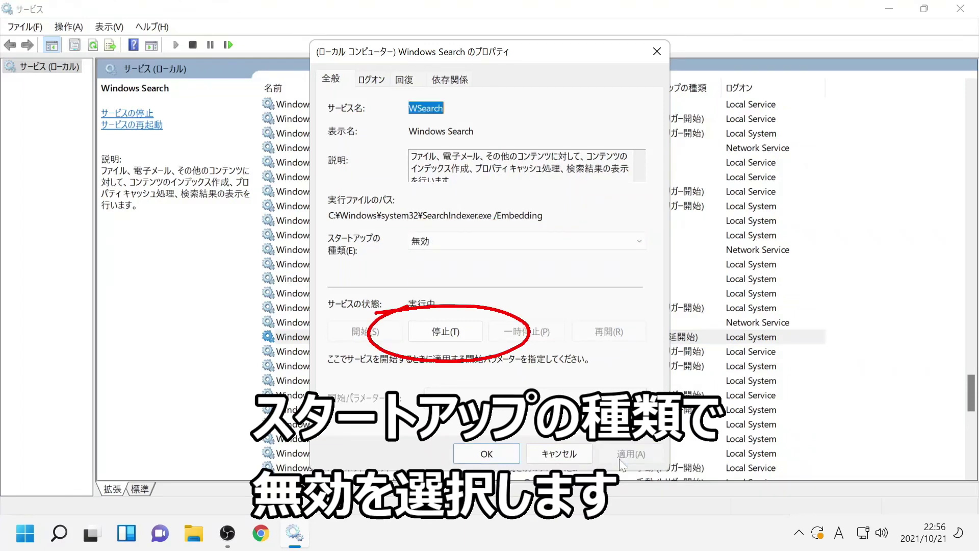
pyautogui.click(465, 331)
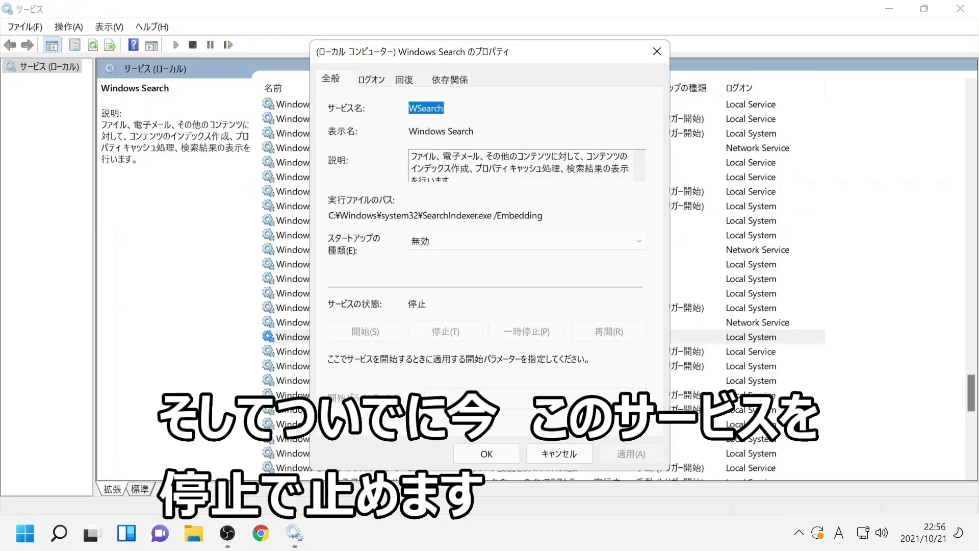
pyautogui.click(496, 456)
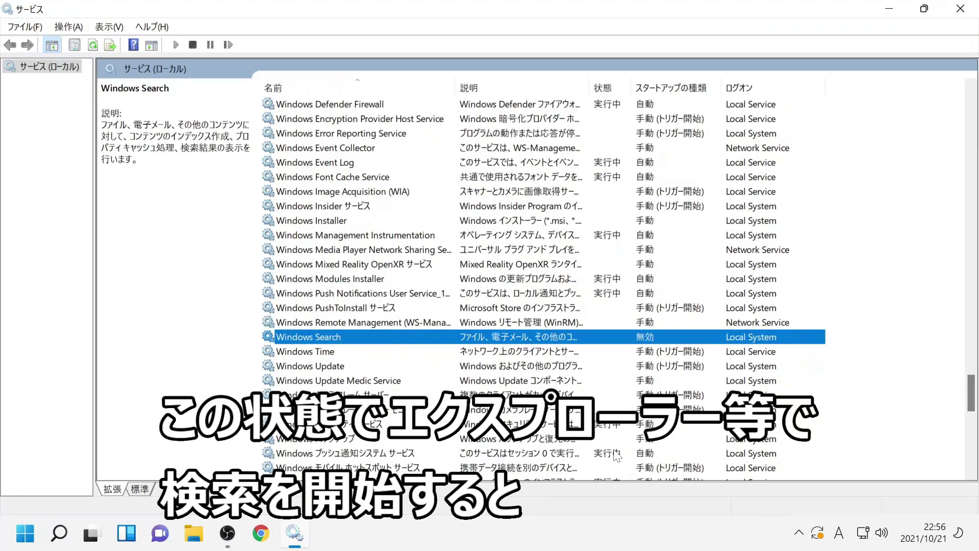
# Sort the services by スタートアップの種類, look through the automatic ones, and close the サービス window.
pyautogui.moveTo(971, 408); pyautogui.dragTo(975, 105)
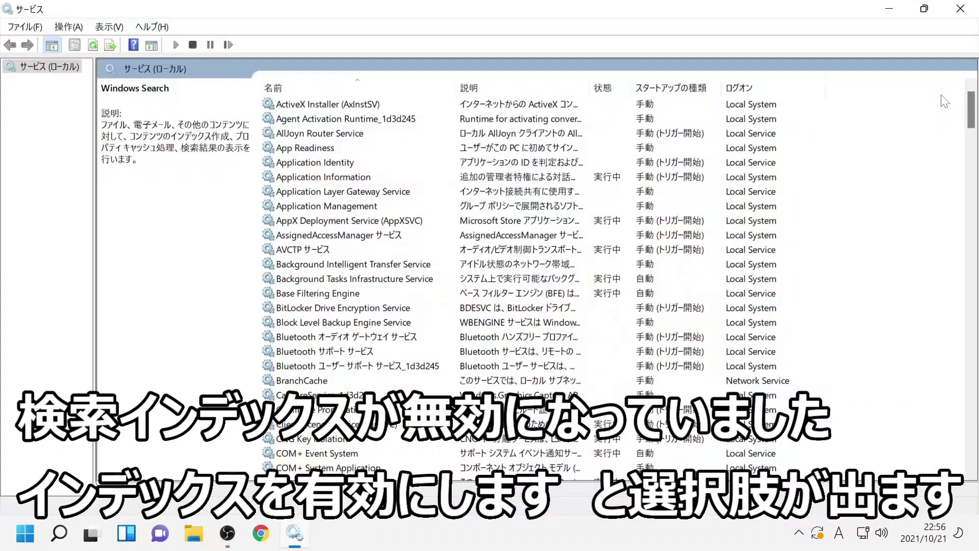
pyautogui.click(675, 85)
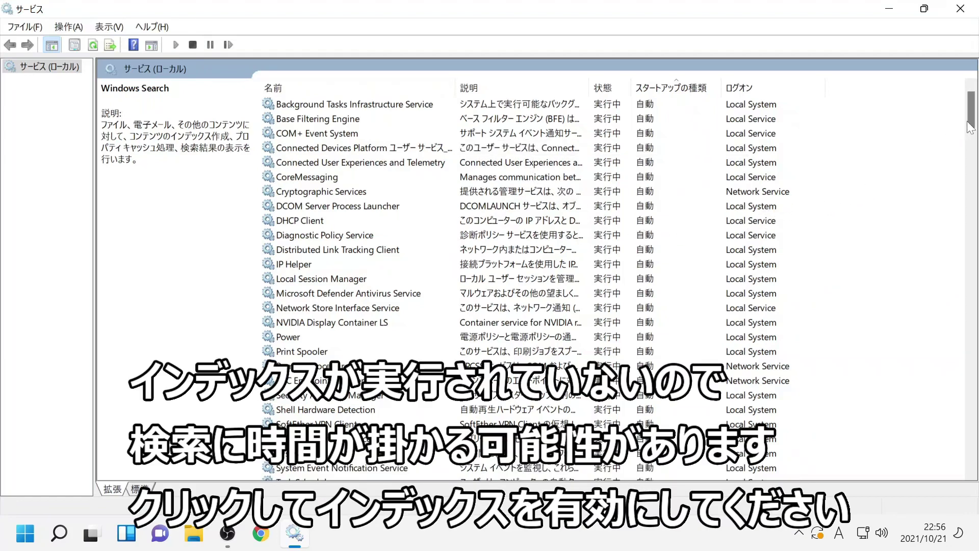
pyautogui.moveTo(976, 119); pyautogui.dragTo(974, 182)
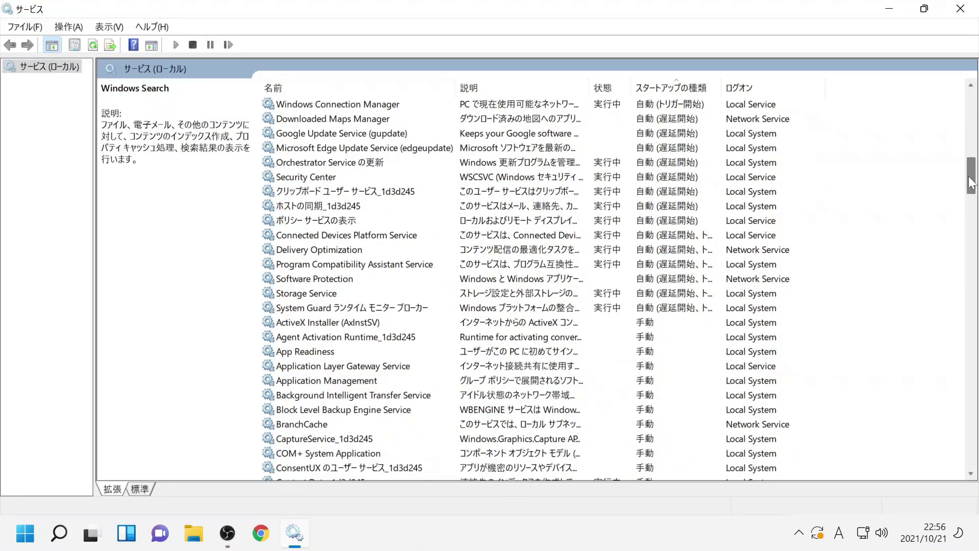
pyautogui.click(959, 18)
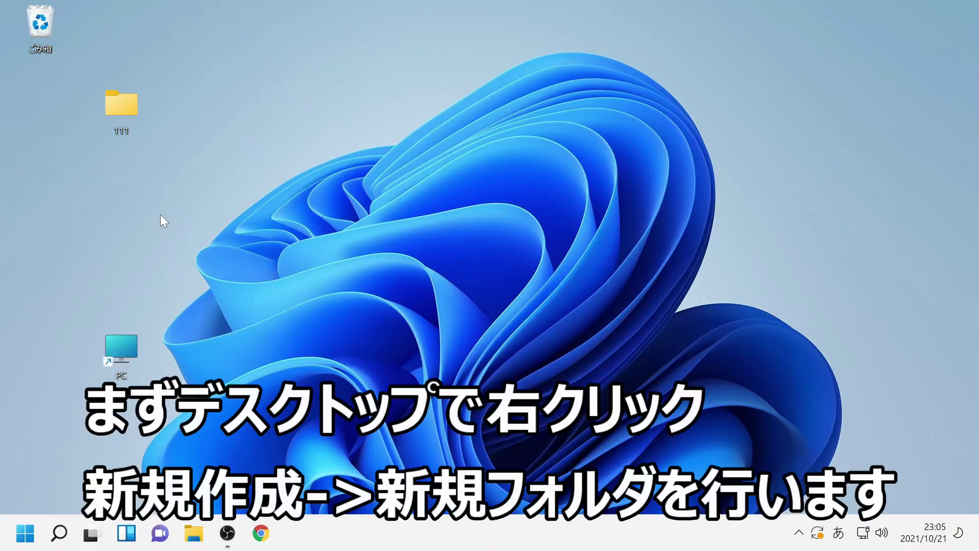
# Create a new text document on the desktop named godmode.txt and open it in メモ帳.
pyautogui.rightClick(161, 215)
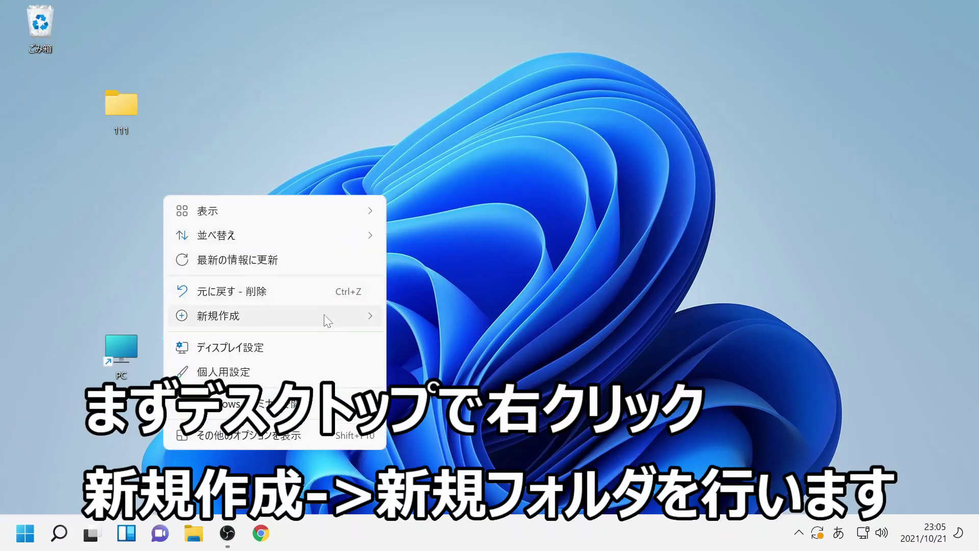
pyautogui.moveTo(328, 318)
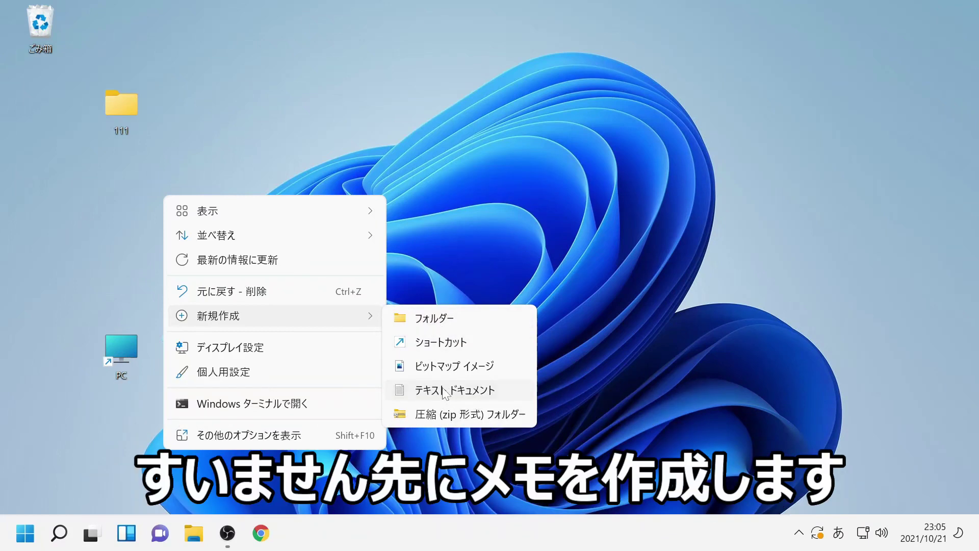
pyautogui.click(444, 391)
pyautogui.write('god')
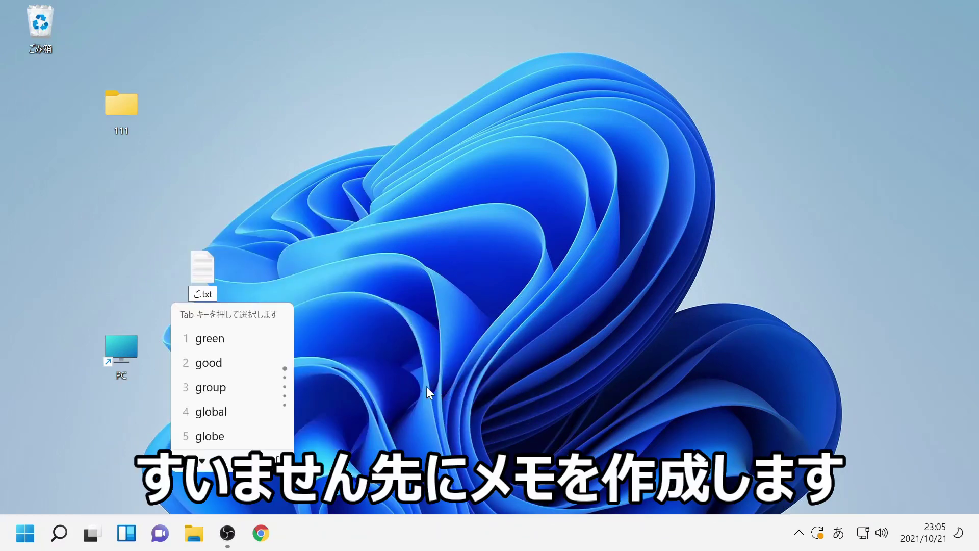
pyautogui.write('mode')
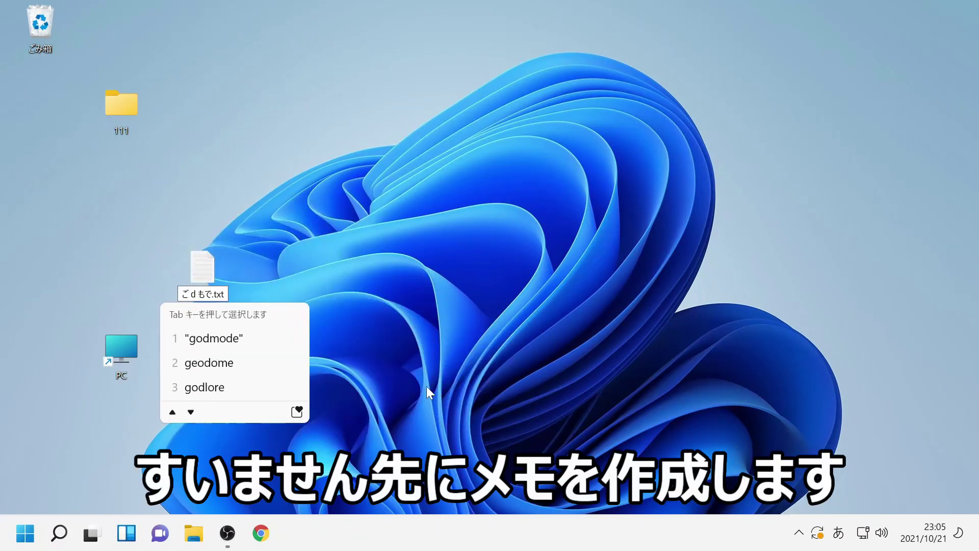
pyautogui.press('Return')
pyautogui.press('Return')
pyautogui.press('Return')
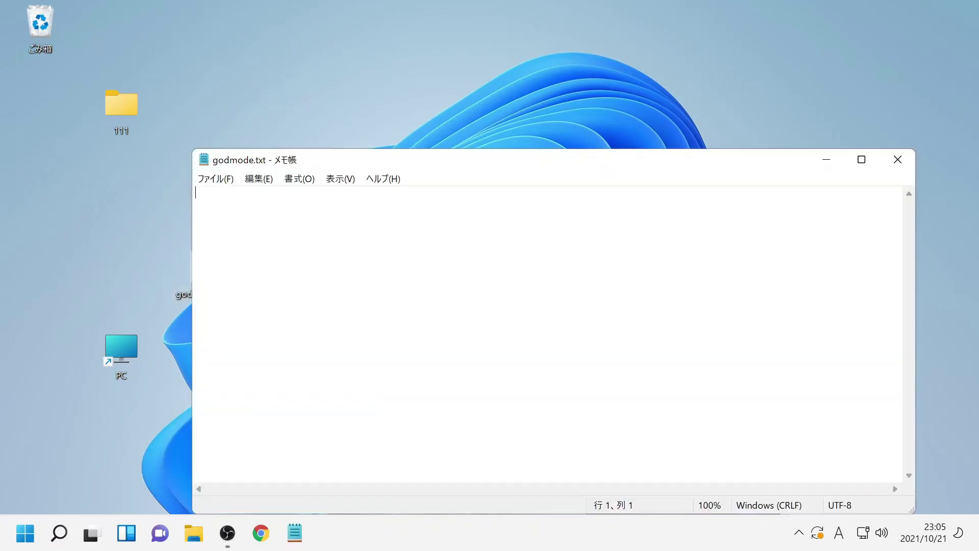
# Enter the class ID .{ED7BA470-8E54-465E-825C-99712043E01C} in godmode.txt, then narrow and move its window to uncover the desktop icons.
pyautogui.write('{ED7BA470-8E54-465E-825C-99712043E01C}')
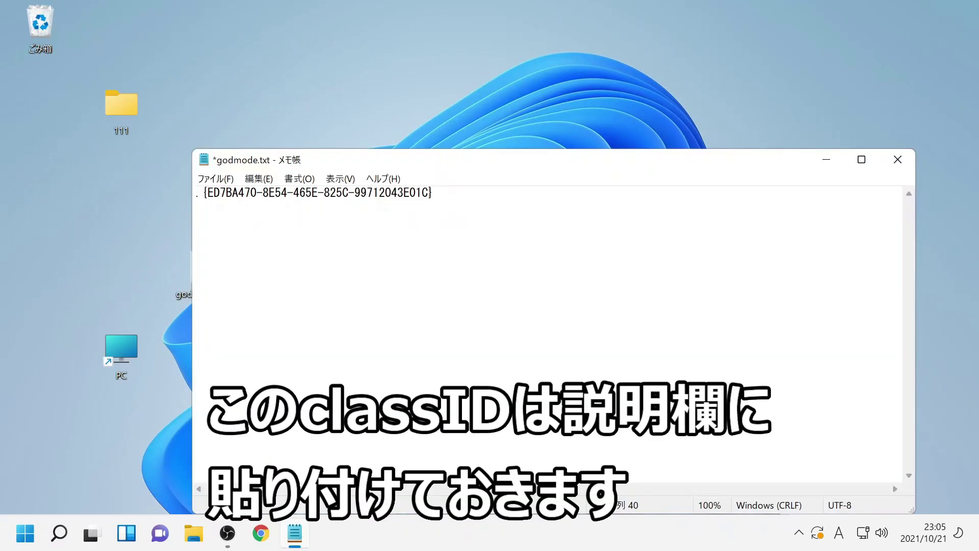
pyautogui.moveTo(917, 343); pyautogui.dragTo(608, 329)
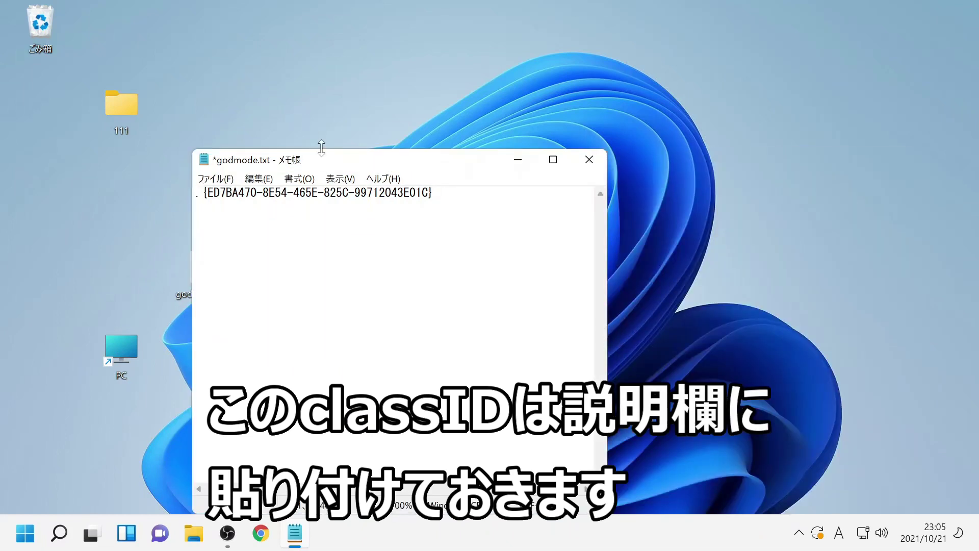
pyautogui.moveTo(323, 153); pyautogui.dragTo(594, 113)
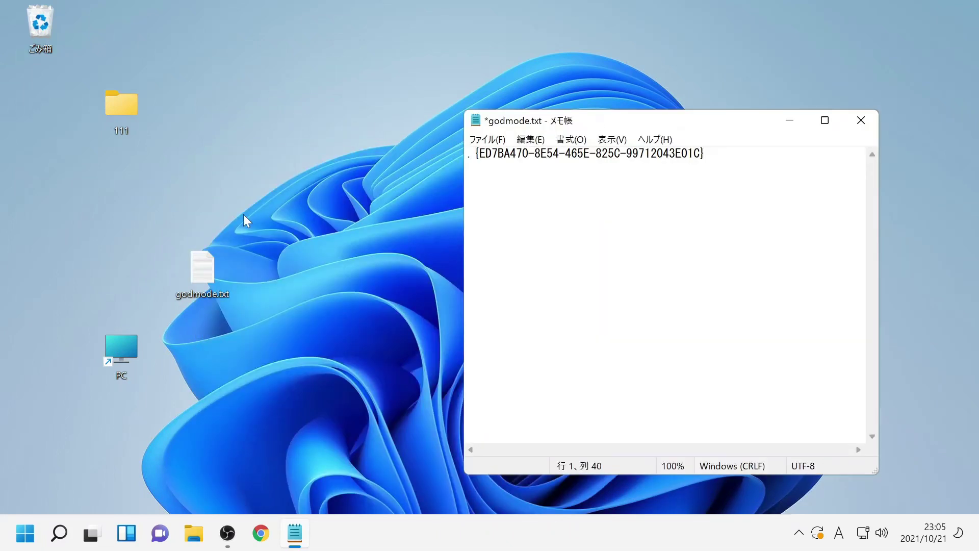
# Create a new folder on the desktop and rename it with the class ID copied from godmode.txt.
pyautogui.rightClick(207, 127)
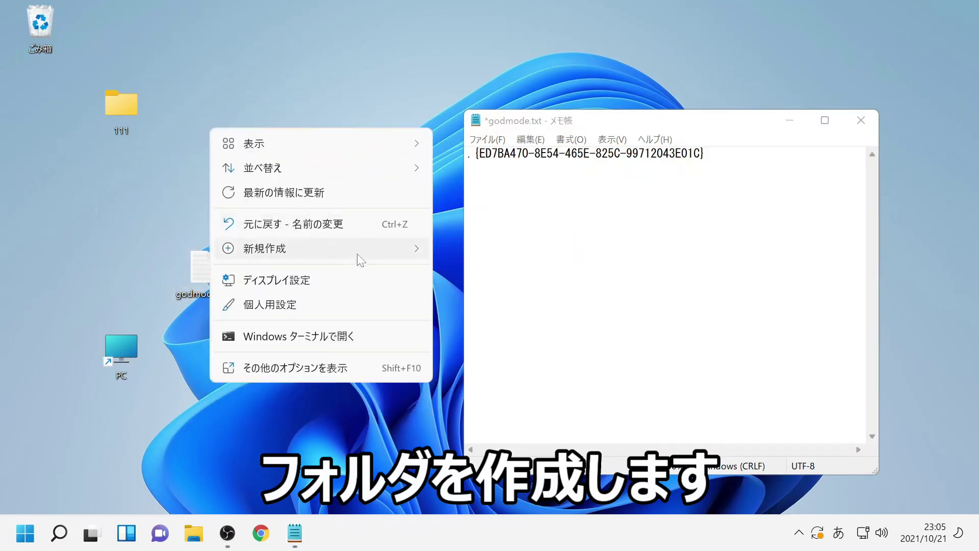
pyautogui.moveTo(361, 260)
pyautogui.click(462, 253)
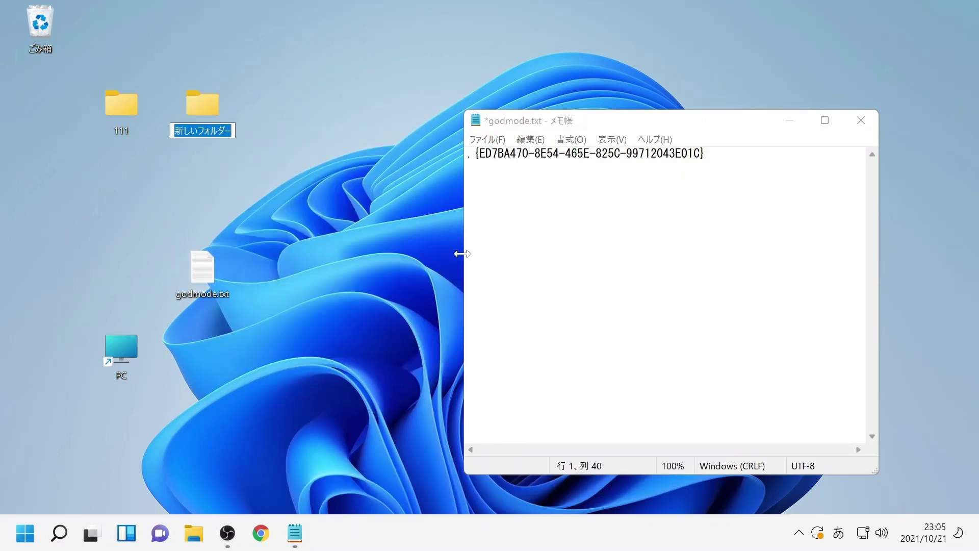
pyautogui.moveTo(705, 153); pyautogui.dragTo(429, 153)
pyautogui.hotkey('ctrl', 'c')
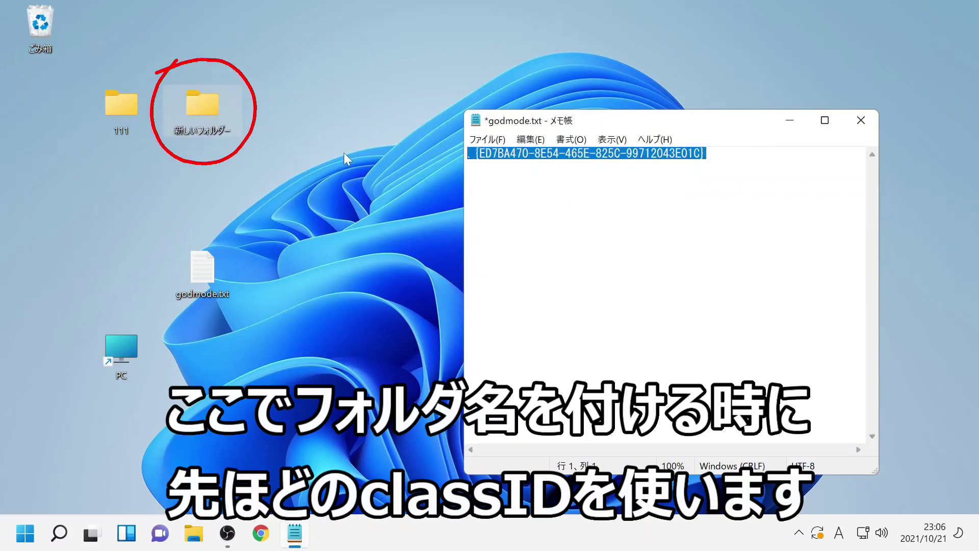
pyautogui.click(199, 131)
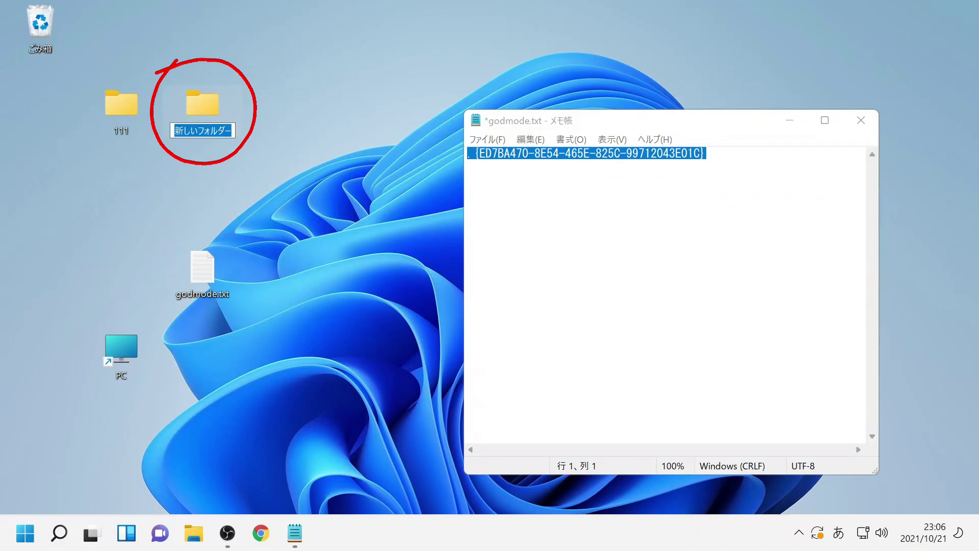
pyautogui.hotkey('ctrl', 'v')
pyautogui.press('Return')
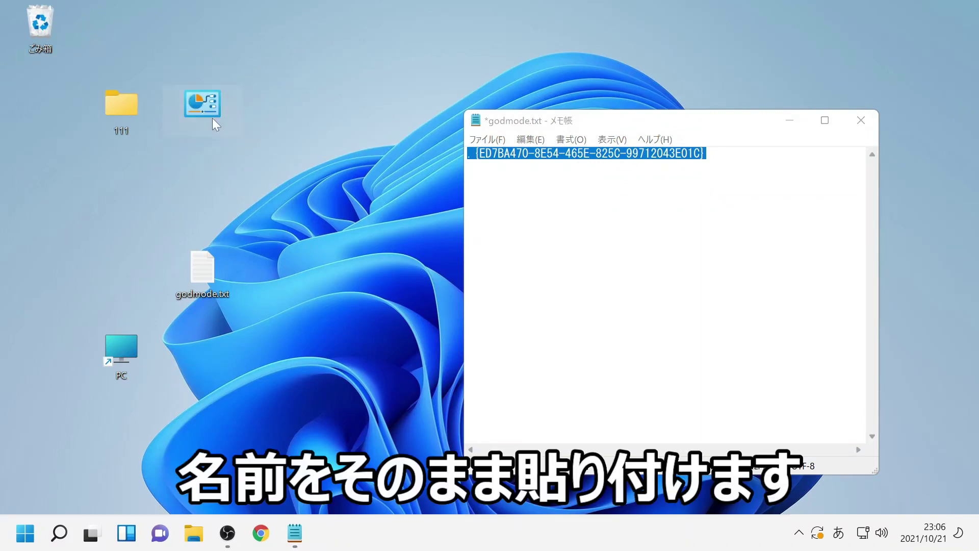
# Open the renamed godmode folder and look through its settings grouped by category.
pyautogui.doubleClick(212, 118)
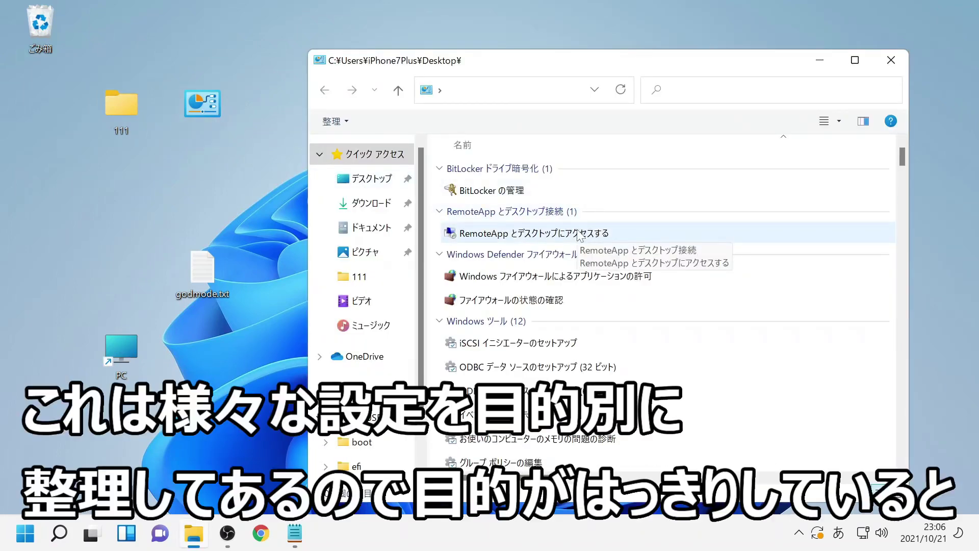
pyautogui.scroll(-4, 579, 236)
pyautogui.scroll(-4, 580, 235)
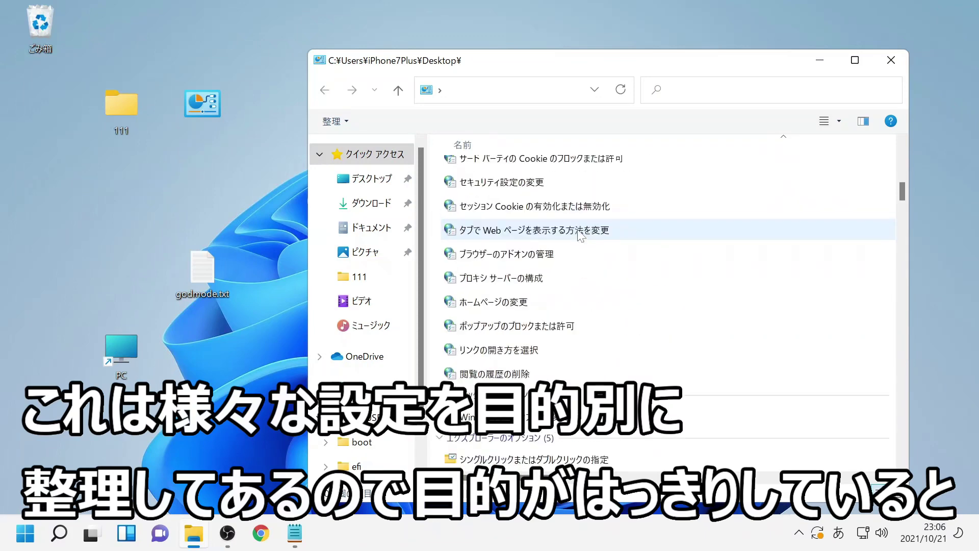
pyautogui.scroll(-4, 580, 235)
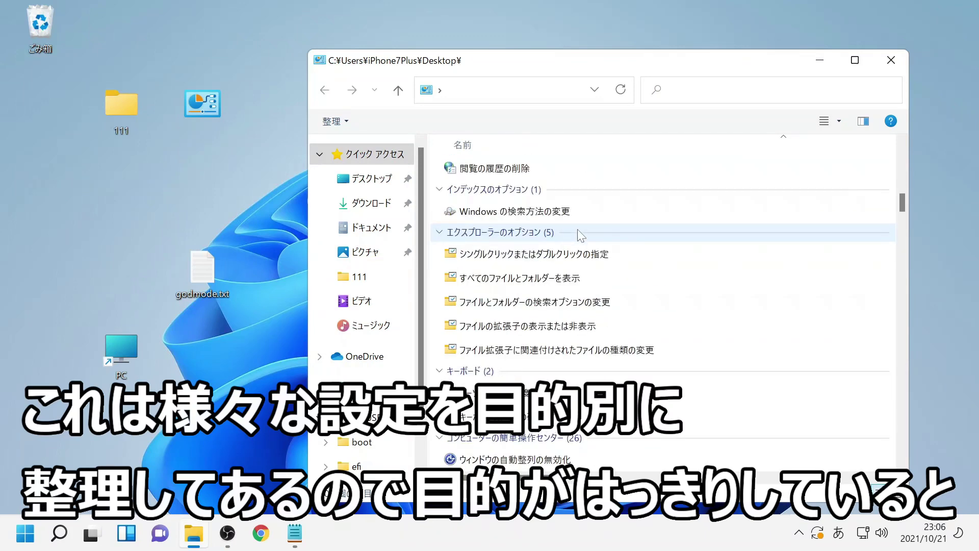
pyautogui.scroll(-4, 580, 234)
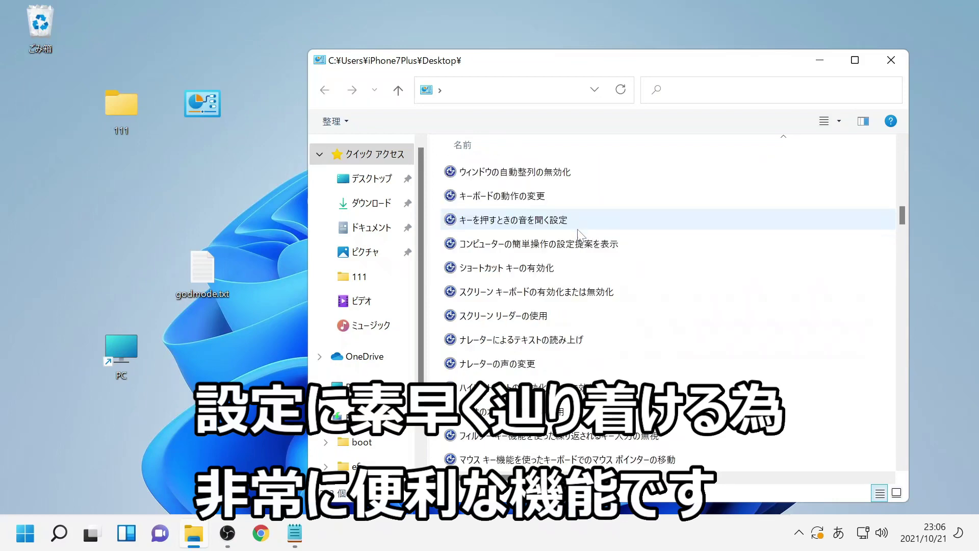
pyautogui.scroll(-10, 580, 236)
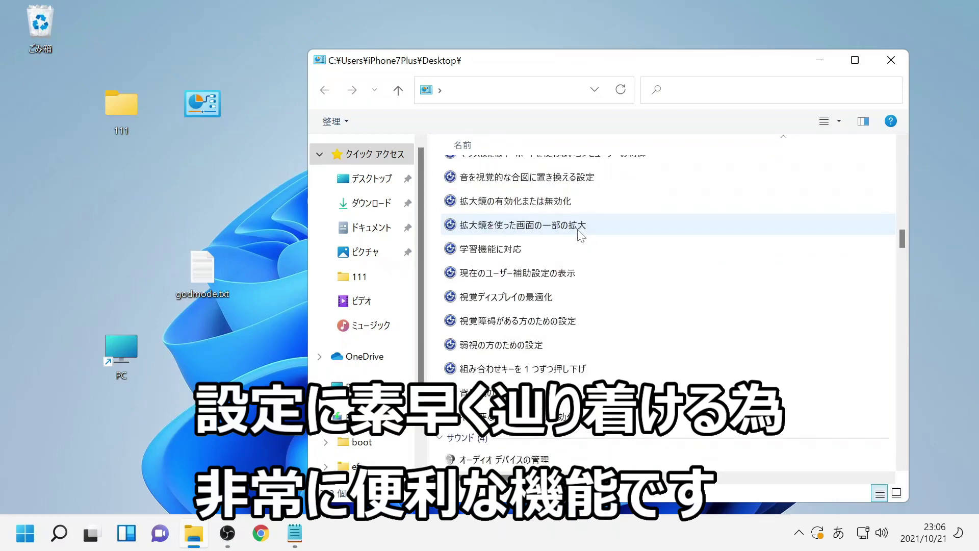
pyautogui.scroll(-5, 580, 236)
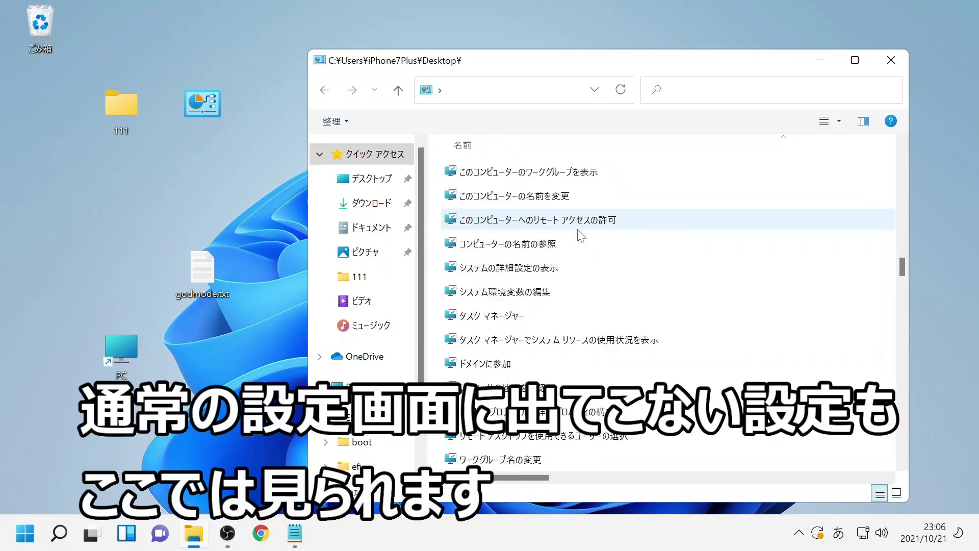
pyautogui.scroll(-4, 581, 235)
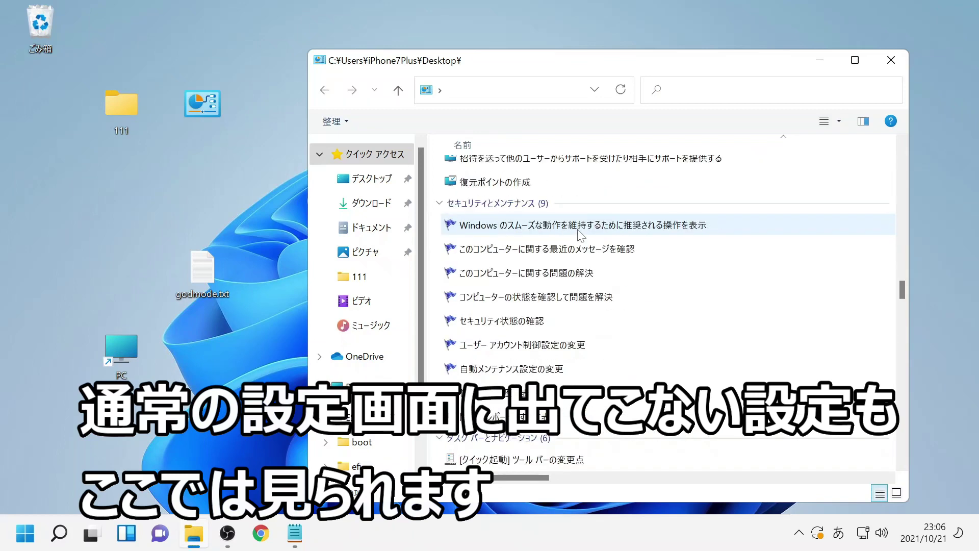
pyautogui.scroll(-5, 581, 235)
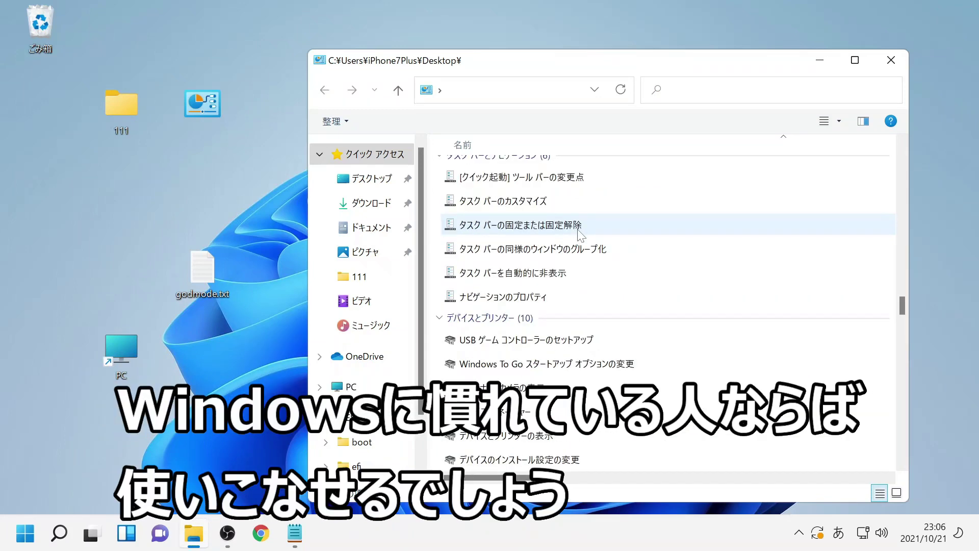
pyautogui.scroll(-3, 580, 235)
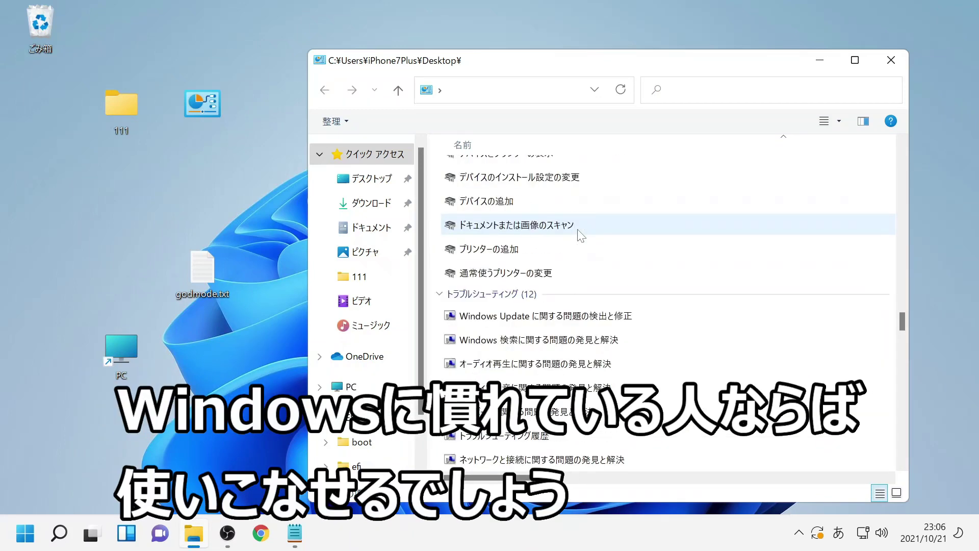
pyautogui.scroll(-4, 581, 235)
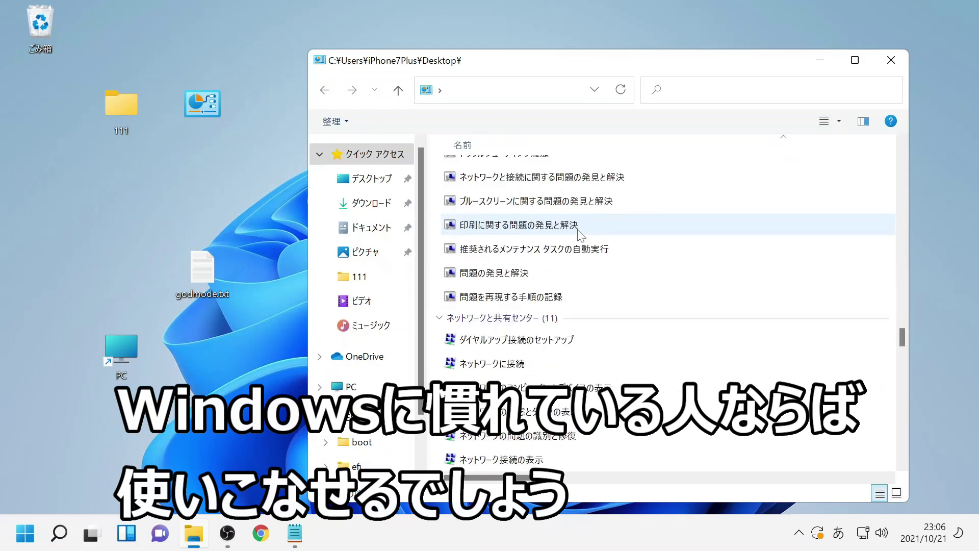
pyautogui.scroll(-10, 578, 233)
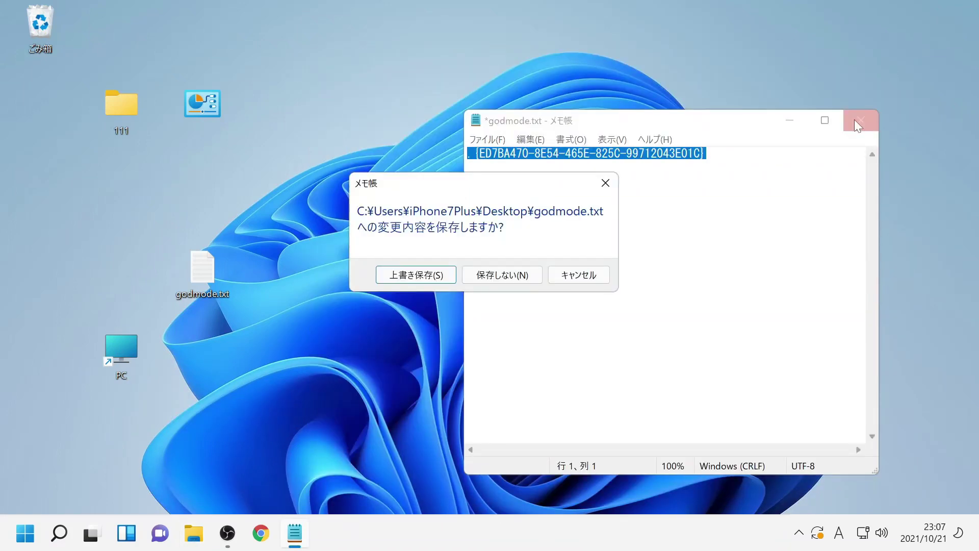
# Save the changes to godmode.txt on closing and move the file into the 111 folder.
pyautogui.click(392, 274)
pyautogui.moveTo(209, 272); pyautogui.dragTo(133, 111)
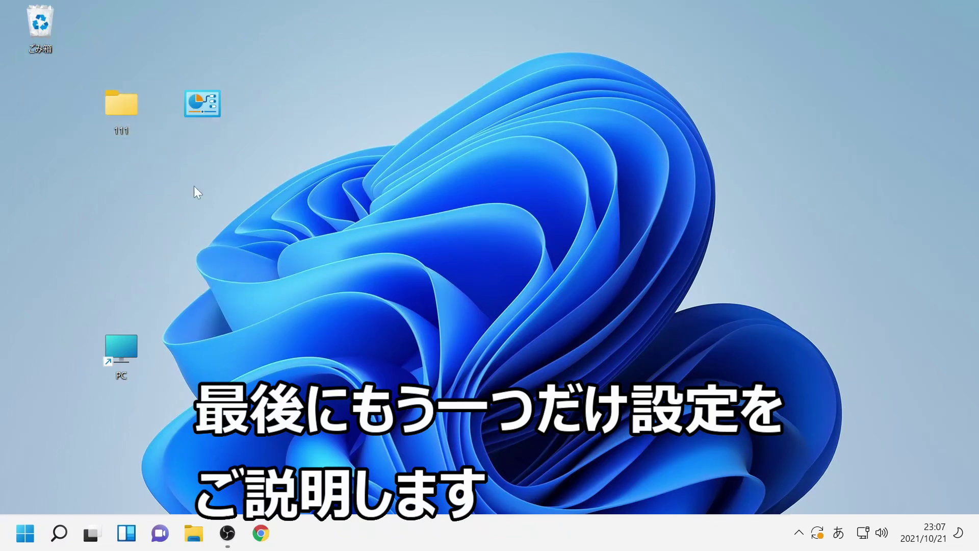
# Arrange the desktop icons in one column with PC first, ごみ箱 below it and the godmode folder beneath that.
pyautogui.moveTo(124, 344); pyautogui.dragTo(106, 124)
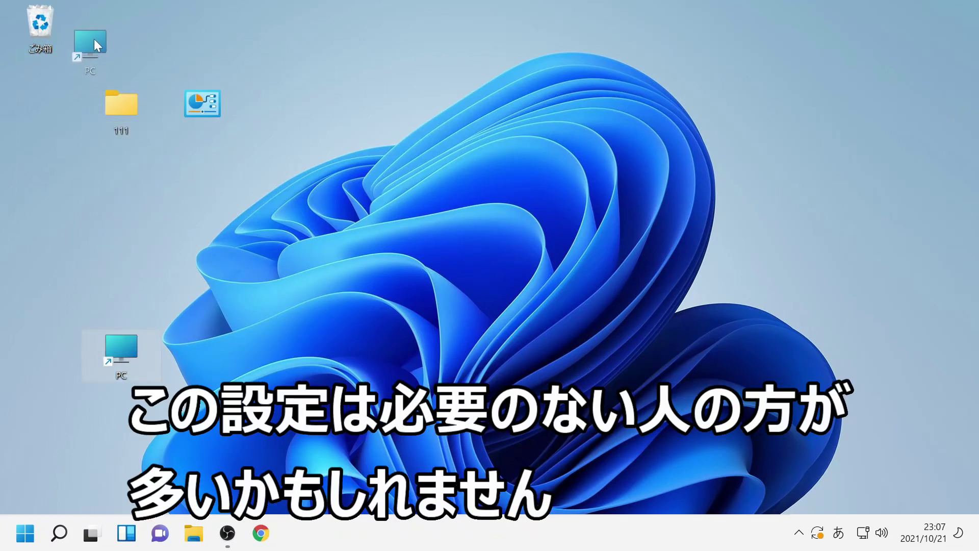
pyautogui.moveTo(94, 39); pyautogui.dragTo(97, 34)
pyautogui.moveTo(26, 33); pyautogui.dragTo(37, 110)
pyautogui.moveTo(118, 18); pyautogui.dragTo(48, 12)
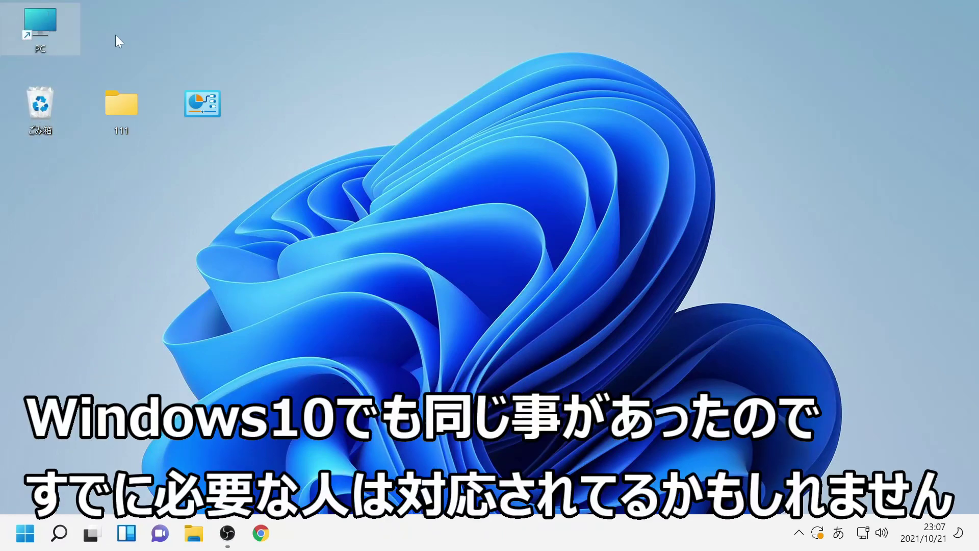
pyautogui.moveTo(191, 88); pyautogui.dragTo(178, 153)
pyautogui.moveTo(14, 197); pyautogui.dragTo(25, 195)
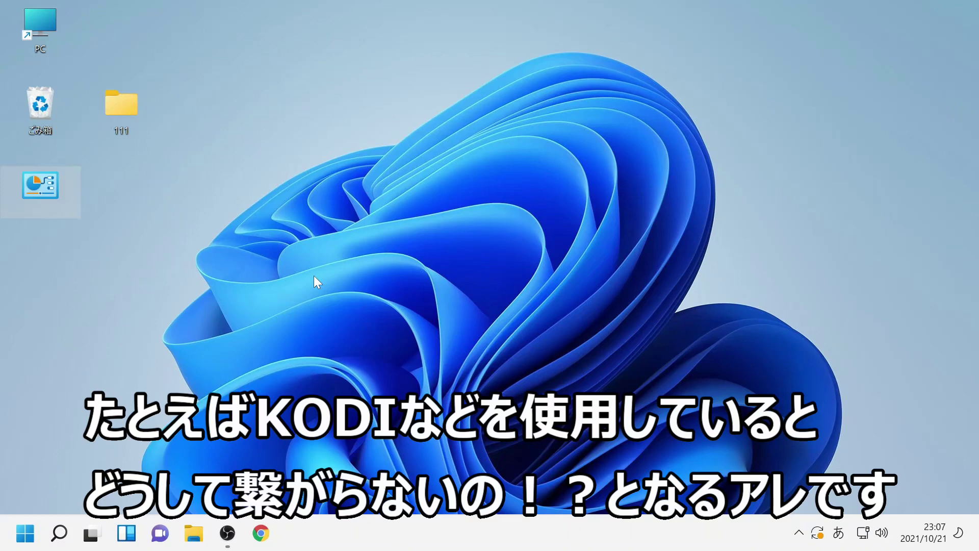
# Open the オプション機能 page of the アプリ settings and launch Windows のその他の機能.
pyautogui.press('super+i')
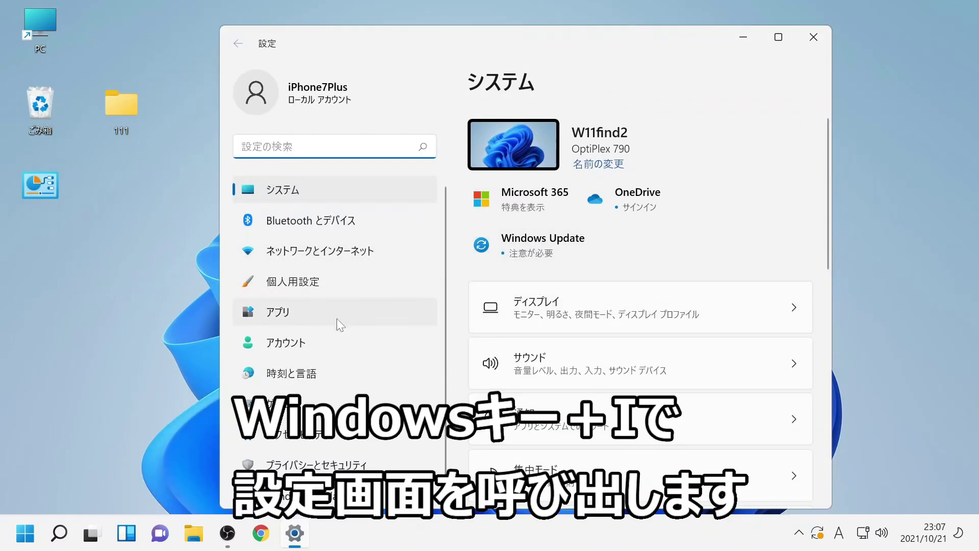
pyautogui.click(336, 318)
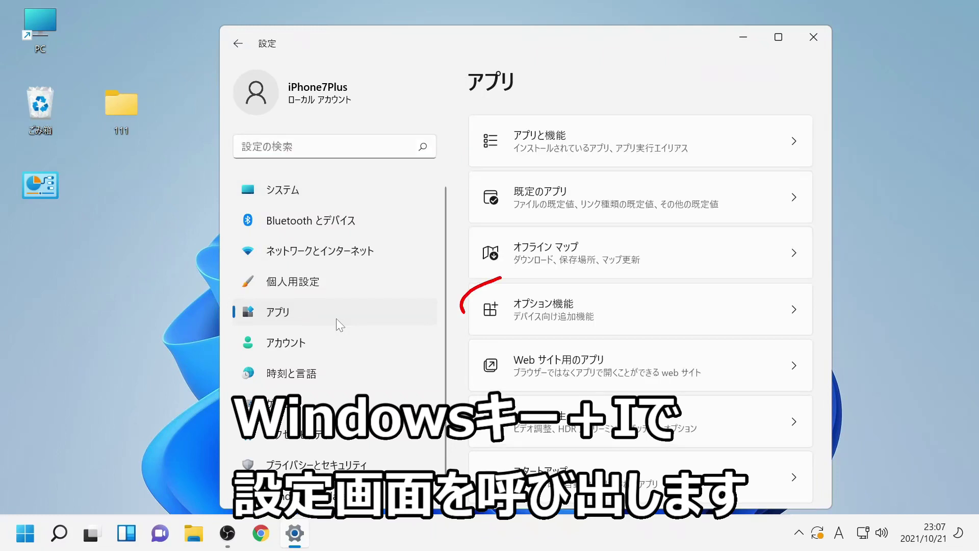
pyautogui.click(622, 320)
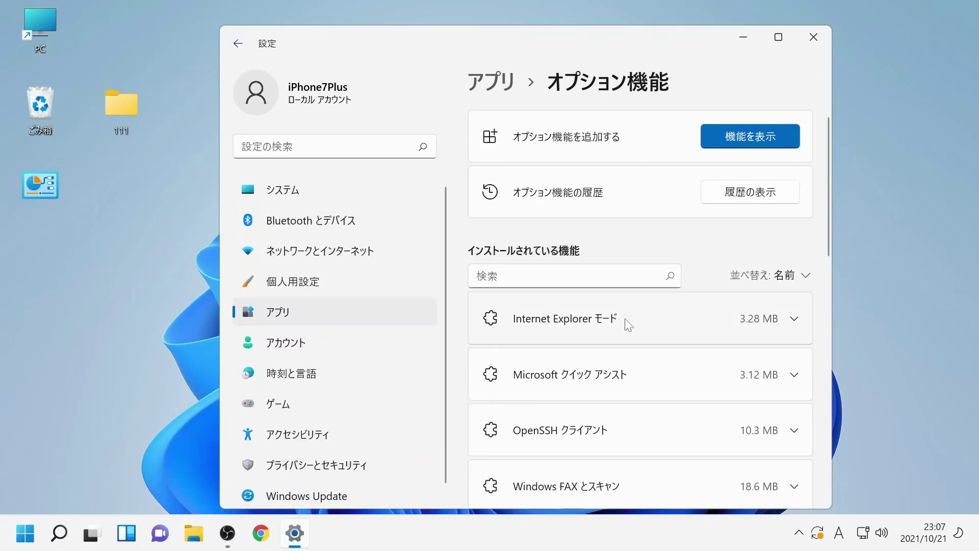
pyautogui.scroll(-5, 625, 318)
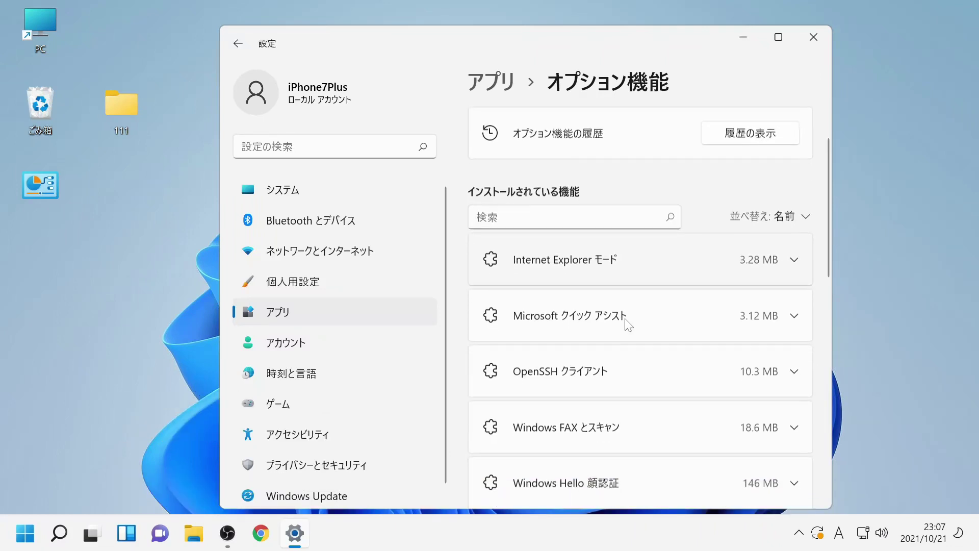
pyautogui.scroll(-6, 625, 319)
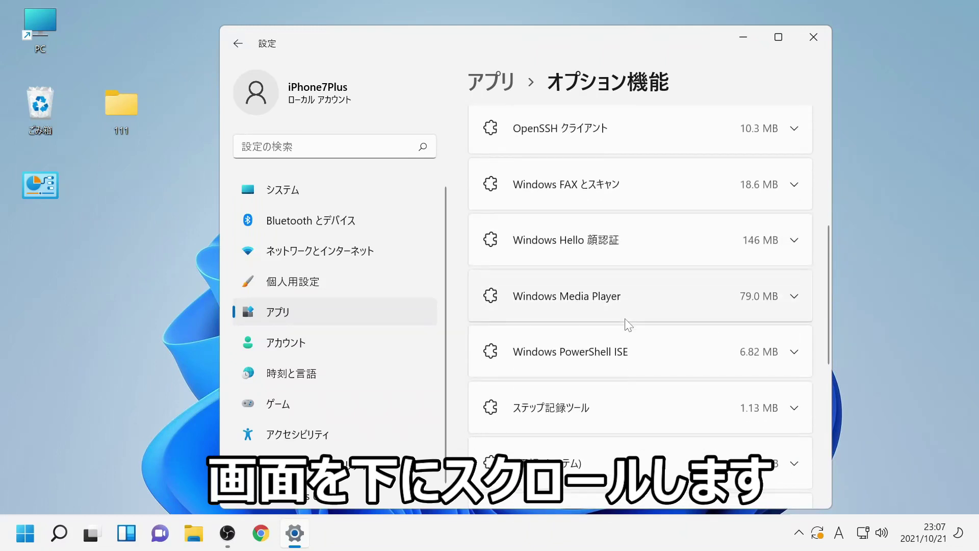
pyautogui.scroll(-3, 625, 319)
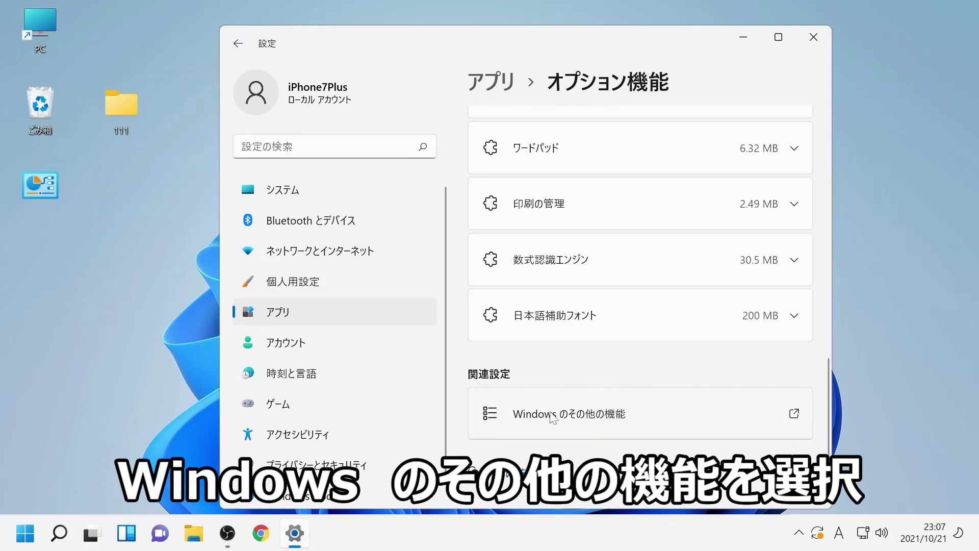
pyautogui.click(591, 419)
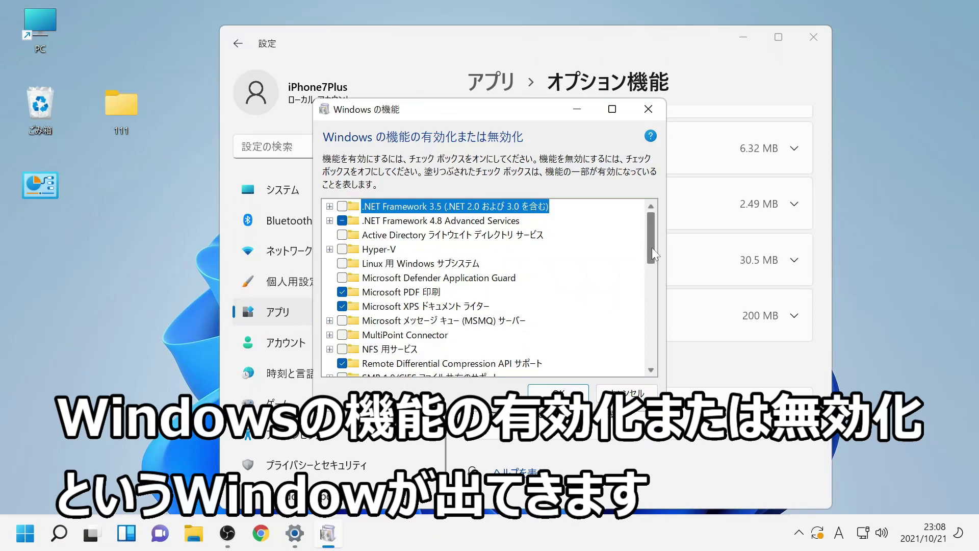
# Expand SMB 1.0/CIFS ファイル共有のサポート in the Windows features list and enable it with all its subfeatures.
pyautogui.moveTo(656, 250); pyautogui.dragTo(655, 282)
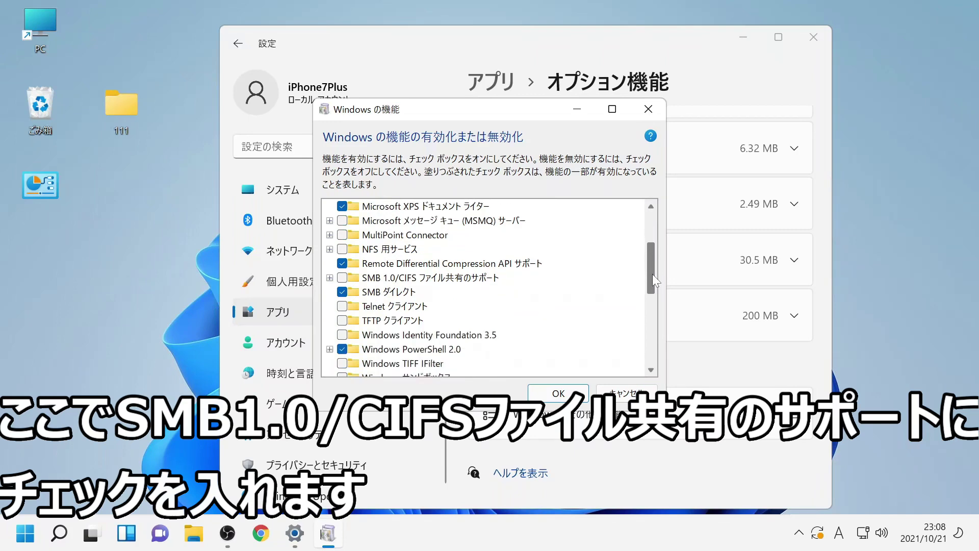
pyautogui.click(329, 277)
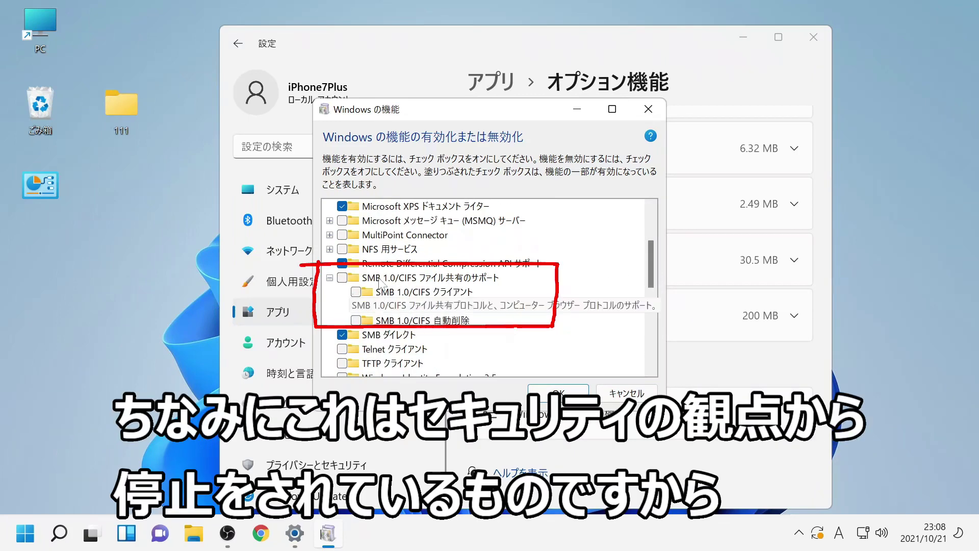
pyautogui.click(342, 278)
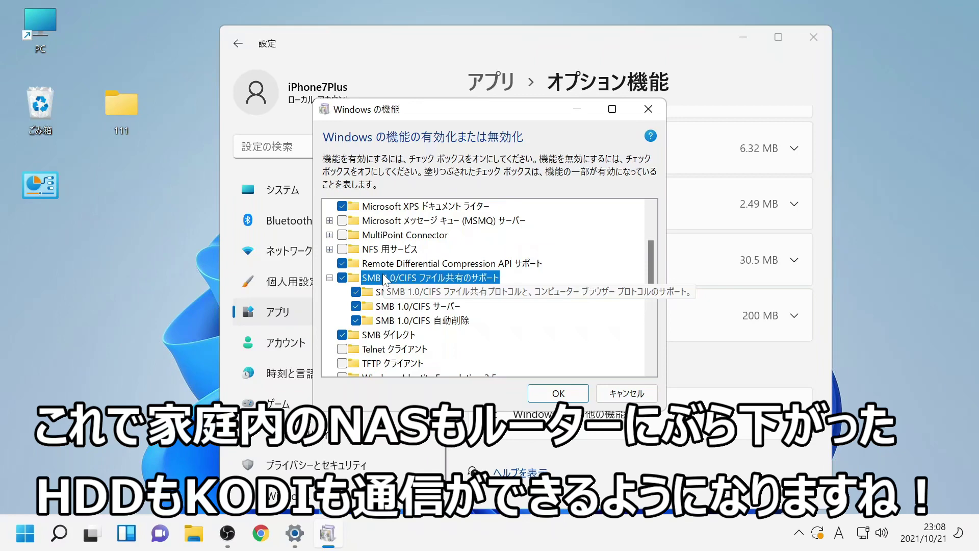
pyautogui.scroll(-1, 385, 280)
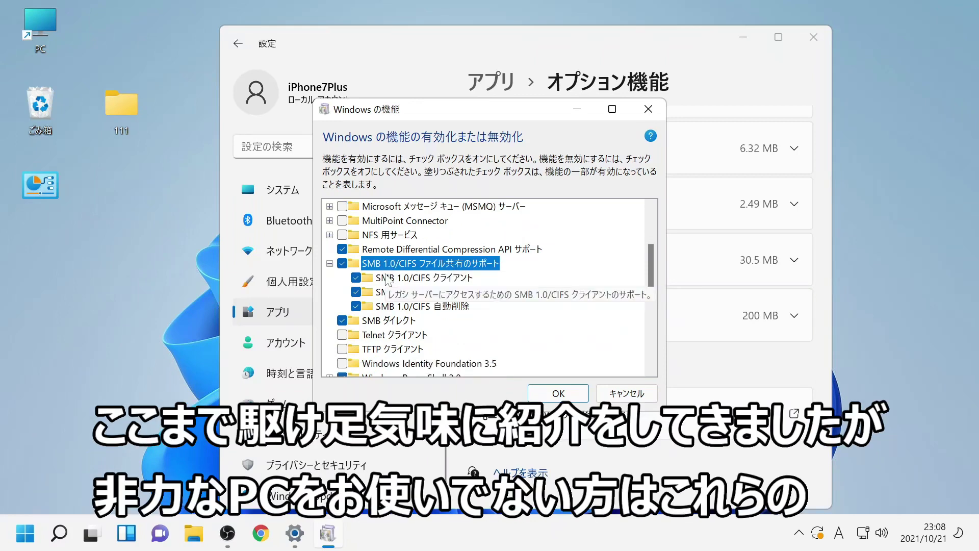
pyautogui.scroll(-4, 385, 280)
pyautogui.scroll(-2, 386, 280)
pyautogui.scroll(6, 386, 280)
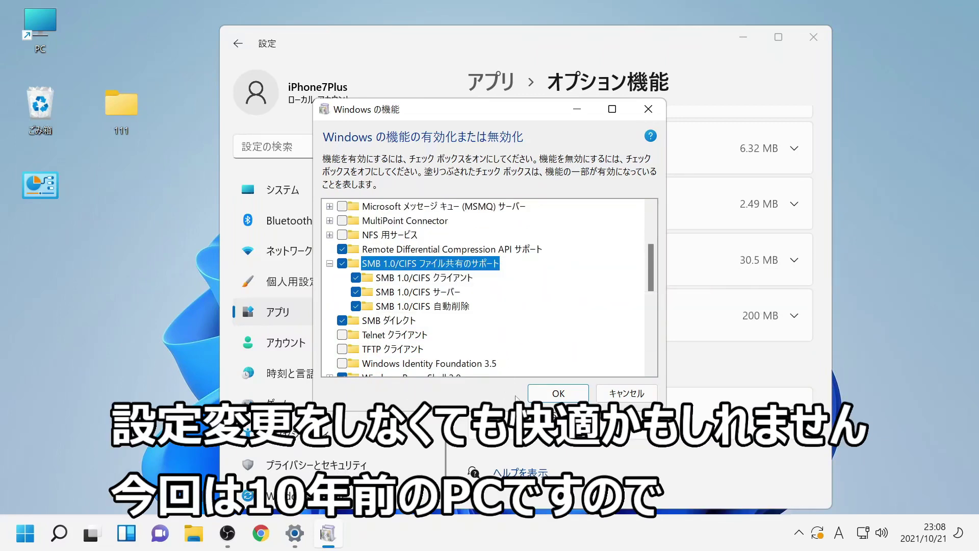
# Apply the Windows feature changes without restarting the PC and close the settings window.
pyautogui.click(549, 395)
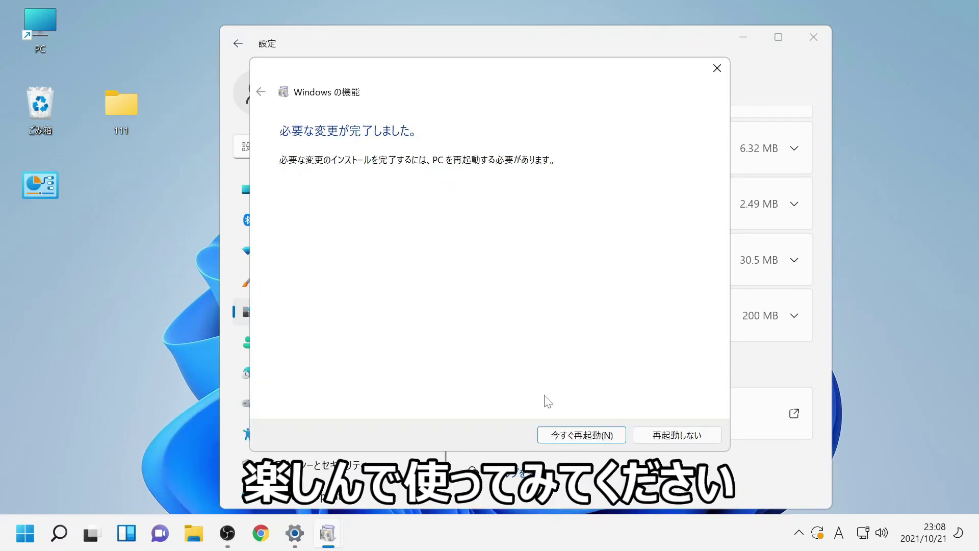
pyautogui.click(663, 440)
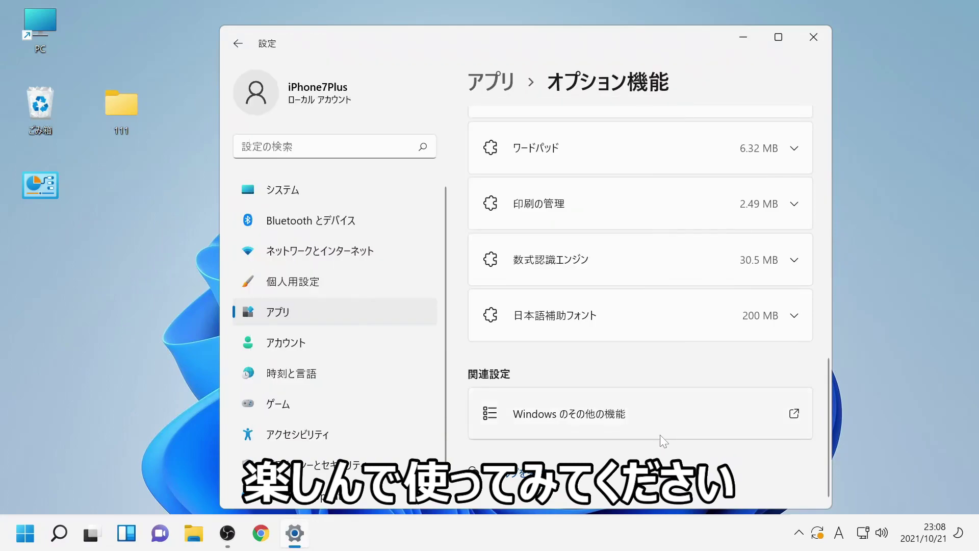
pyautogui.click(814, 43)
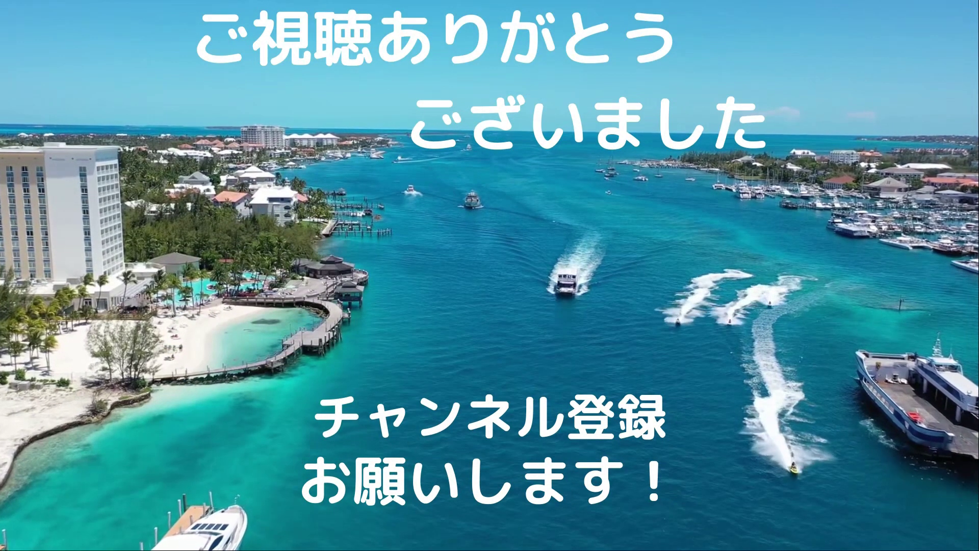